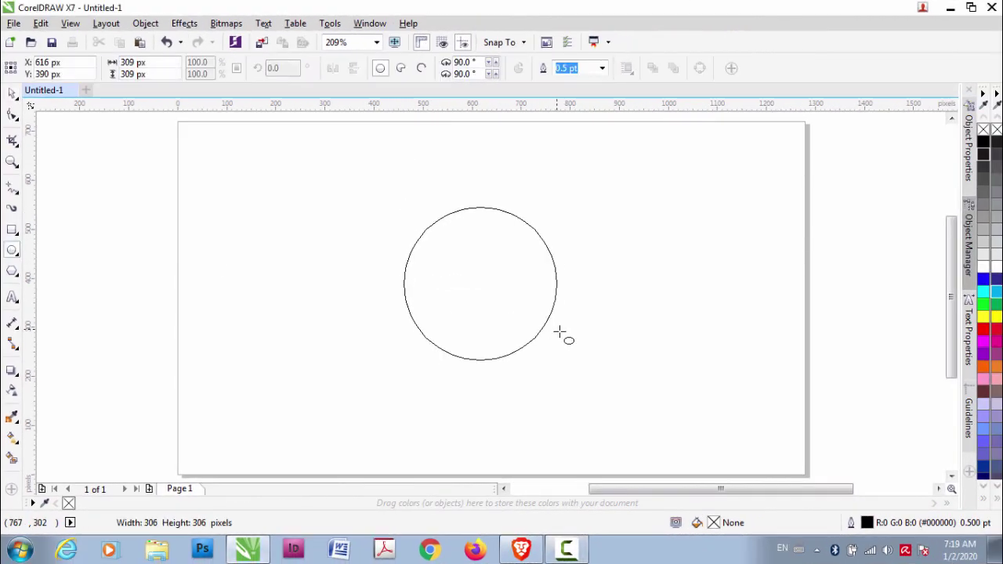
Step: Draw a circle near the page centre and give it a radial fountain fill
left_click_drag(397, 215, 567, 368)
key("space")
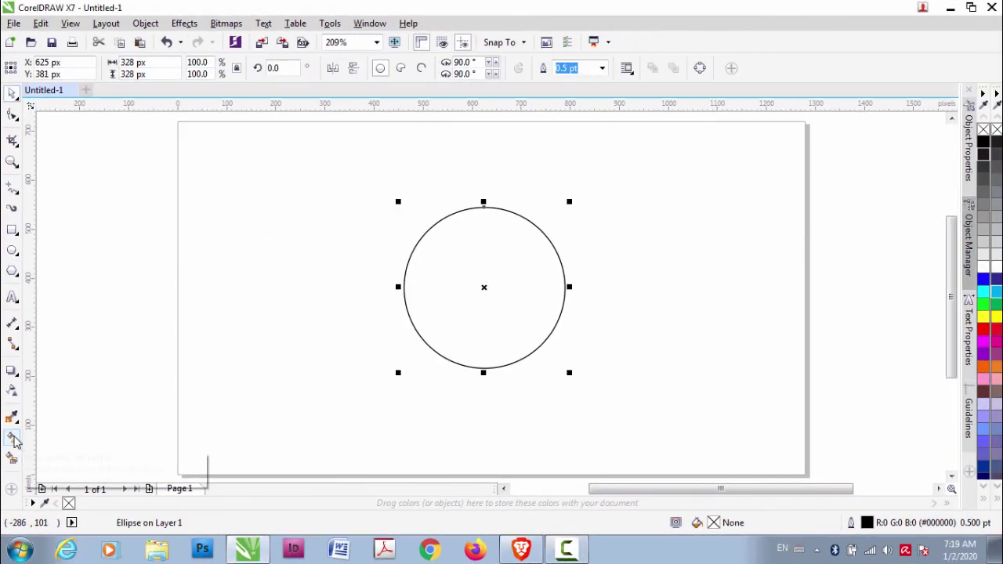
left_click(13, 437)
mouse_move(445, 287)
left_mouse_down()
mouse_move(533, 263)
mouse_move(430, 347)
left_mouse_up()
left_click(204, 68)
Step: Set the gradient's outer colour to a dark purple
left_click(465, 347)
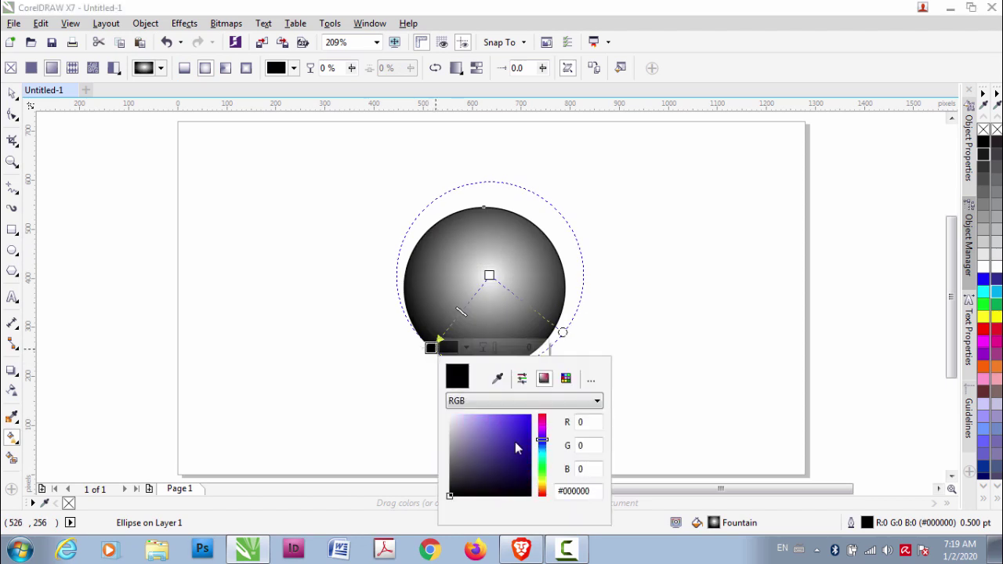
left_click_drag(542, 443, 541, 435)
left_click(515, 449)
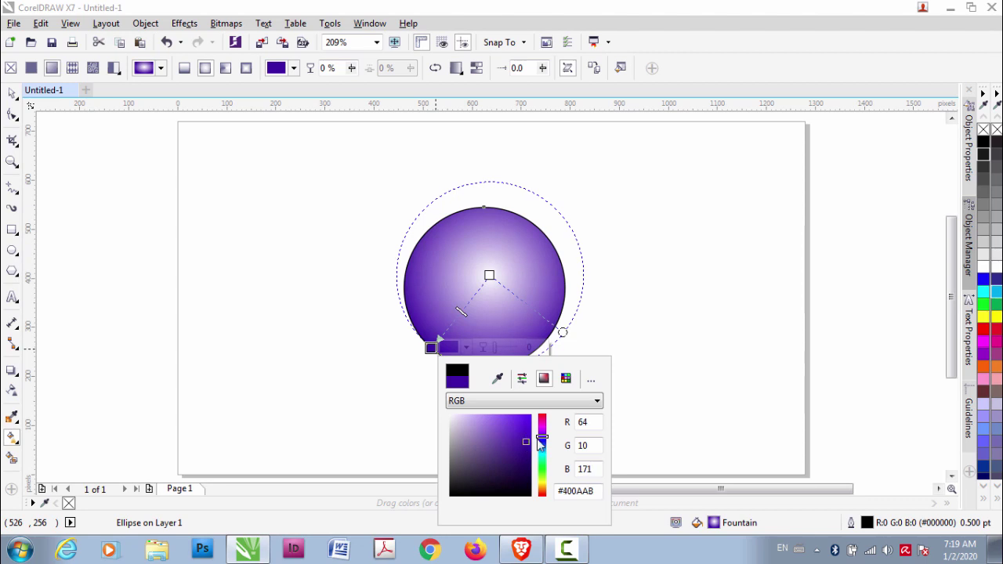
left_click_drag(540, 443, 541, 433)
left_click(525, 452)
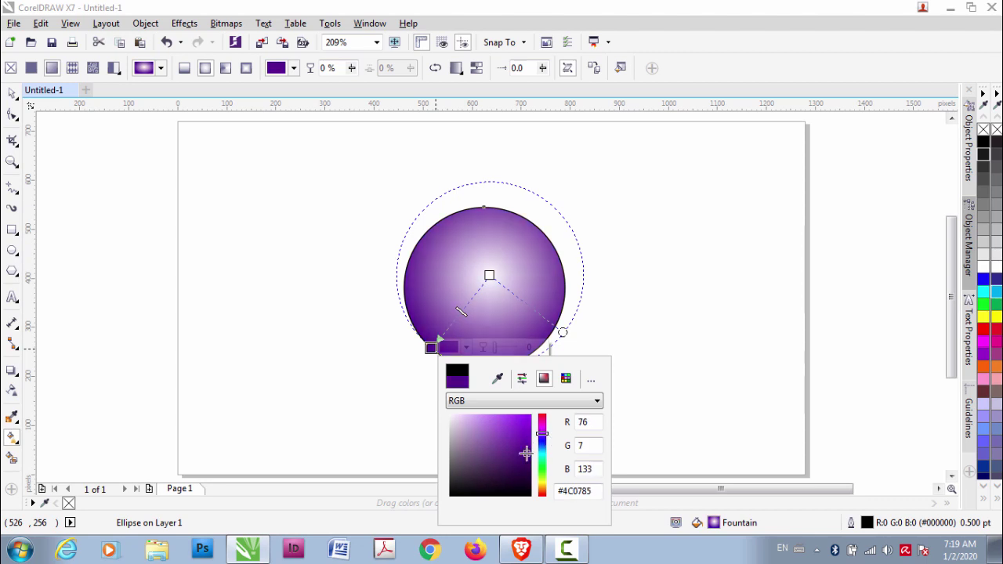
left_click(449, 347)
Step: Add a light-blue colour stop midway and adjust its position along the gradient
left_click(489, 275)
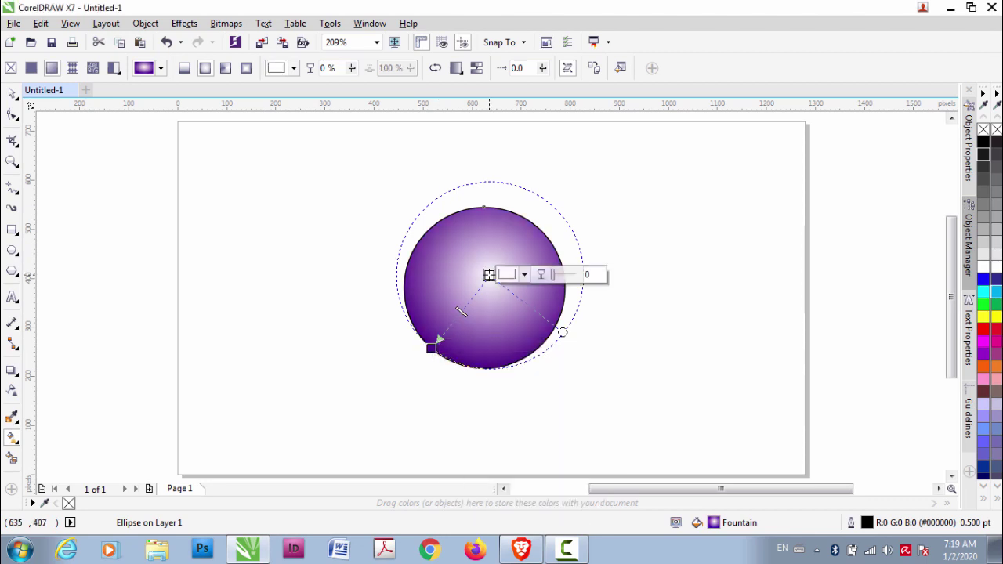
double_click(461, 309)
left_click(496, 308)
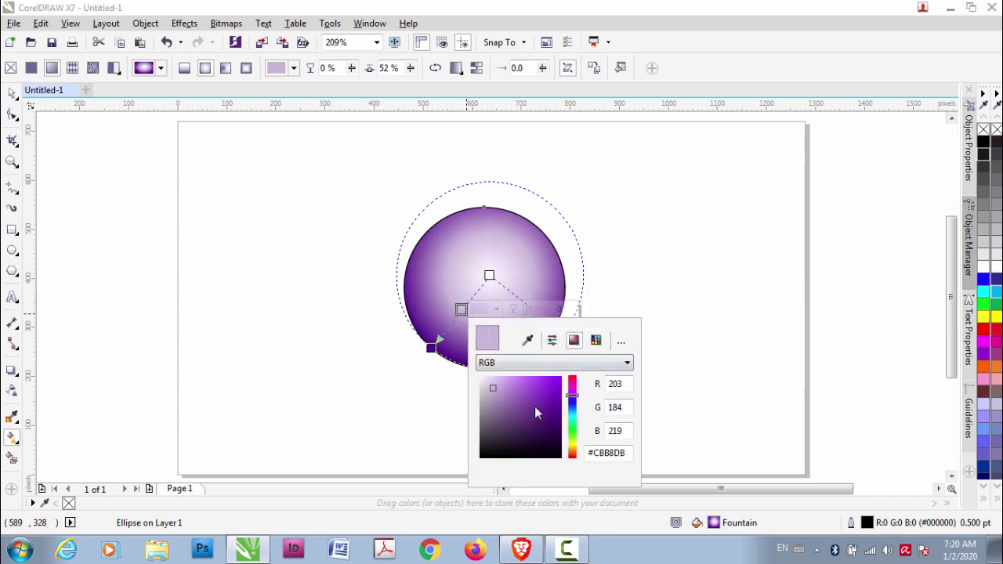
left_click(522, 389)
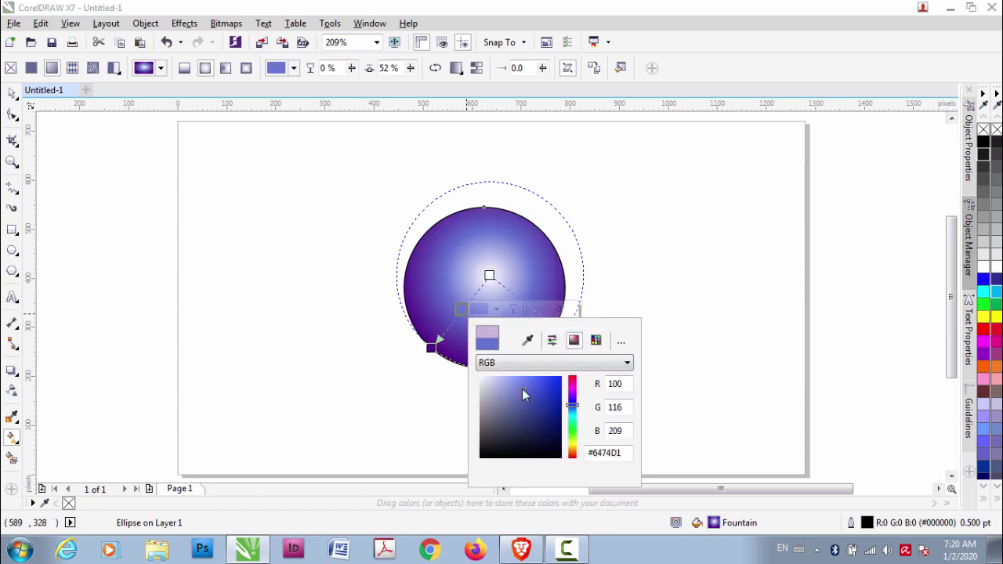
left_click(571, 407)
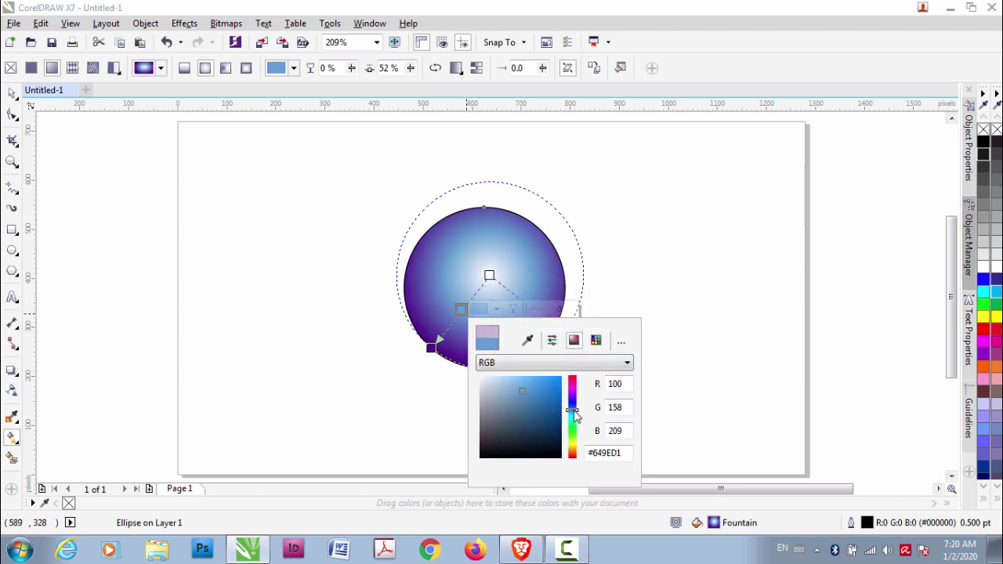
left_click_drag(572, 408, 572, 422)
left_click(457, 318)
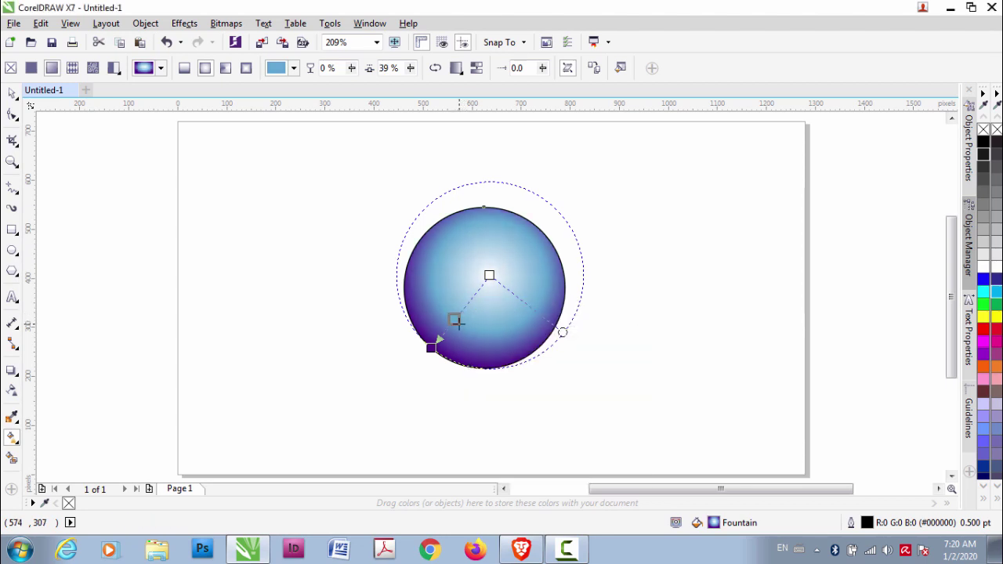
left_click_drag(430, 347, 436, 352)
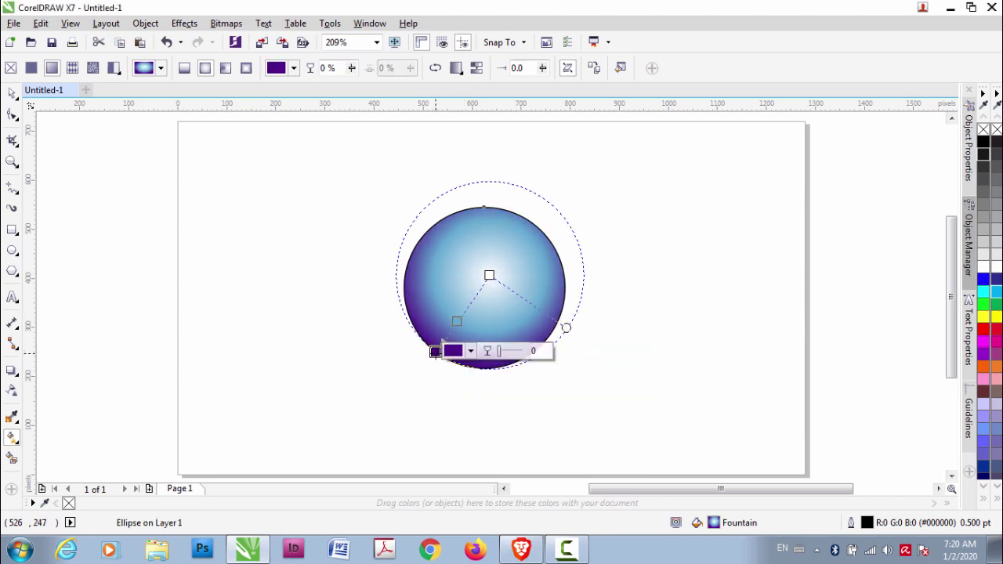
left_click(456, 322)
key("space")
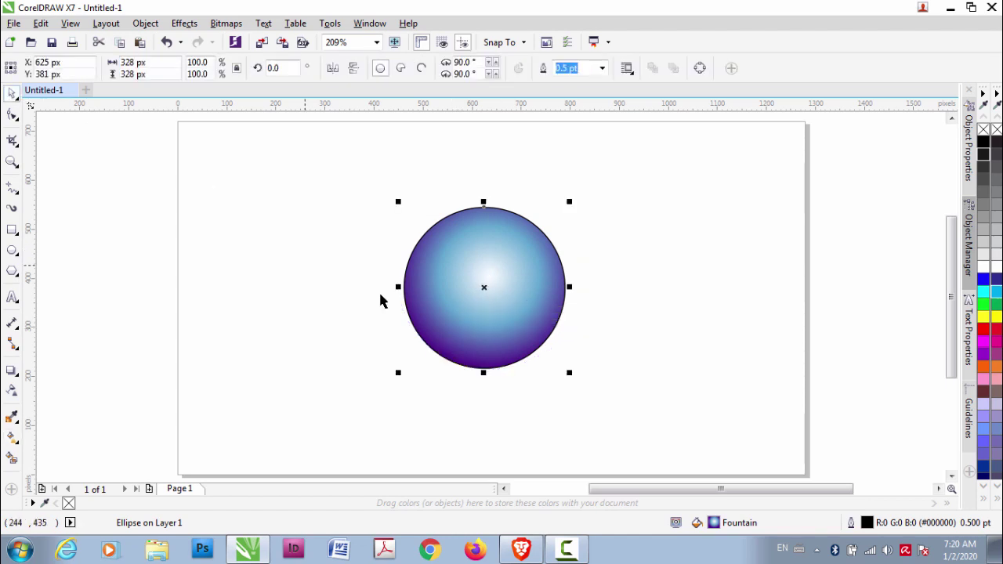
Step: Remove the circle's outline and paste a copy positioned to its upper right
right_click(985, 134)
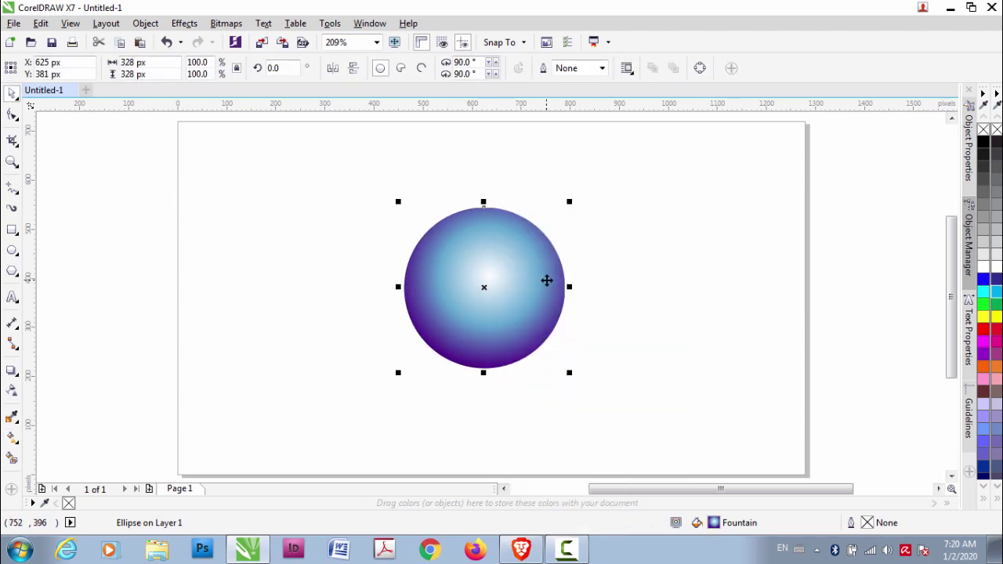
left_click(70, 22)
right_click(289, 202)
left_click(345, 295)
left_click_drag(467, 266, 629, 244)
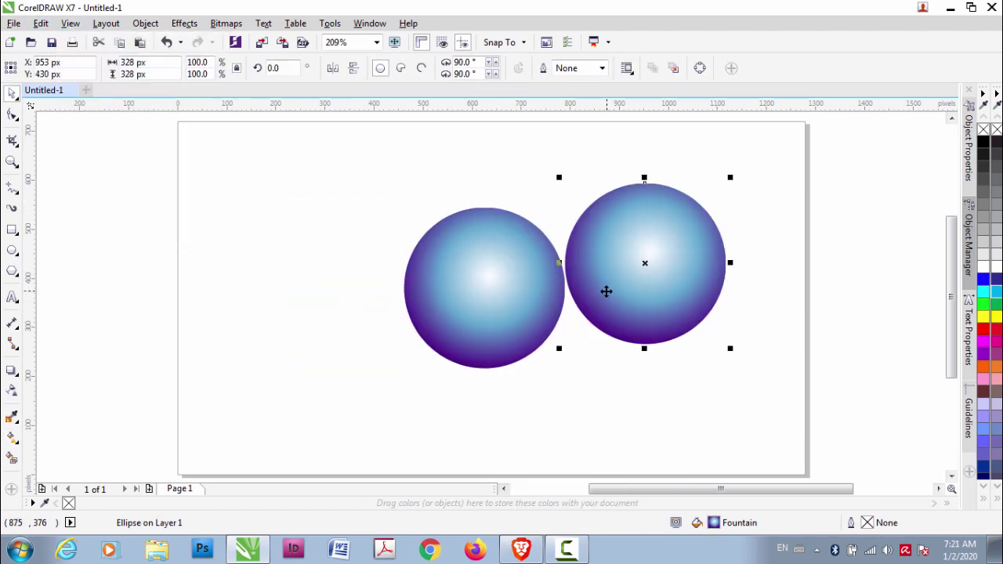
left_click(459, 330)
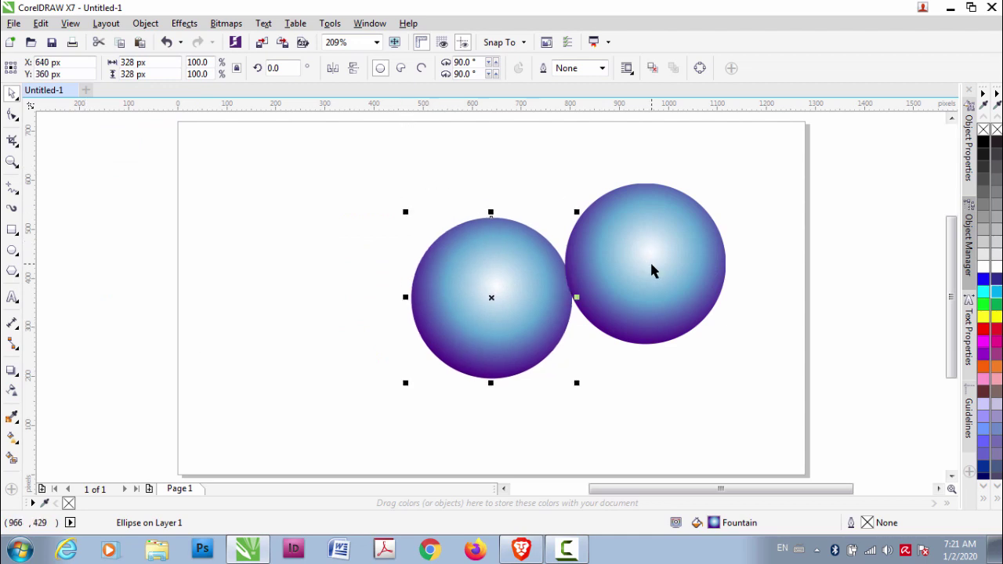
left_click_drag(649, 260, 687, 236)
Step: Give the copy a diagonal white-to-magenta linear gradient and move it over the original circle
left_click(13, 437)
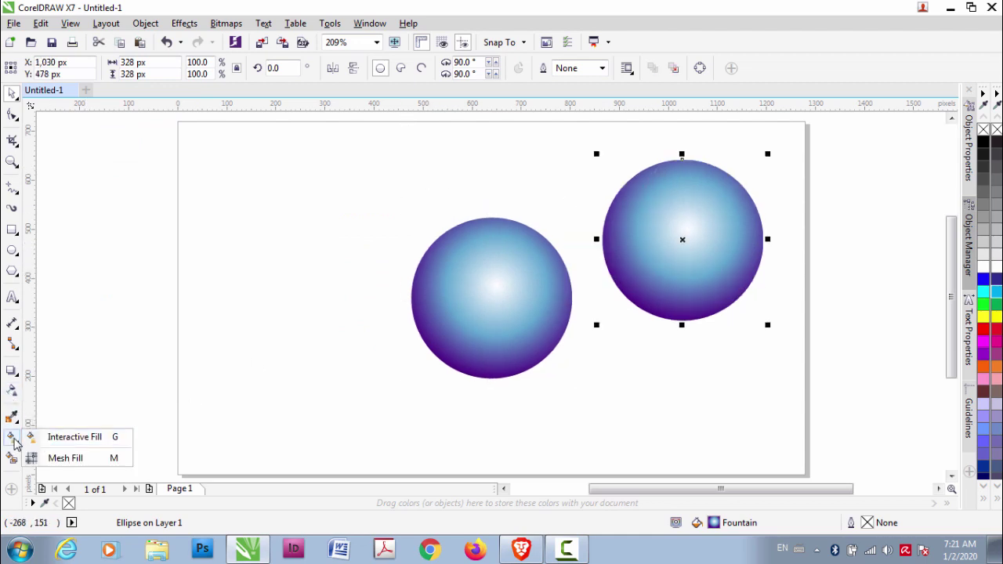
left_click(55, 436)
left_click(184, 68)
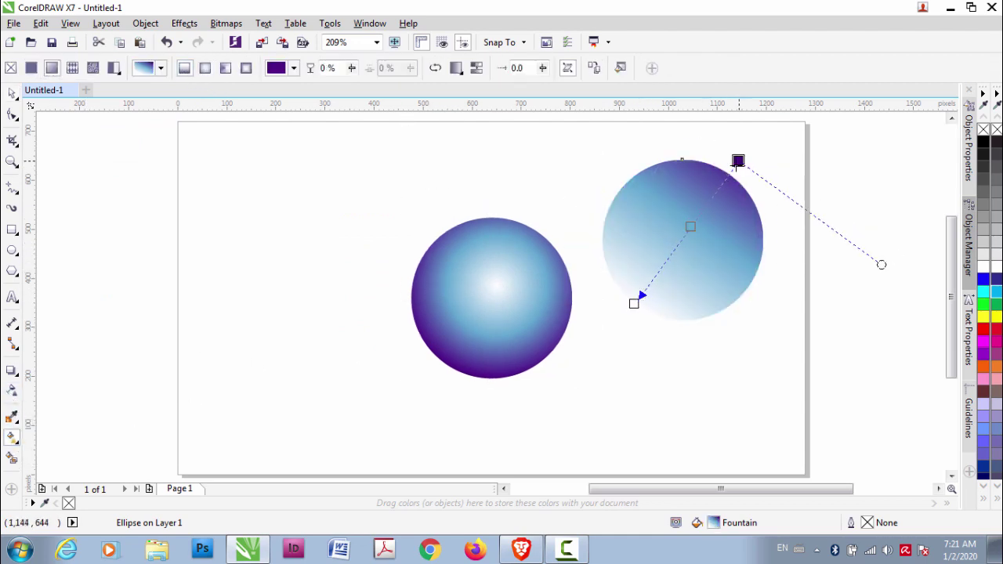
left_click_drag(741, 149, 724, 177)
left_click_drag(803, 275, 813, 257)
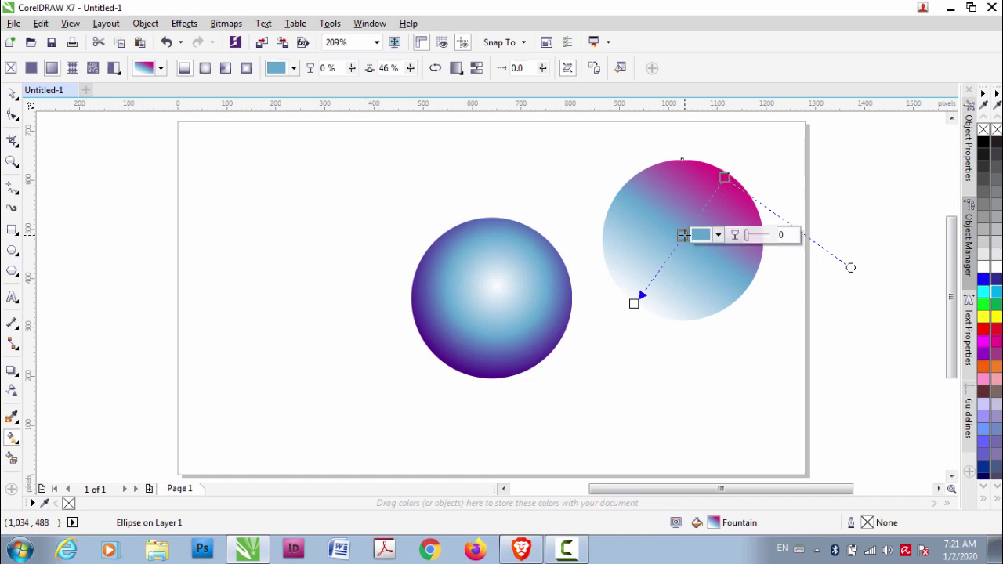
left_click(636, 296)
mouse_move(638, 293)
left_mouse_down()
mouse_move(653, 270)
mouse_move(610, 298)
left_mouse_up()
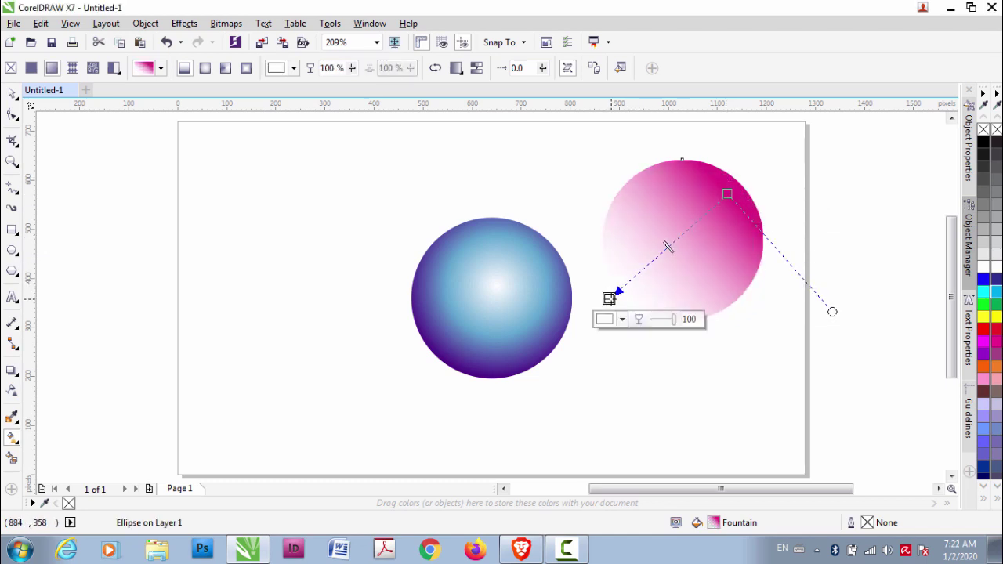
key("space")
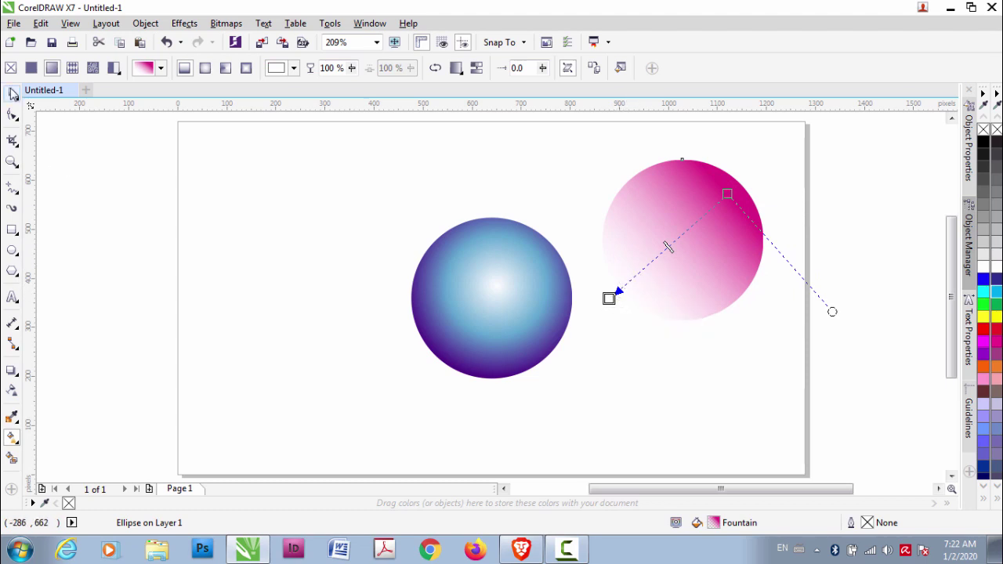
left_click_drag(668, 247, 486, 318)
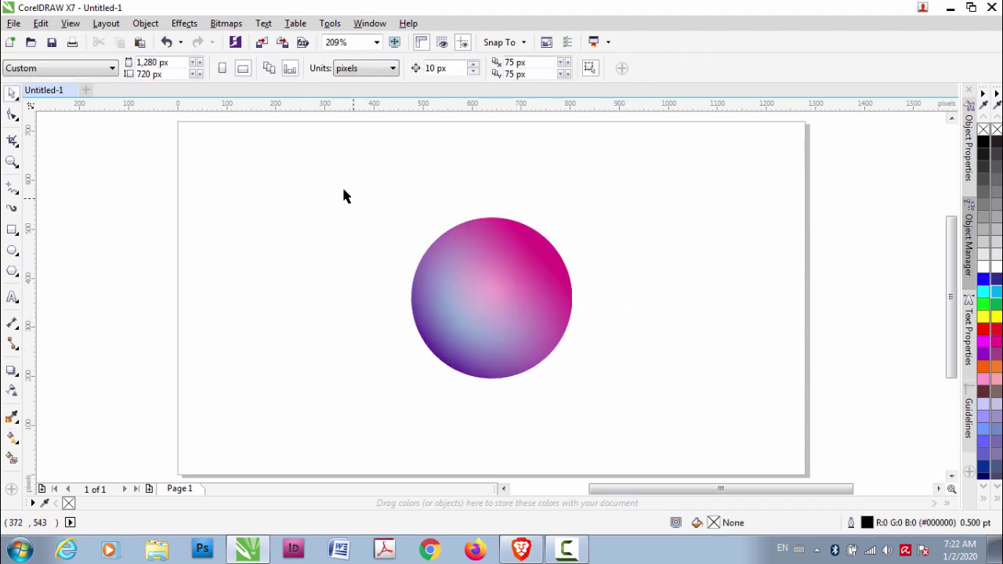
left_click(567, 298)
Step: Fit the pink circle over the globe, then freehand-draw the tail curves around both sides
mouse_move(575, 212)
left_mouse_down()
mouse_move(559, 242)
mouse_move(587, 217)
mouse_move(569, 292)
left_mouse_up()
left_click(187, 298)
left_click(11, 188)
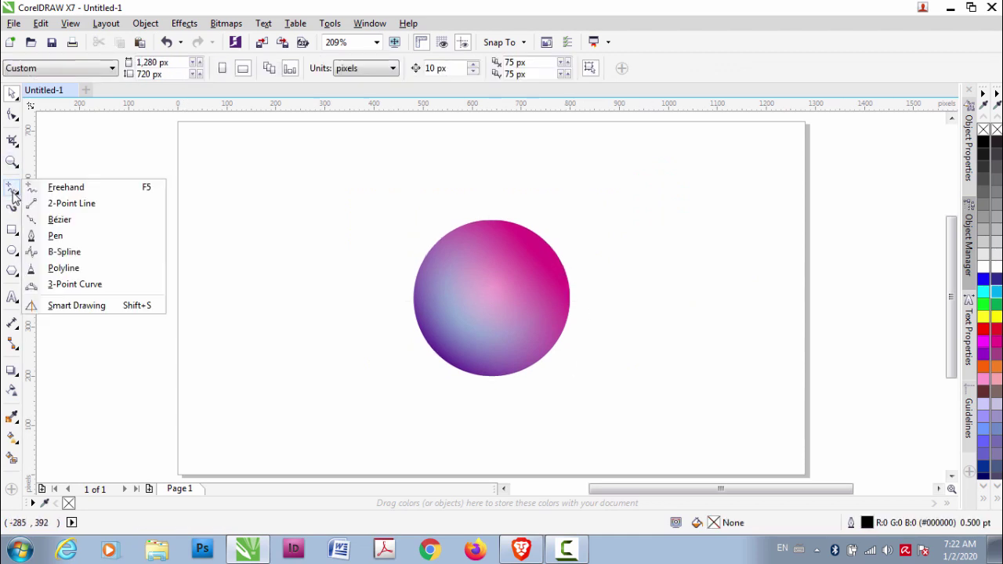
left_click(55, 186)
mouse_move(405, 252)
left_mouse_down()
mouse_move(417, 314)
mouse_move(510, 374)
left_mouse_up()
mouse_move(555, 299)
left_mouse_down()
mouse_move(538, 268)
mouse_move(615, 276)
mouse_move(533, 410)
mouse_move(403, 398)
mouse_move(355, 219)
left_mouse_up()
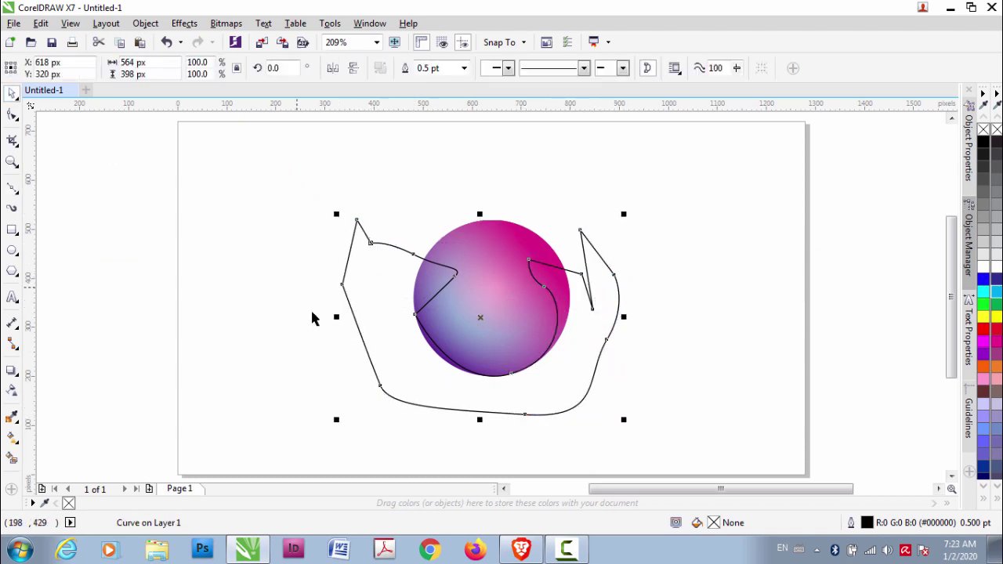
Step: Edit the curve's nodes with F10, adjusting the bottom node handles along the globe's lower edge
scroll(461, 376, "up", 3)
key("F10")
mouse_move(468, 384)
left_mouse_down()
mouse_move(420, 380)
mouse_move(385, 354)
mouse_move(401, 362)
left_mouse_up()
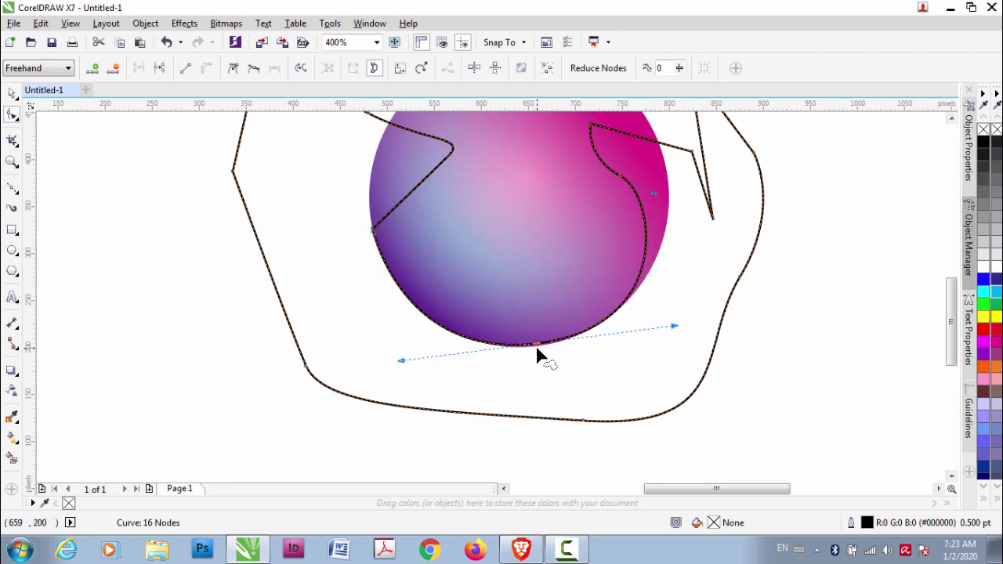
scroll(537, 352, "up", 2)
left_click_drag(217, 329, 227, 316)
scroll(233, 320, "down", 2)
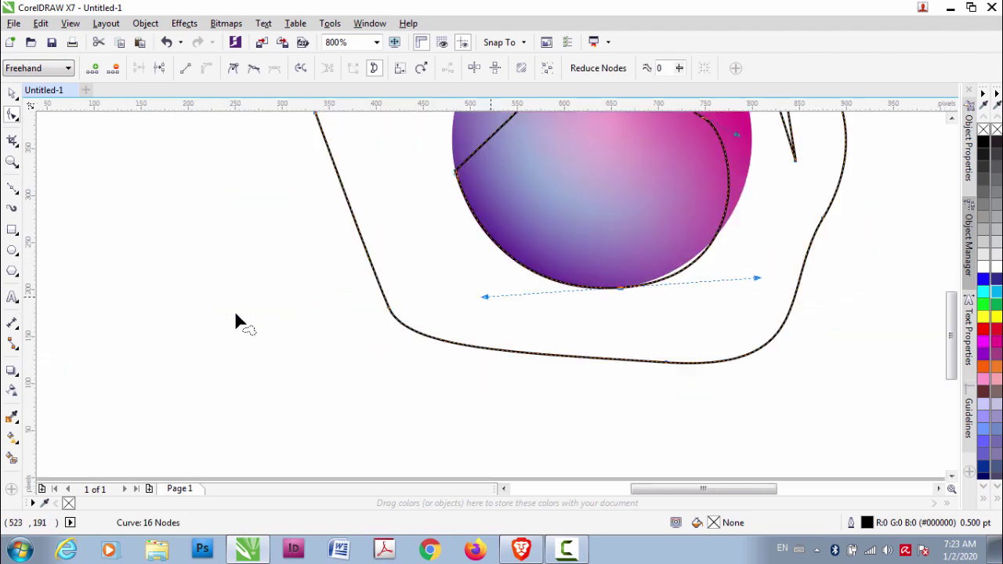
scroll(283, 192, "up", 2)
left_click_drag(770, 293, 766, 289)
scroll(465, 259, "down", 2)
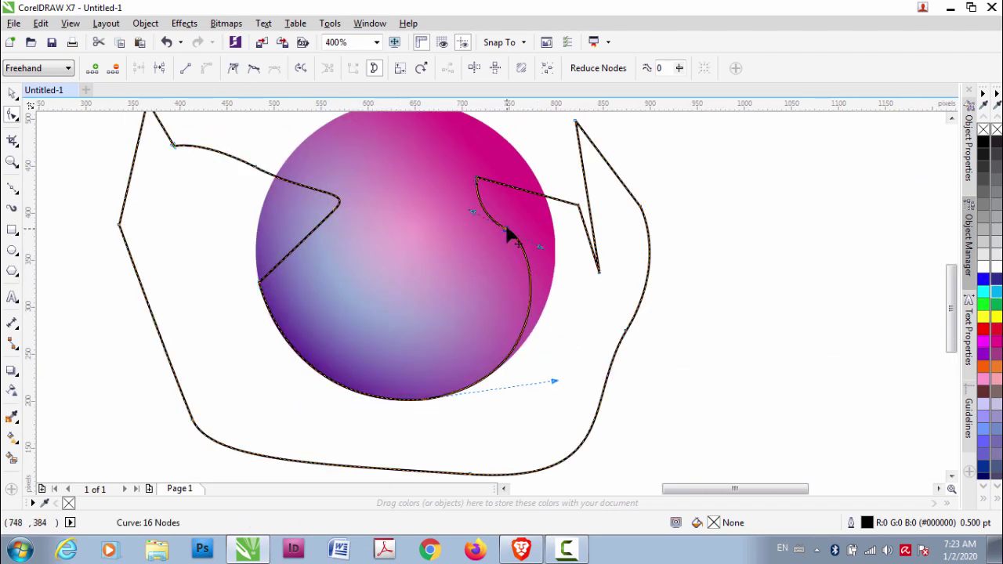
Step: Delete an extra inner-loop node, reshape the loop, and bend the right curve down the globe
left_click_drag(505, 228, 511, 225)
key("ctrl+z")
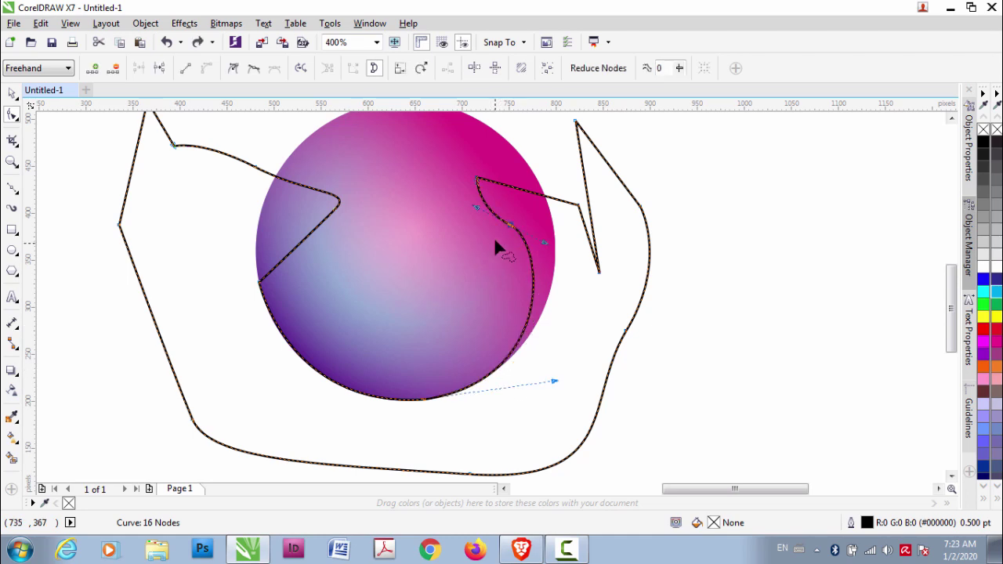
key("Delete")
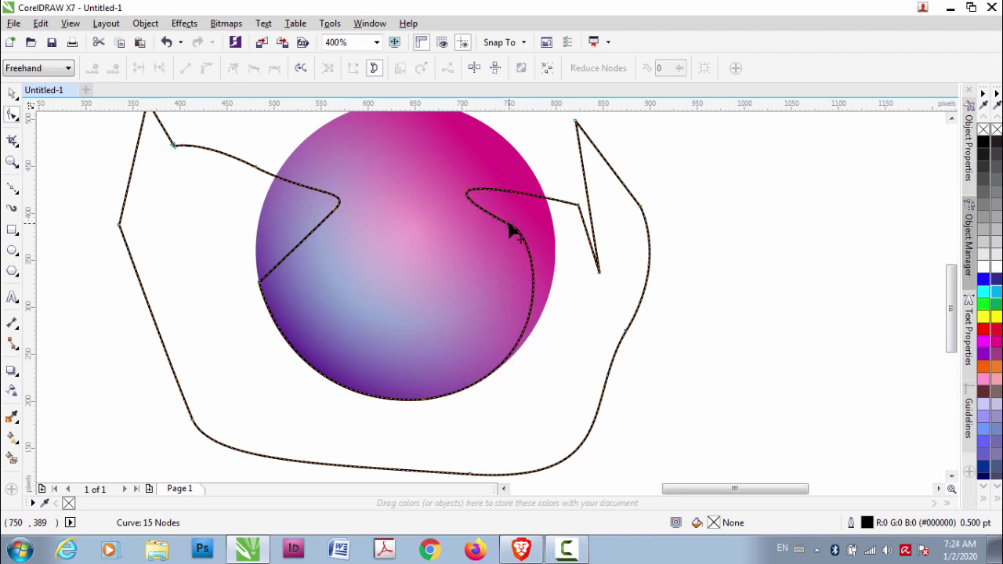
left_click_drag(513, 231, 481, 197)
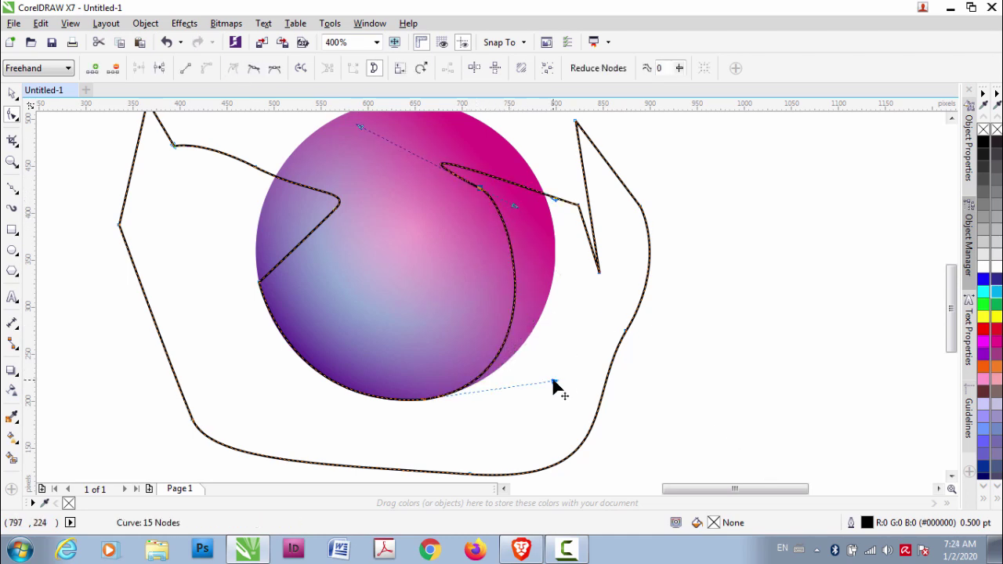
left_click_drag(554, 381, 587, 371)
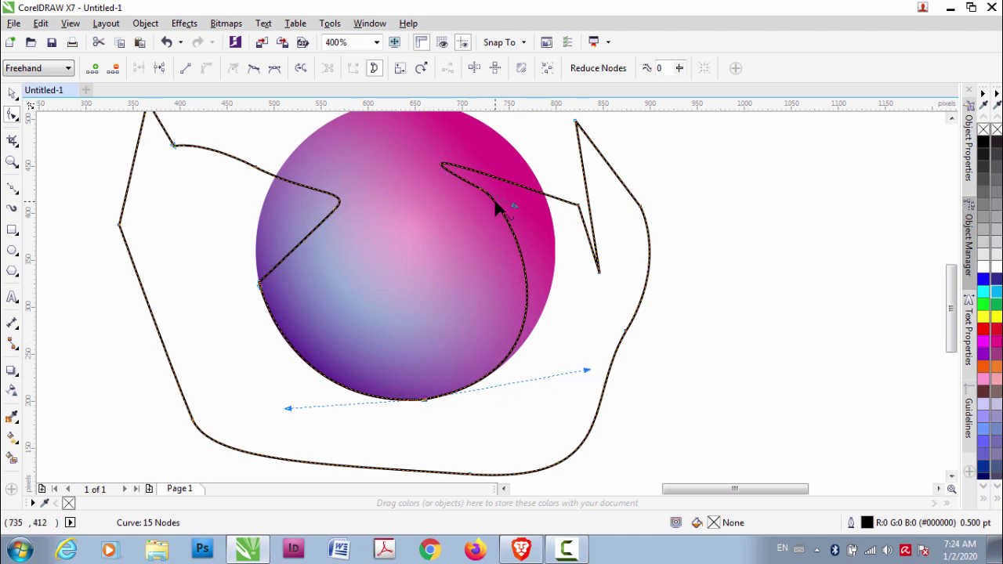
scroll(470, 274, "up", 2)
left_click_drag(578, 282, 481, 300)
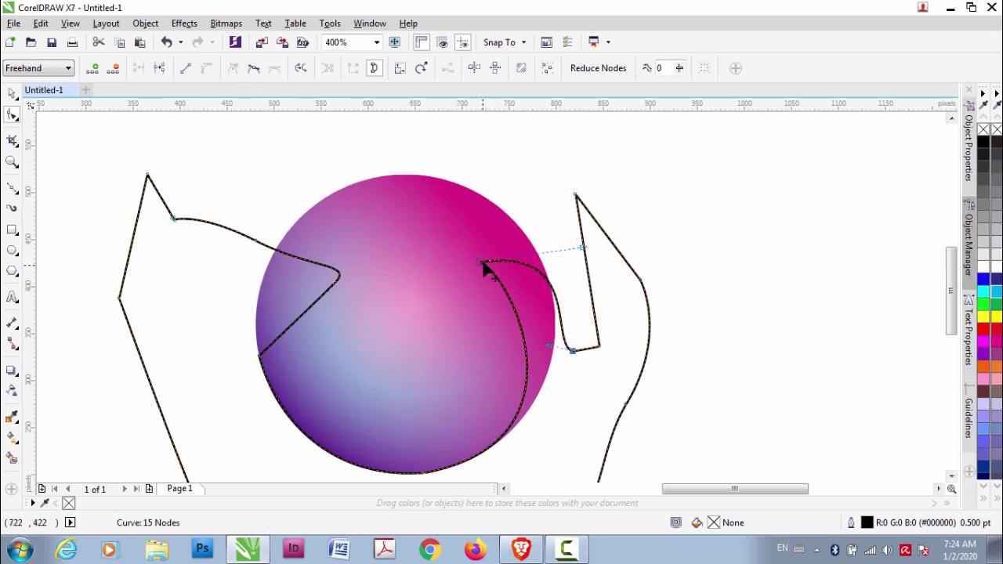
left_click_drag(482, 263, 493, 260)
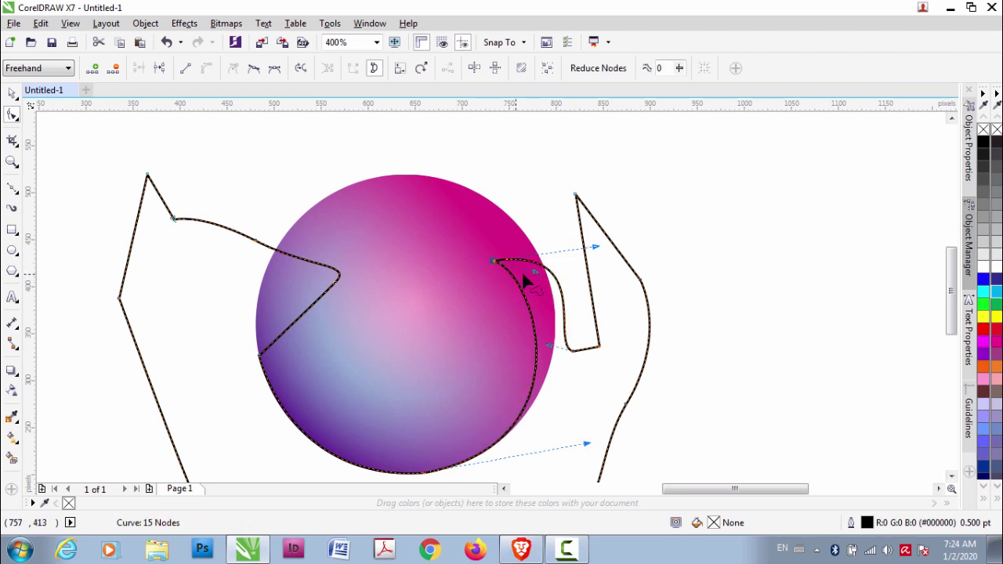
left_click_drag(570, 351, 587, 363)
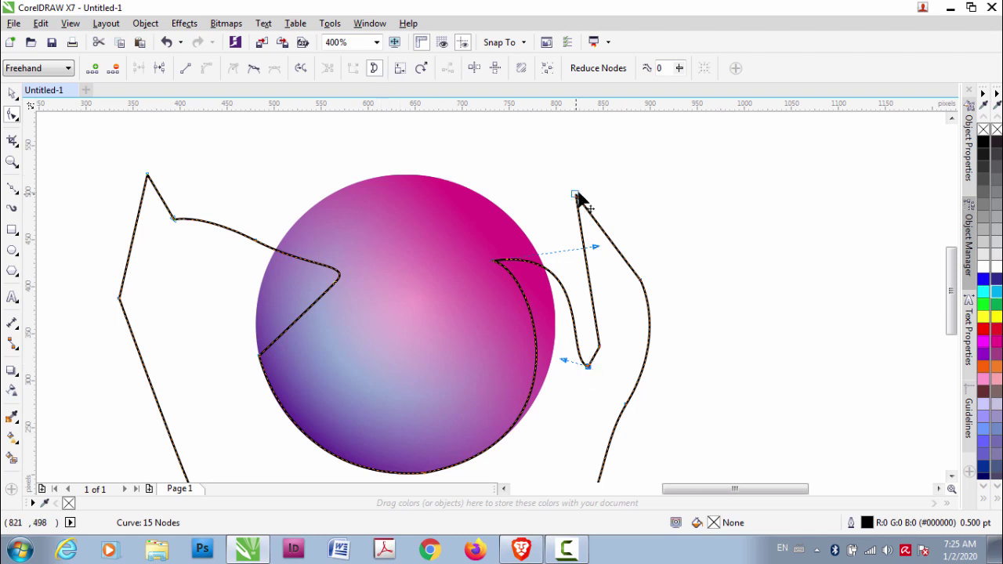
scroll(580, 200, "down", 2)
Step: Delete four nodes to flatten the spike on the outline's right side
scroll(492, 302, "up", 2)
double_click(510, 274)
double_click(514, 324)
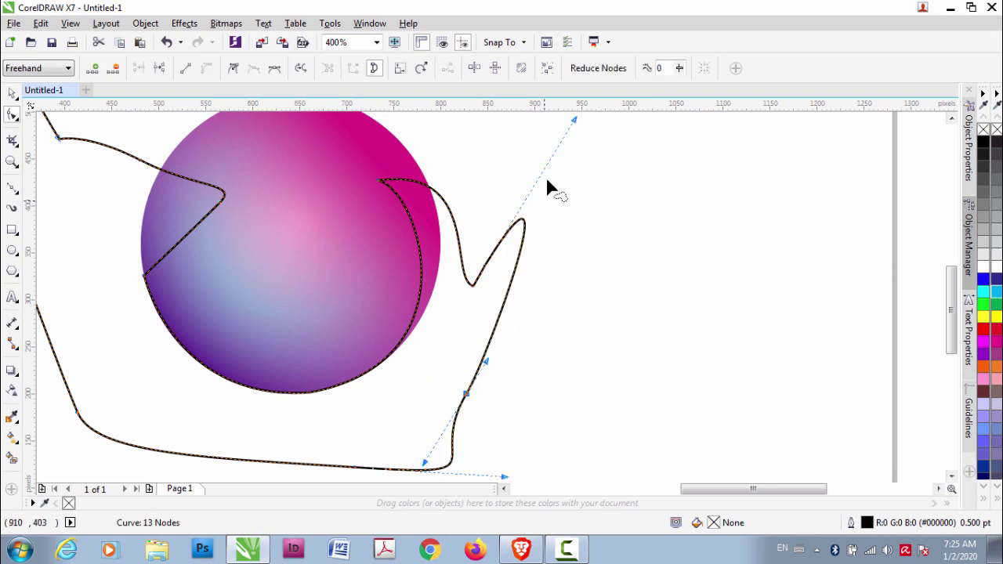
double_click(484, 273)
double_click(477, 341)
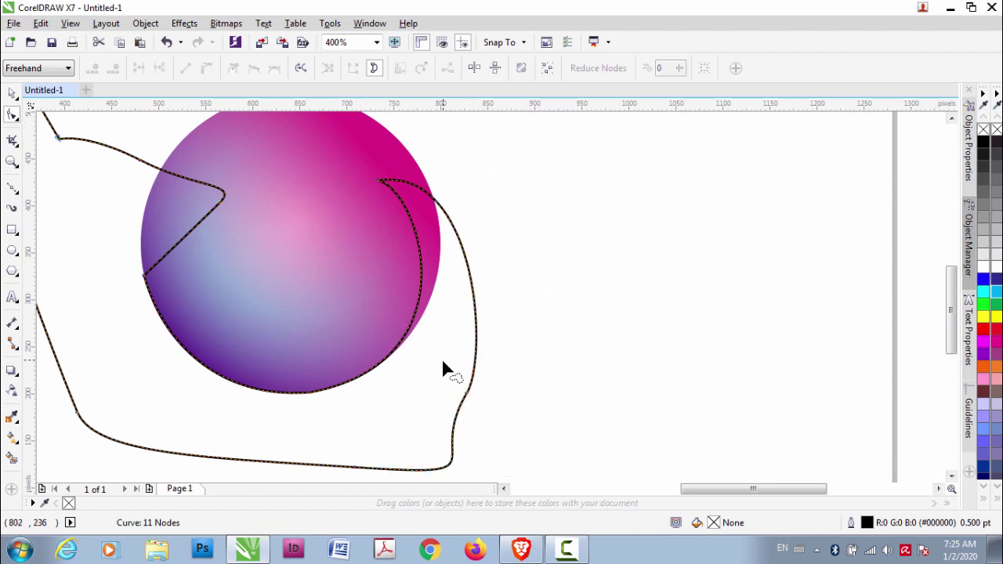
scroll(462, 321, "down", 1)
scroll(483, 275, "down", 1)
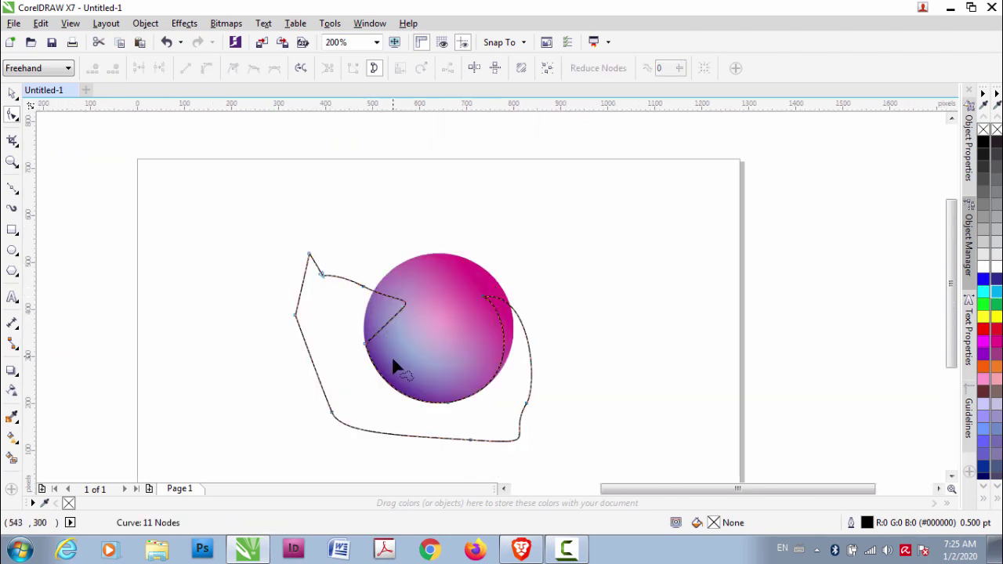
Step: Smooth the bottom curve by adjusting the lower-right node and its handles
left_click(525, 409)
left_click_drag(520, 331, 549, 299)
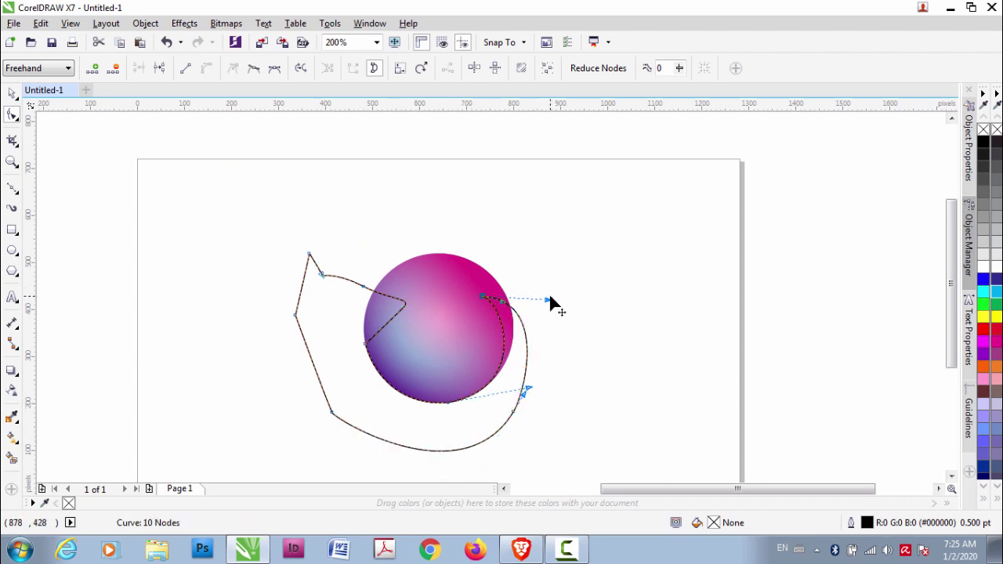
scroll(546, 301, "up", 1)
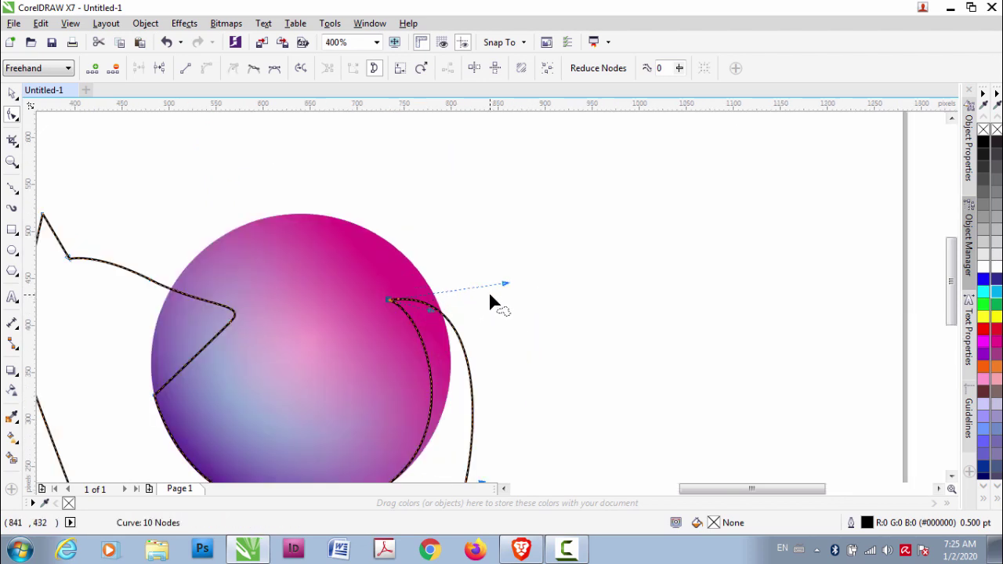
scroll(510, 300, "down", 1)
left_click_drag(429, 430, 410, 400)
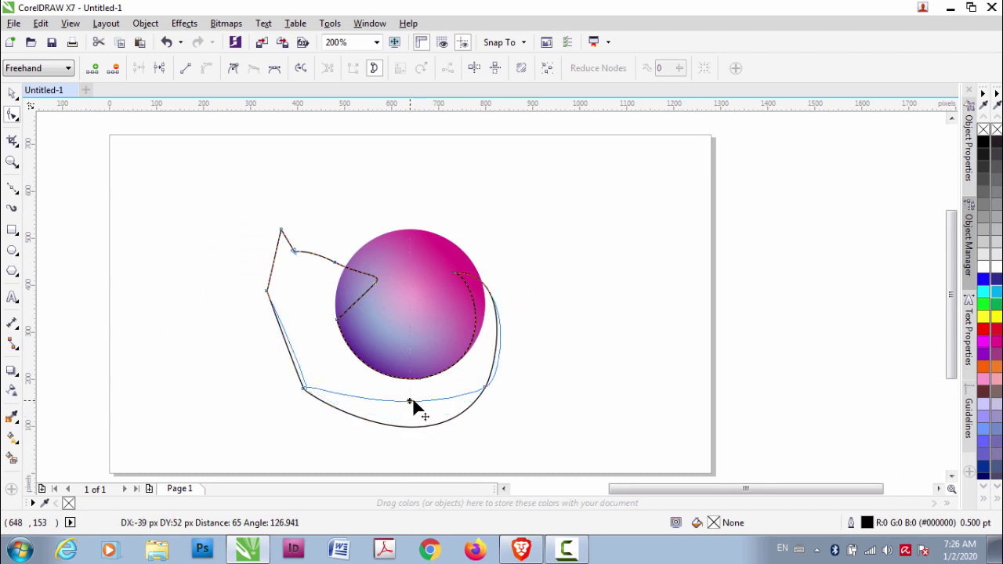
left_click(474, 384)
left_click_drag(292, 376, 325, 384)
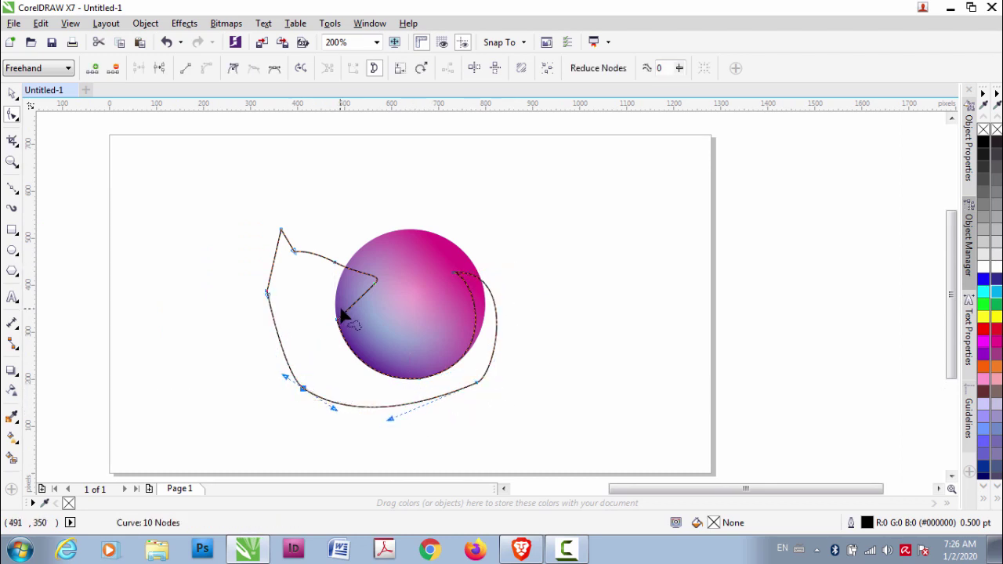
scroll(342, 314, "up", 1)
left_click_drag(560, 251, 552, 282)
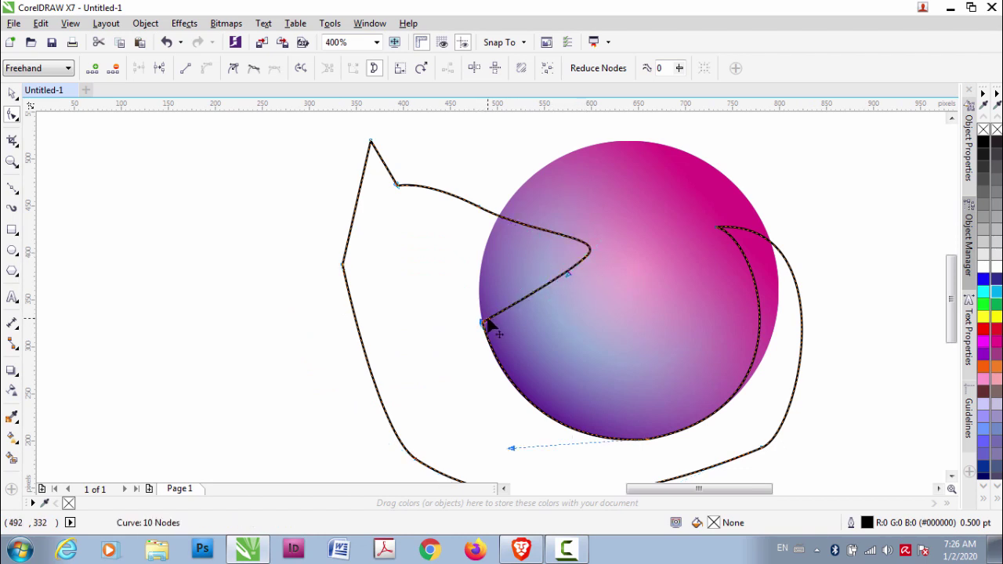
Step: Add a node on the inner curve and pull it into a notch over the globe
left_click_drag(487, 325, 493, 278)
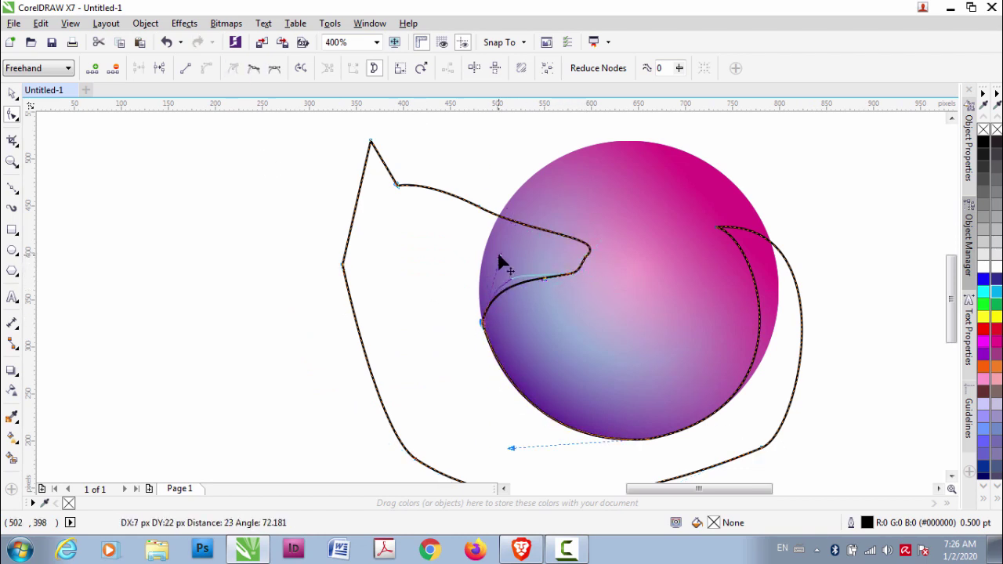
left_click_drag(552, 270, 510, 269)
double_click(543, 278)
left_click_drag(578, 280, 599, 241)
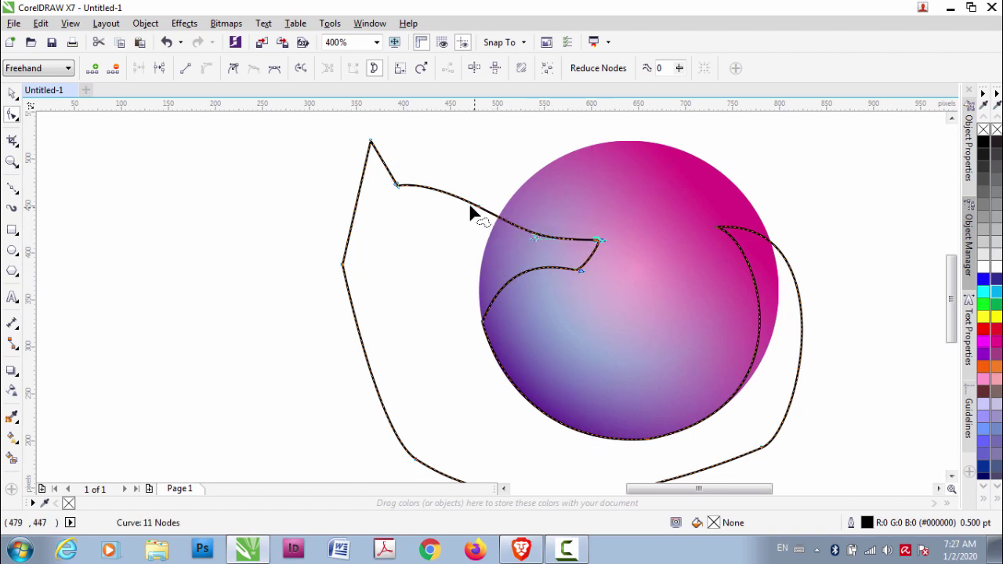
left_click_drag(470, 210, 480, 183)
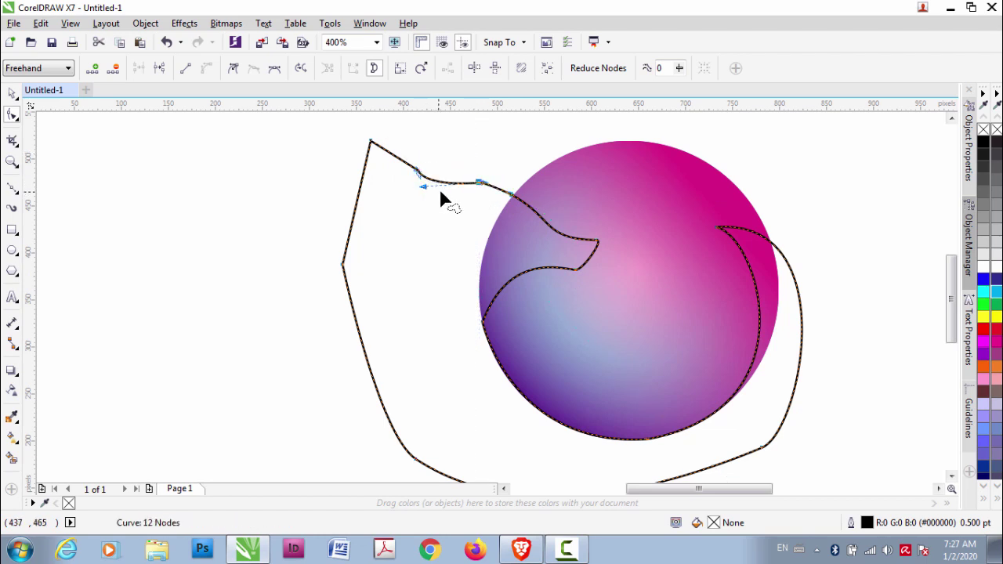
Step: Move the ear's peak node to the right and straighten the segment below it
left_click_drag(417, 171, 443, 200)
left_click_drag(371, 142, 431, 151)
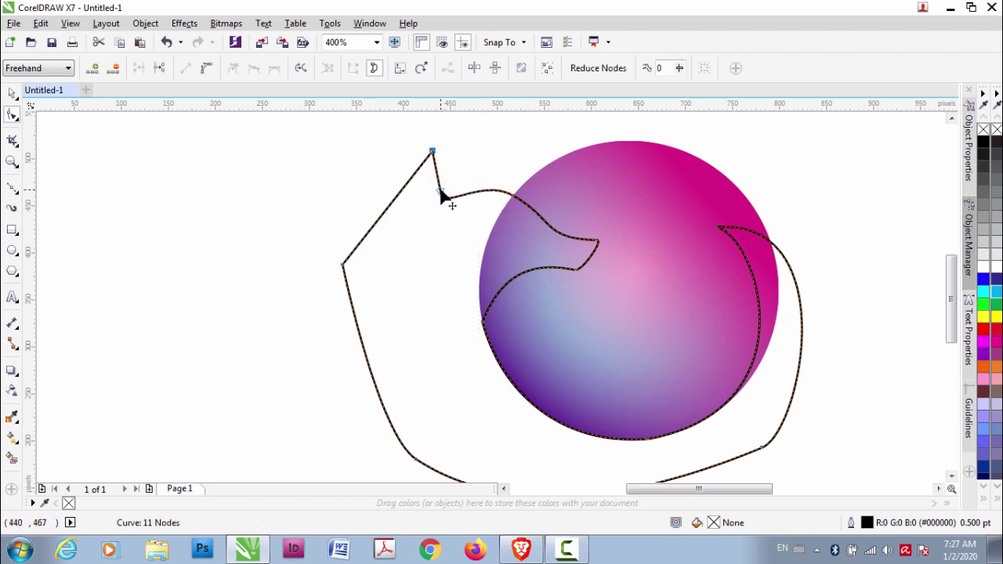
mouse_move(446, 202)
left_mouse_down()
mouse_move(463, 209)
mouse_move(462, 188)
left_mouse_up()
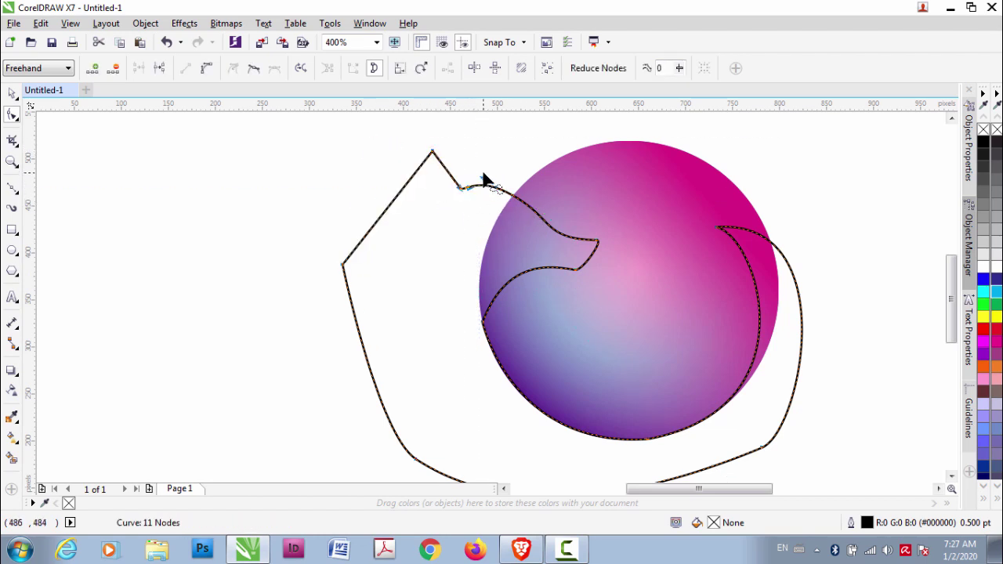
left_click(521, 205)
left_click_drag(462, 194, 470, 185)
left_click_drag(433, 153, 465, 142)
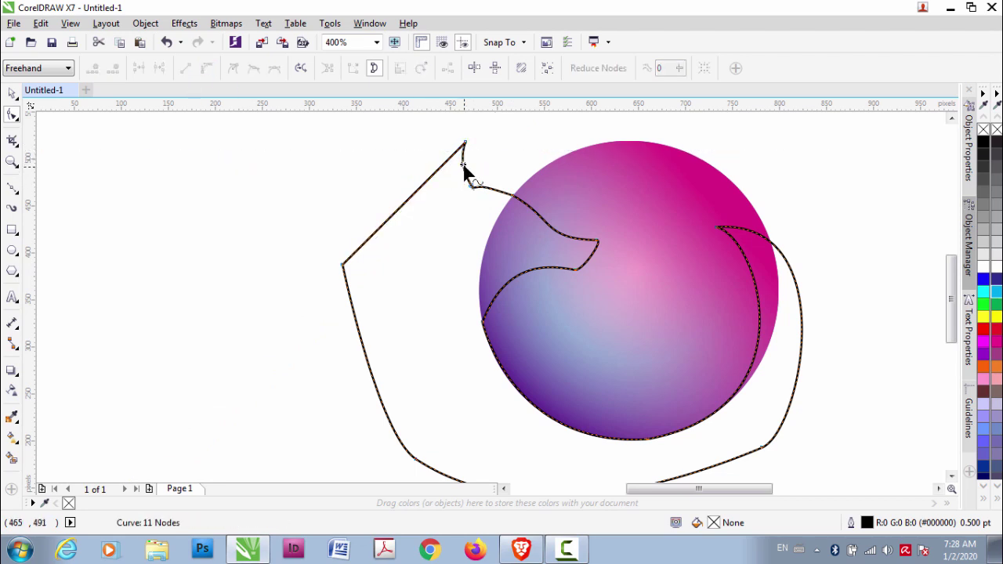
scroll(466, 169, "up", 1)
left_click_drag(484, 303, 490, 303)
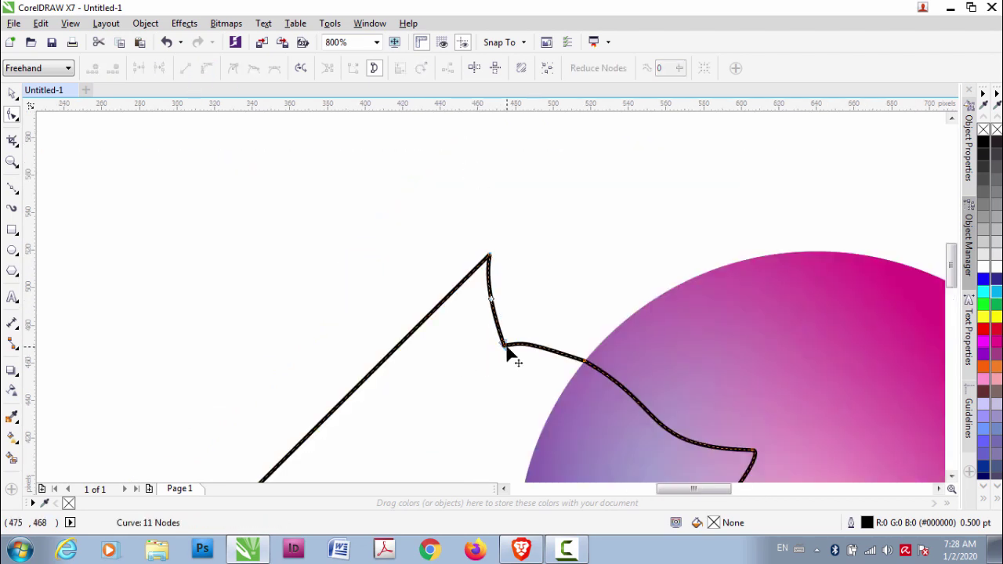
mouse_move(506, 346)
left_mouse_down()
mouse_move(528, 343)
mouse_move(503, 294)
mouse_move(478, 310)
left_mouse_up()
Step: Bow the segment below the peak and turn the straight left edge into a gentle curve
scroll(528, 352, "up", 1)
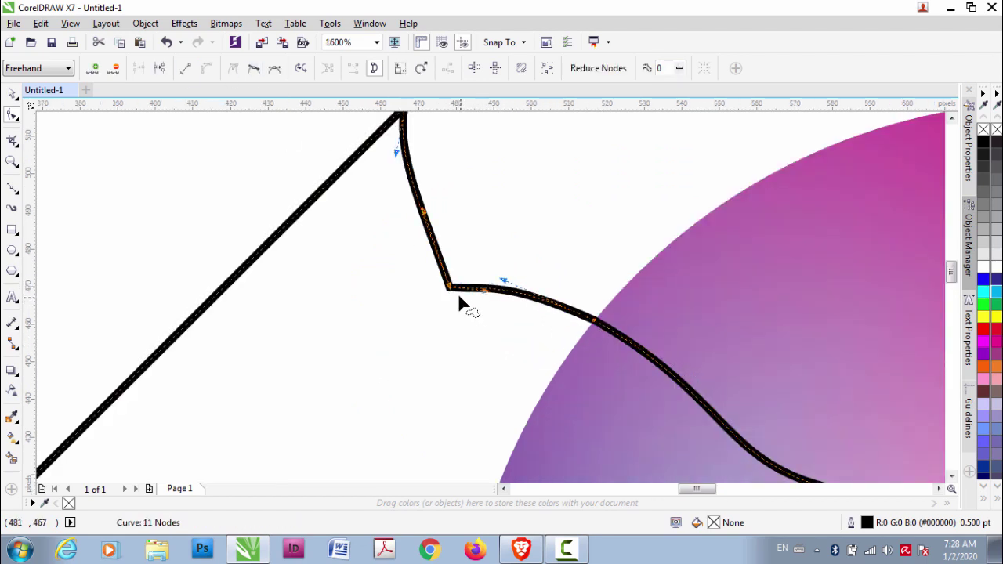
scroll(430, 290, "down", 1)
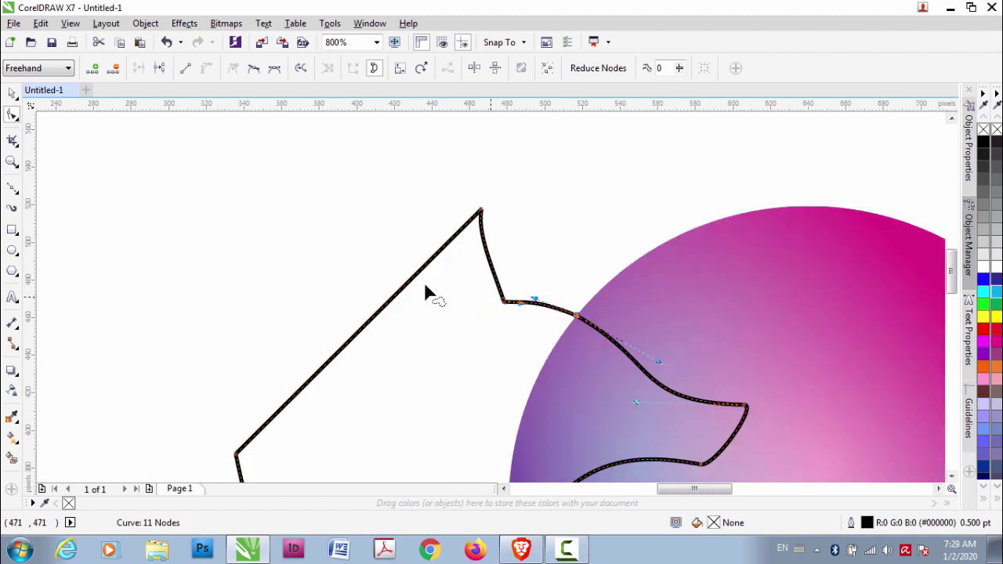
scroll(487, 244, "up", 1)
left_click_drag(487, 244, 484, 259)
scroll(517, 326, "down", 1)
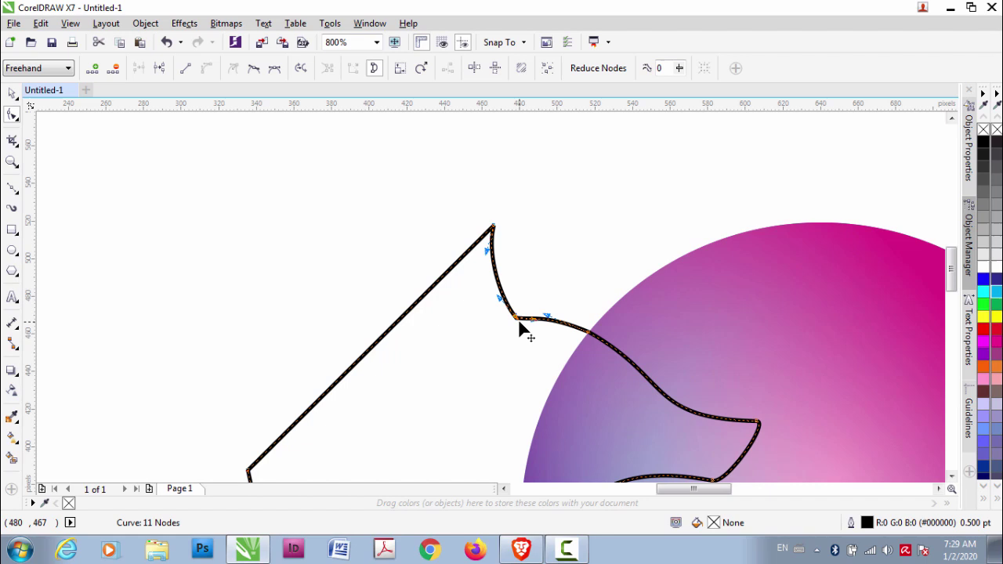
double_click(390, 370)
left_click_drag(390, 370, 387, 373)
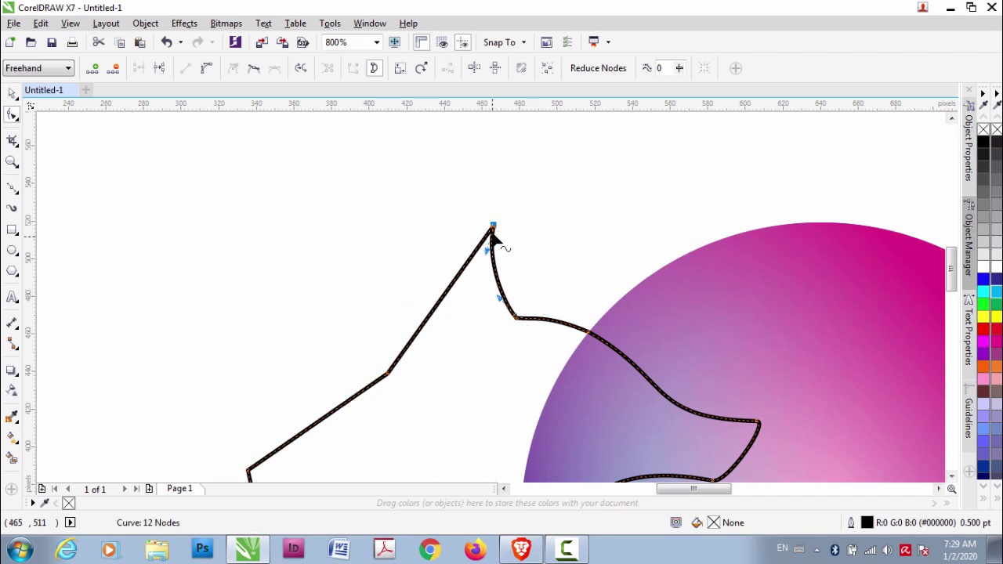
left_click_drag(492, 235, 488, 251)
left_click_drag(387, 381, 455, 273)
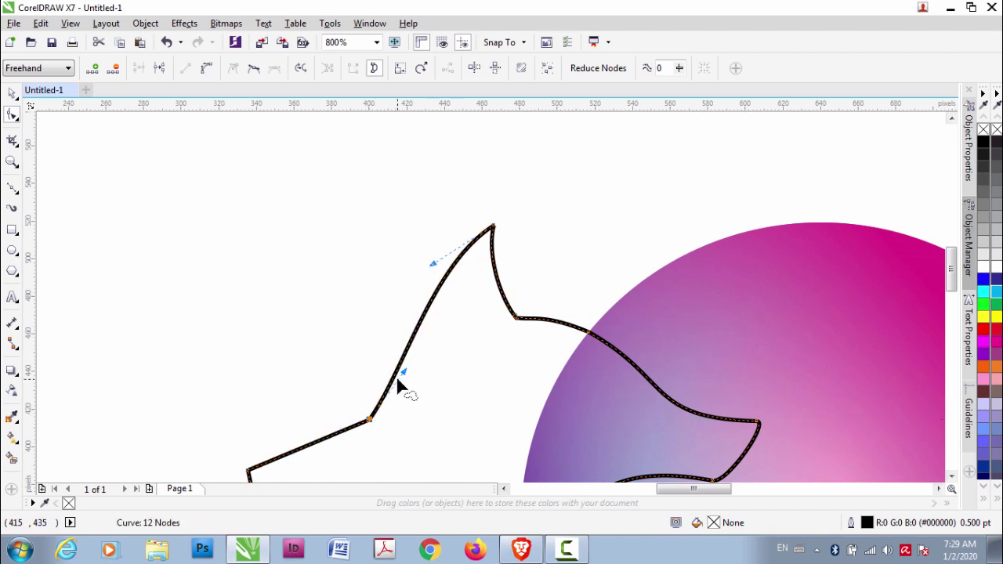
left_click_drag(398, 385, 381, 379)
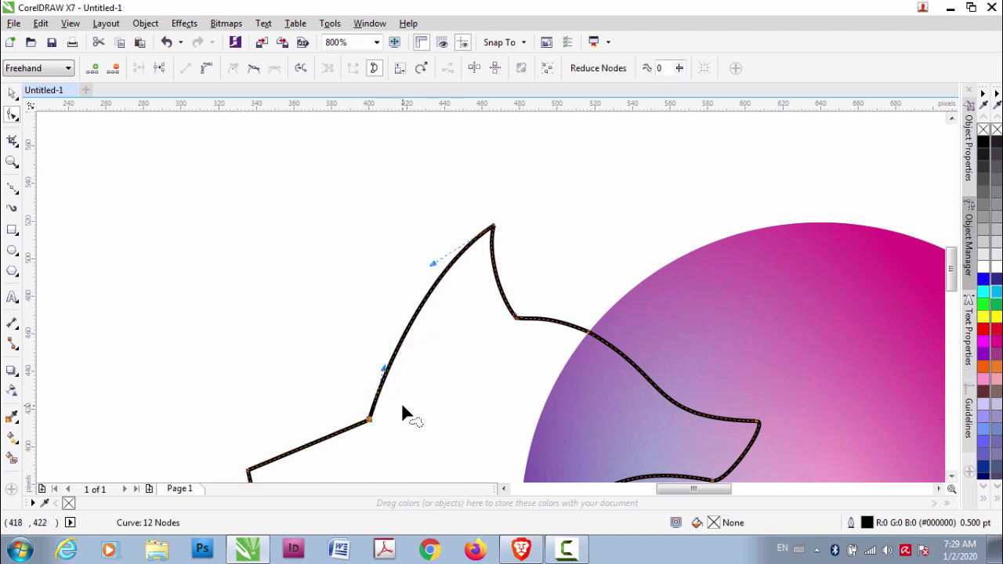
scroll(402, 413, "down", 3)
scroll(402, 413, "up", 1)
left_click(12, 250)
Step: Draw a new circle, centre it on the page with P, and enlarge it into an outer ring
left_click_drag(305, 289, 498, 481)
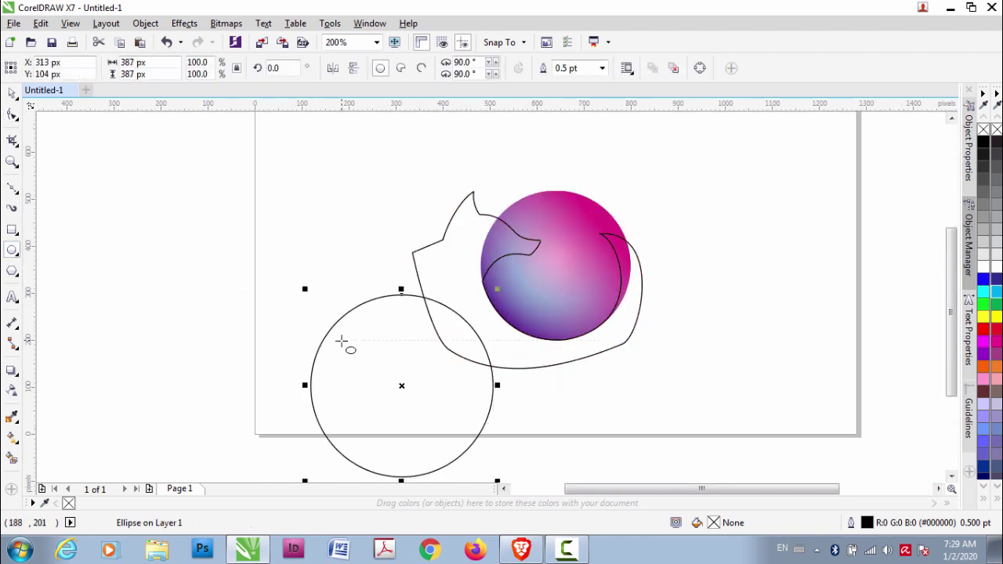
key("p")
left_click_drag(651, 170, 673, 147)
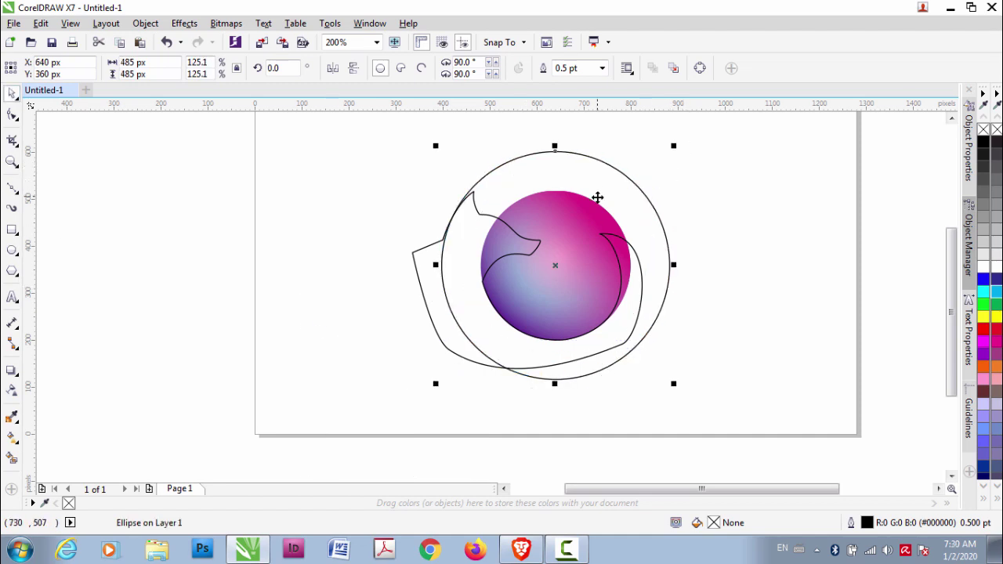
key("Up")
key("Up")
key("Up")
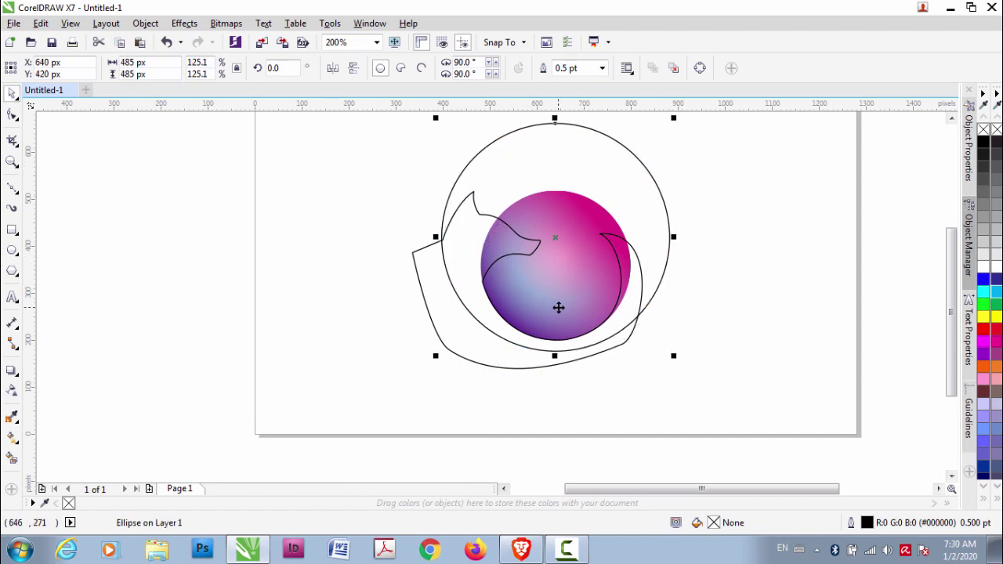
key("Down")
key("Down")
key("Down")
key("Down")
key("Down")
key("Down")
key("Down")
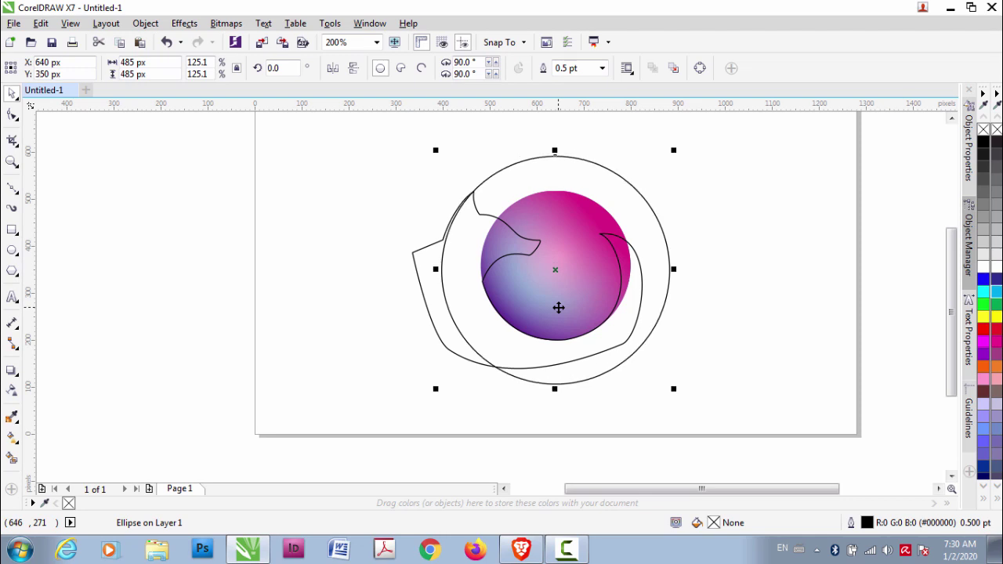
scroll(506, 258, "up", 1)
scroll(496, 329, "down", 1)
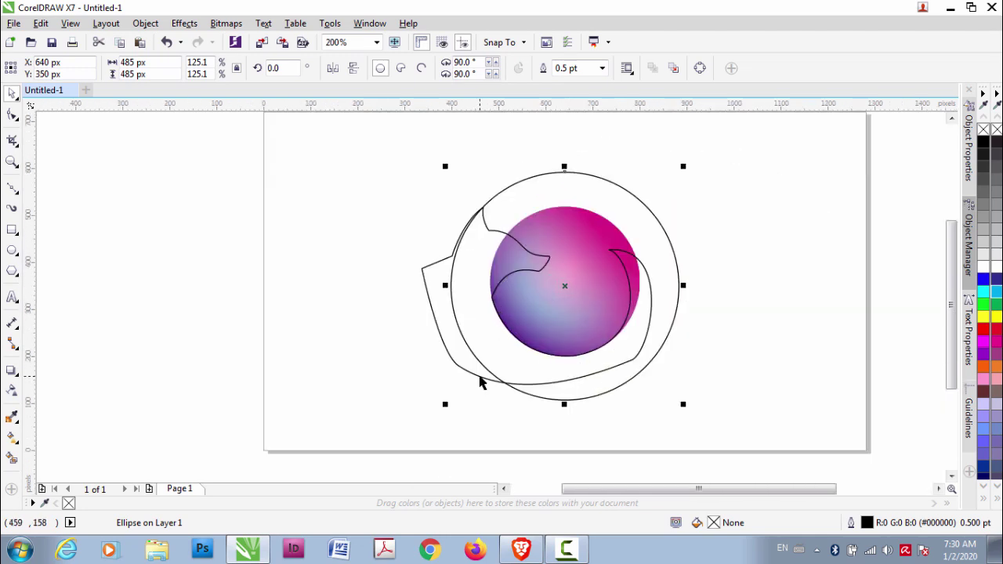
scroll(475, 382, "up", 1)
scroll(75, 110, "down", 2)
scroll(549, 264, "up", 1)
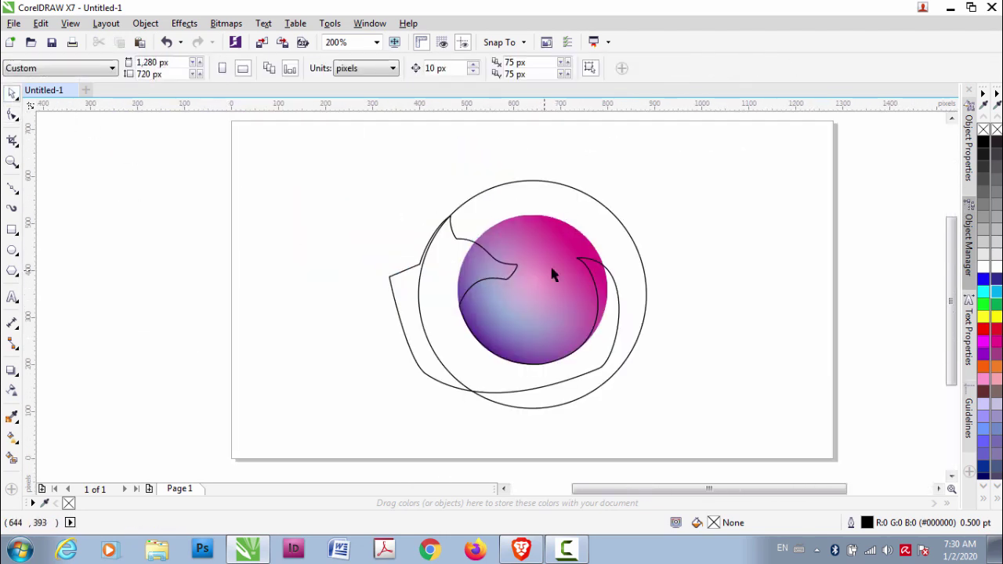
Step: Size the inner circle to 366 px and position it over the gradient globe
left_click_drag(650, 179, 622, 205)
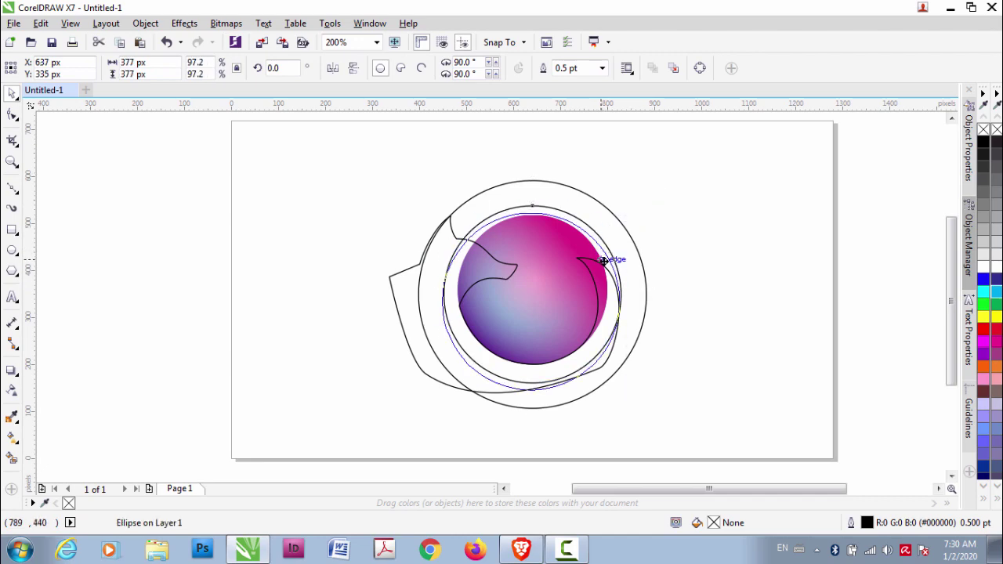
scroll(711, 249, "up", 1)
left_click_drag(544, 217, 517, 240)
mouse_move(445, 329)
left_mouse_down()
mouse_move(445, 360)
mouse_move(421, 329)
left_mouse_up()
scroll(421, 329, "down", 1)
scroll(496, 296, "up", 1)
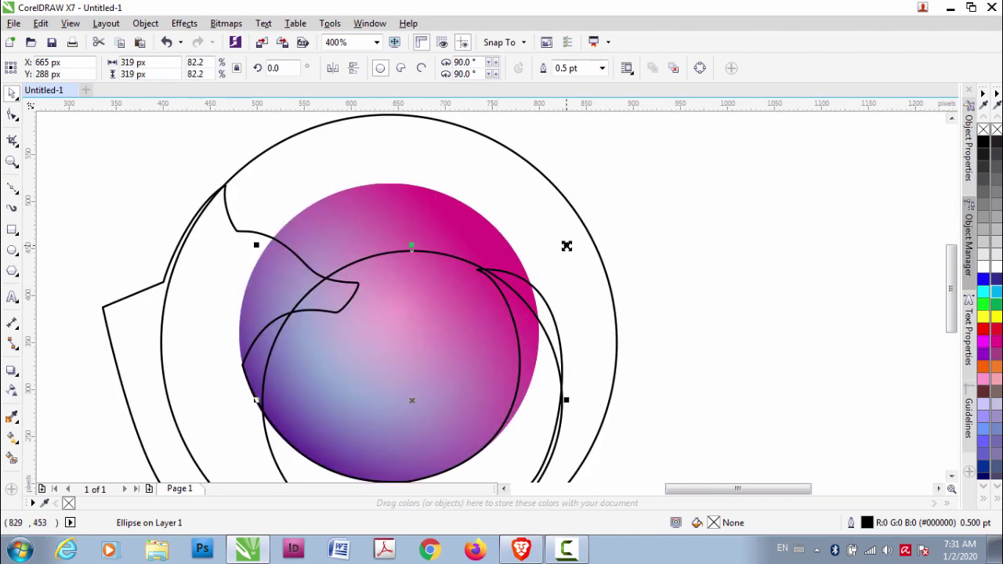
left_click_drag(567, 244, 589, 206)
scroll(491, 296, "down", 2)
scroll(474, 336, "up", 1)
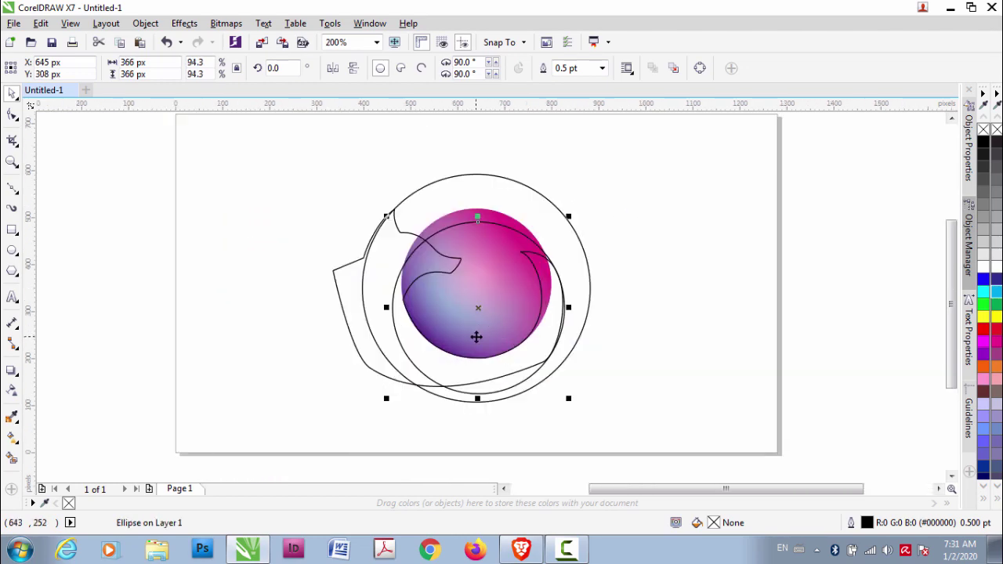
scroll(499, 291, "up", 1)
Step: Add two nodes to the fox curve and pull its lower segment along the ring
double_click(149, 350)
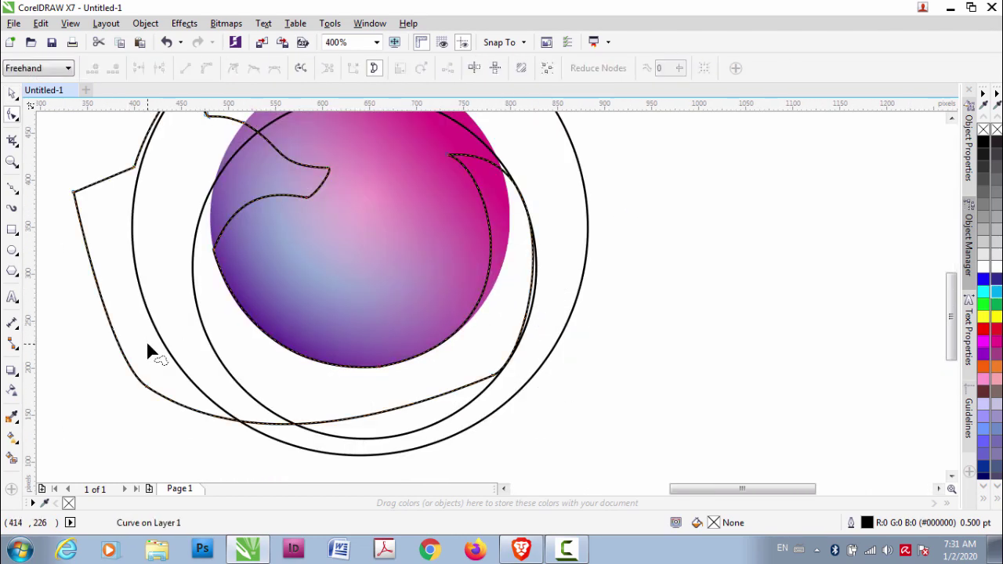
scroll(533, 235, "up", 1)
double_click(510, 358)
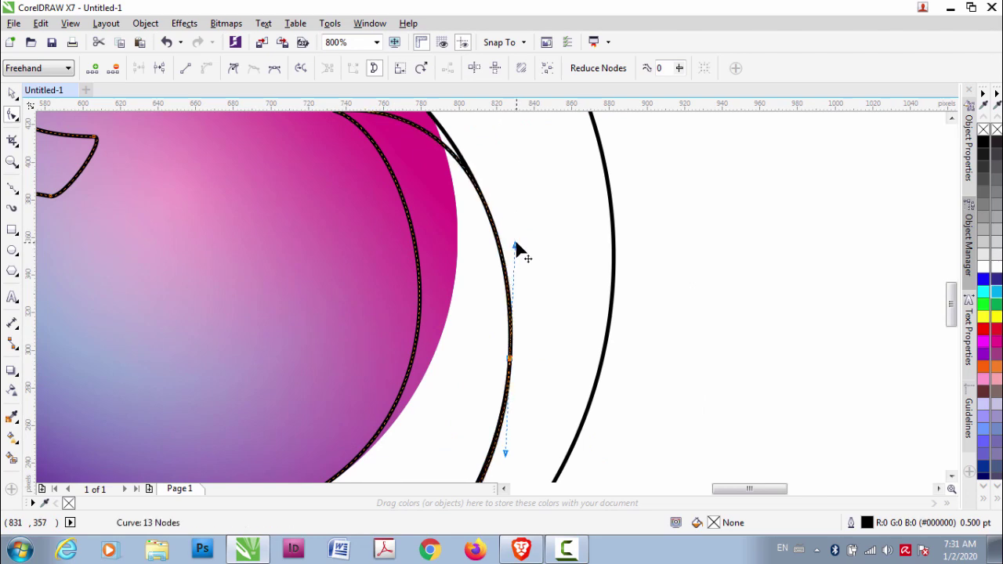
scroll(517, 251, "down", 1)
left_click_drag(398, 335, 400, 348)
scroll(470, 314, "up", 2)
double_click(575, 168)
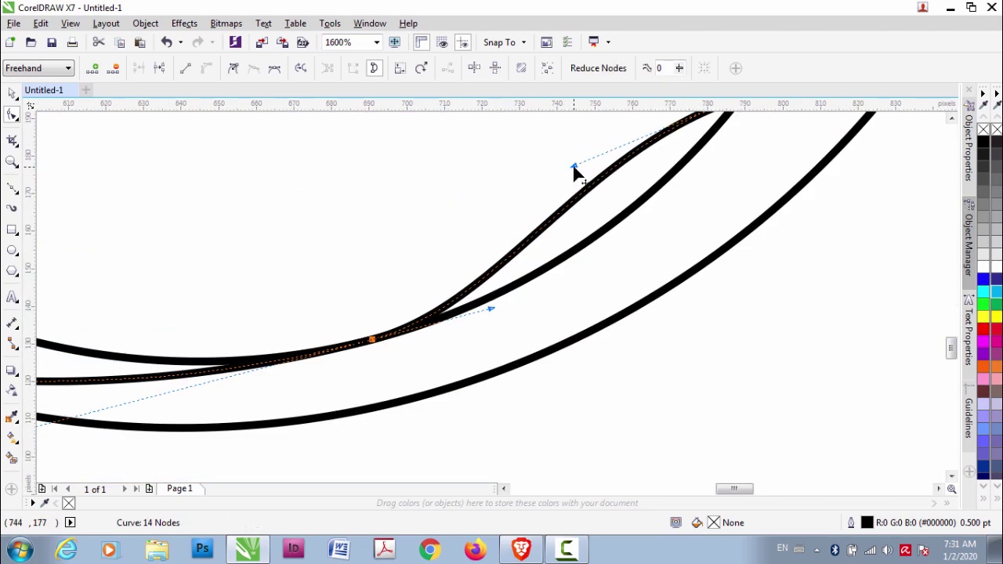
scroll(497, 297, "down", 1)
Step: Delete the extra node from the curve and adjust a handle to smooth the ear point
scroll(492, 302, "down", 1)
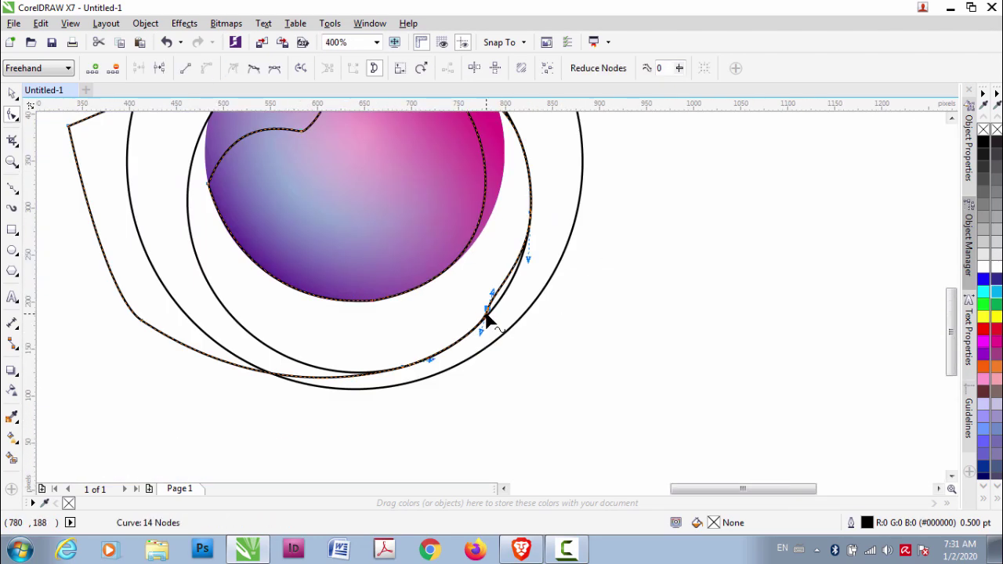
scroll(486, 314, "up", 1)
left_click(331, 403)
key("Delete")
scroll(448, 311, "down", 2)
scroll(448, 312, "left", 1)
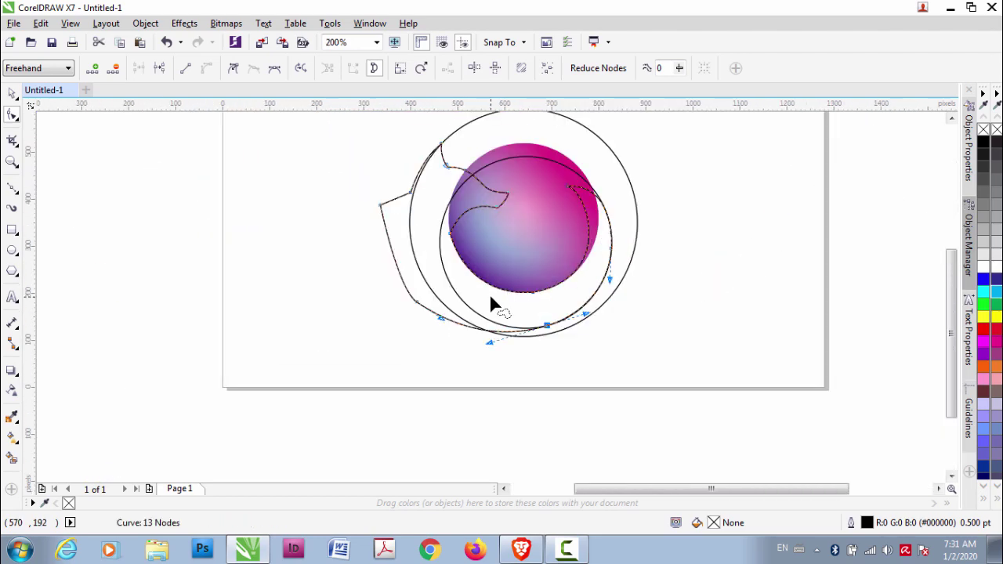
scroll(465, 331, "up", 1)
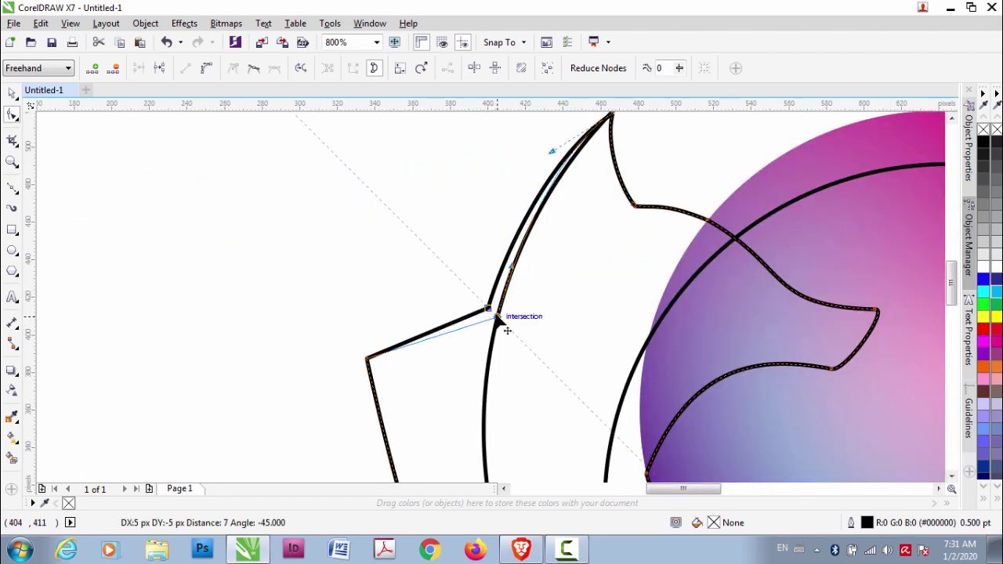
scroll(496, 314, "up", 1)
left_click_drag(502, 279, 487, 278)
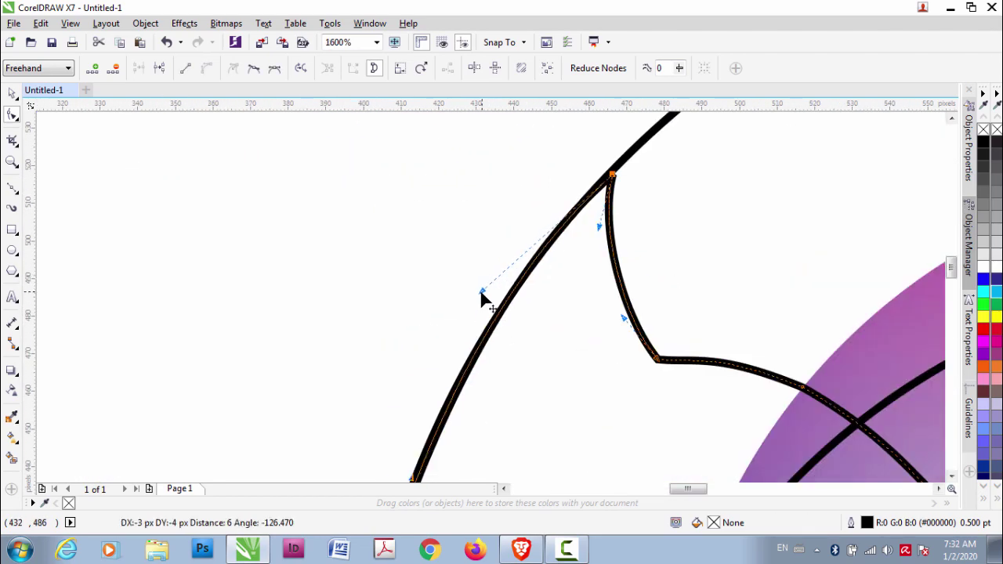
scroll(488, 278, "down", 3)
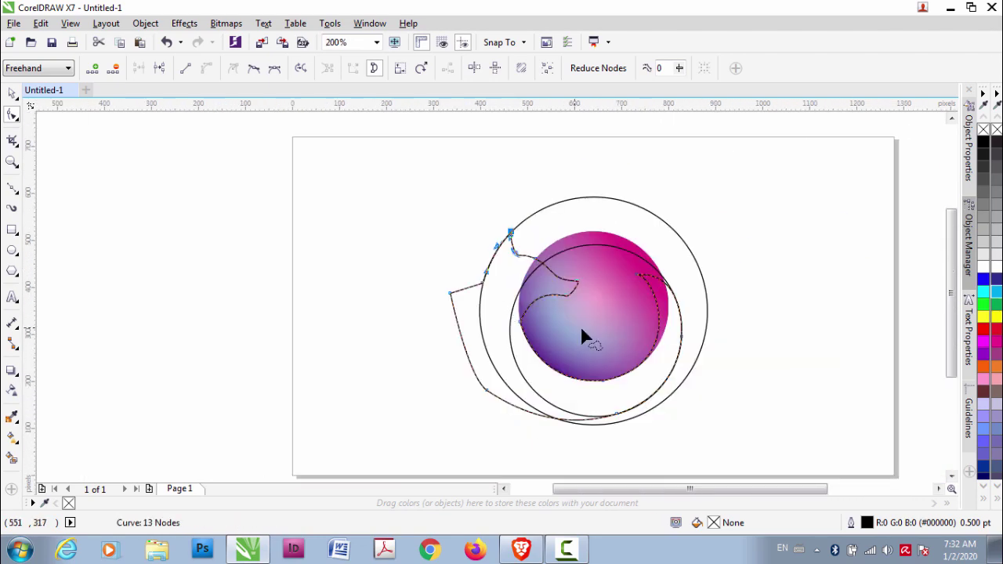
key("space")
left_click(12, 457)
scroll(381, 197, "up", 1)
left_click(402, 320)
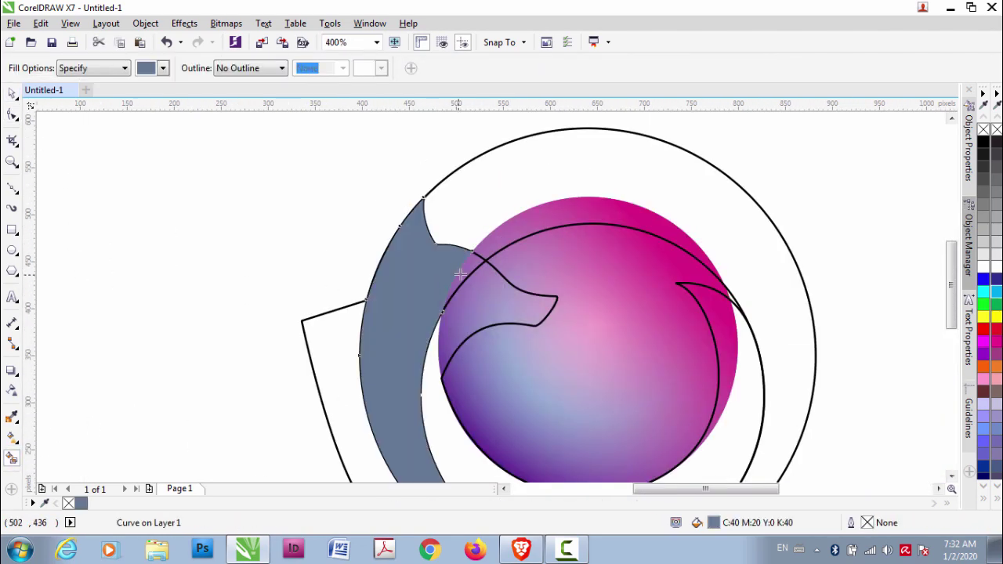
left_click(470, 258)
left_click(427, 405)
key("ctrl+z")
scroll(486, 296, "down", 1)
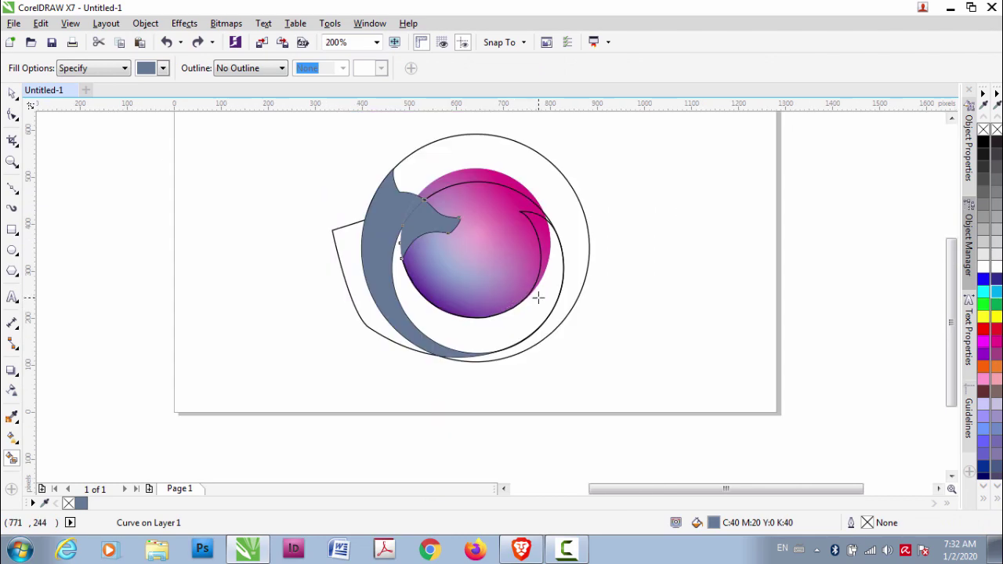
key("space")
left_click_drag(459, 136, 723, 184)
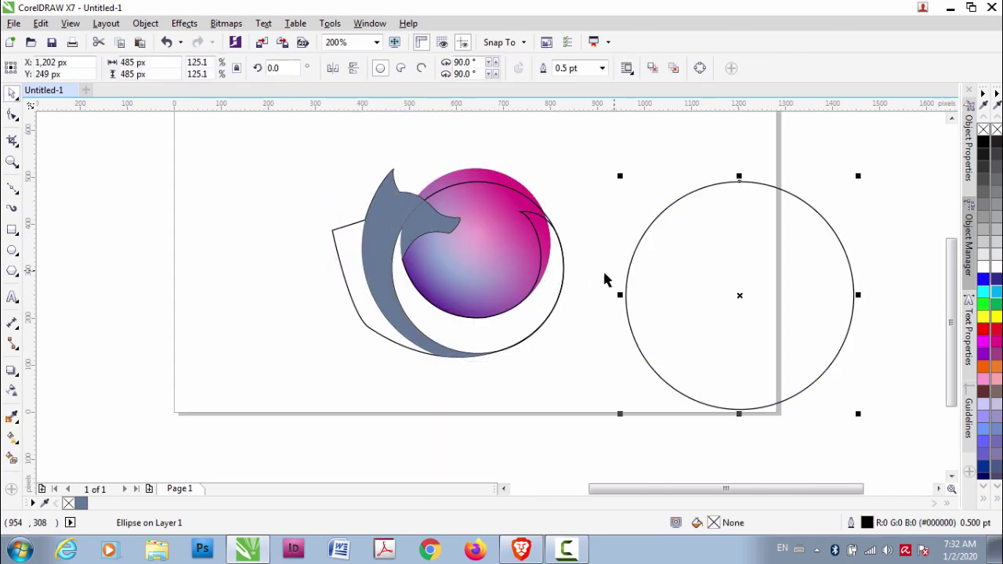
key("space")
left_click(432, 369)
key("ctrl+z")
key("Delete")
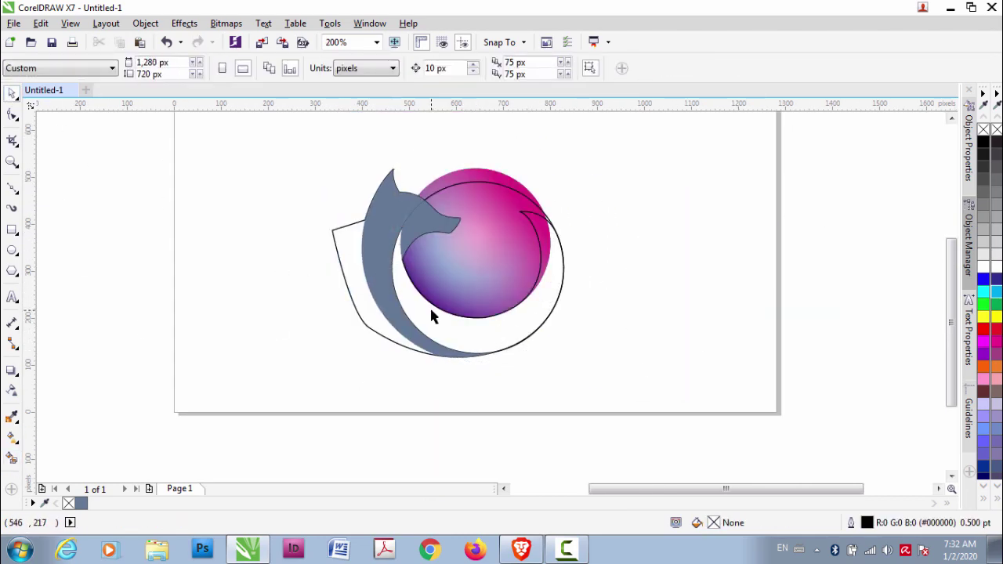
left_click(513, 335)
key("ctrl+z")
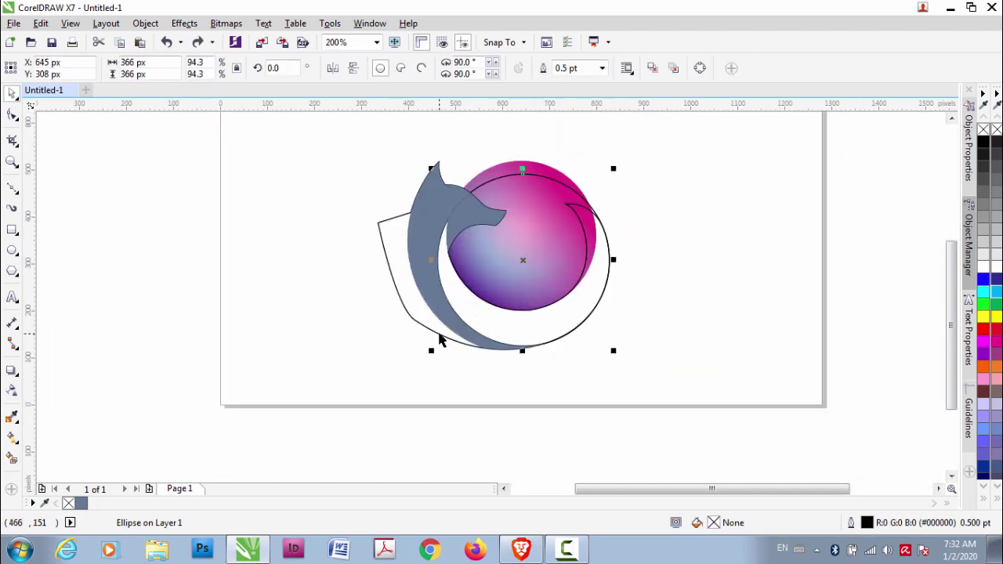
scroll(473, 328, "up", 1)
scroll(473, 328, "down", 1)
key("ctrl+shift+z")
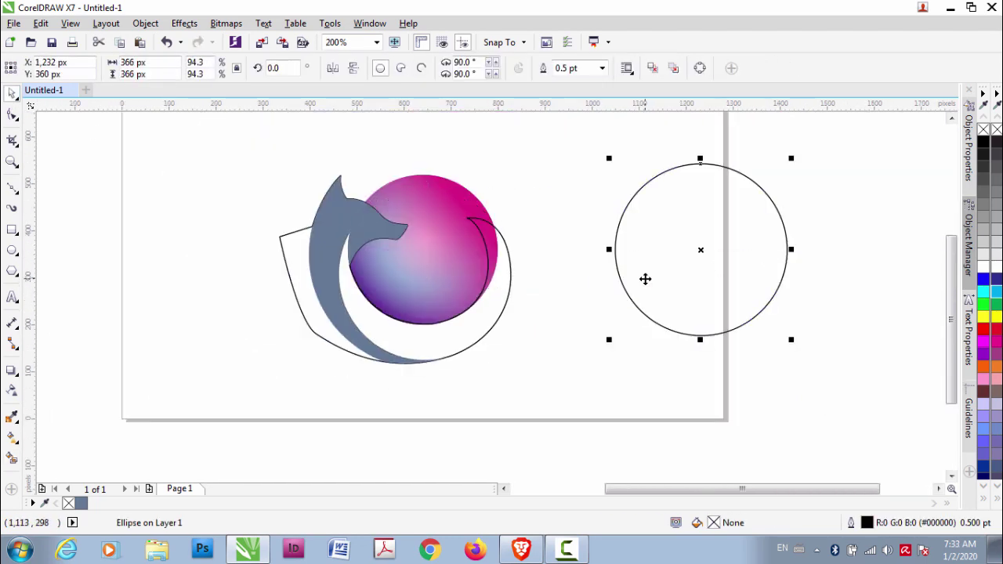
key("ctrl+shift+z")
key("ctrl+shift+z")
key("space")
scroll(448, 268, "left", 2)
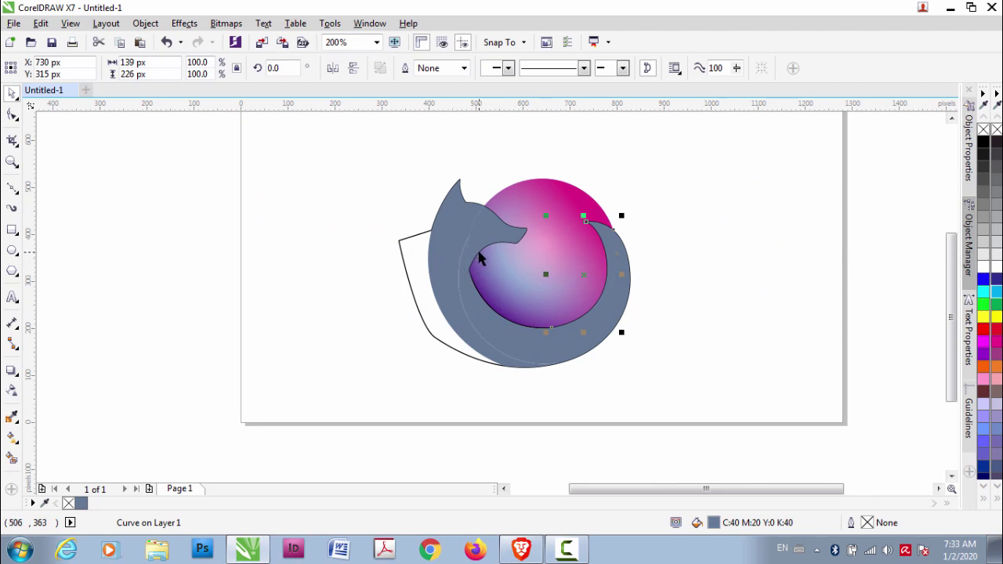
left_click(437, 272)
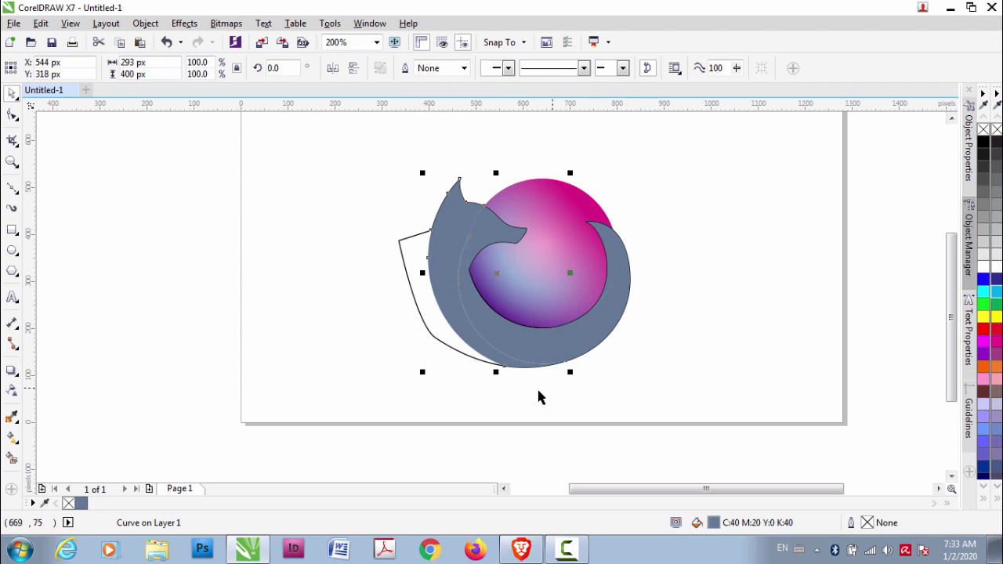
scroll(444, 249, "down", 1)
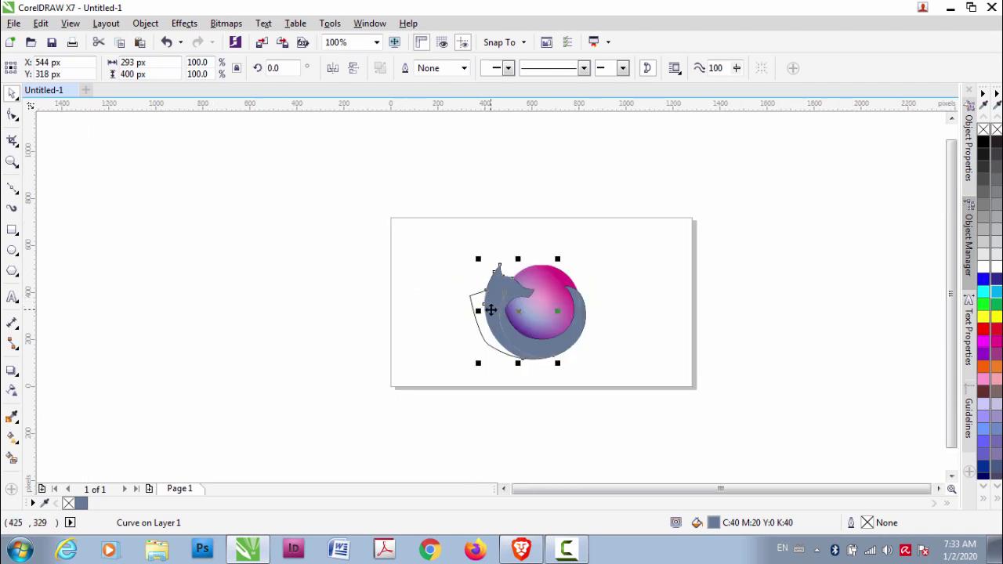
scroll(490, 310, "up", 1)
key("ctrl+z")
key("ctrl+z")
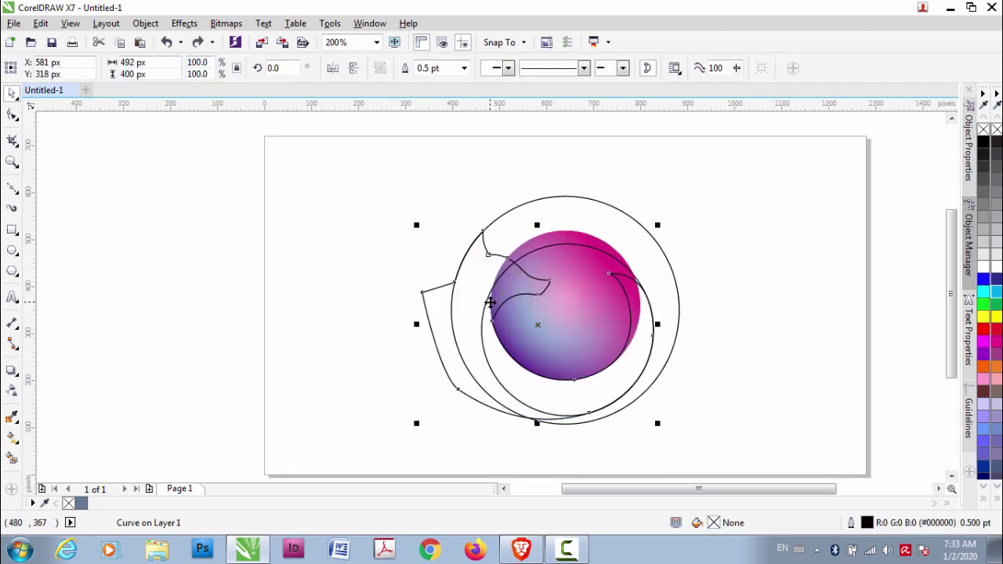
scroll(490, 297, "down", 1)
Step: Shrink the large outer ring circle to 558 px
scroll(516, 285, "up", 1)
key("Tab")
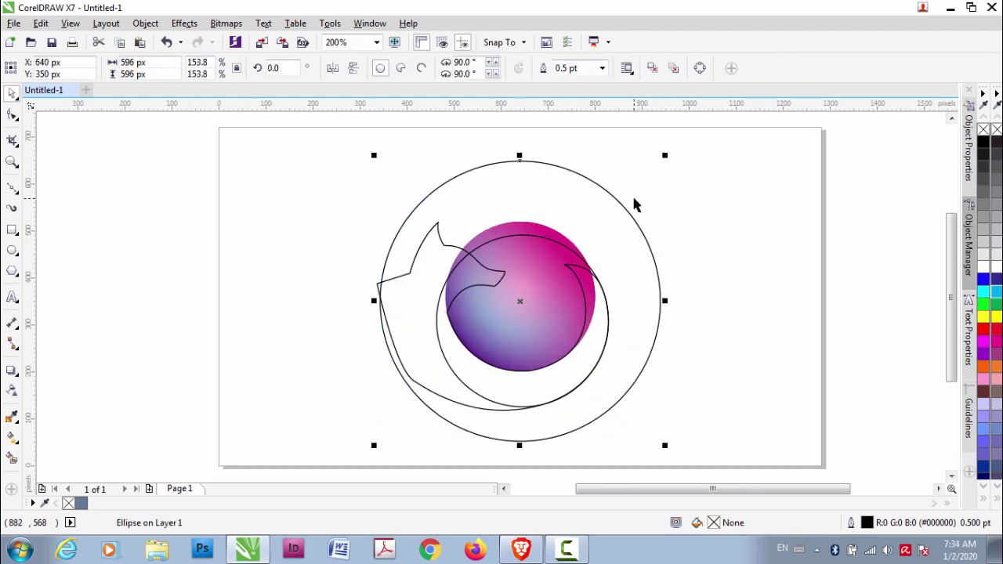
left_click_drag(667, 156, 665, 164)
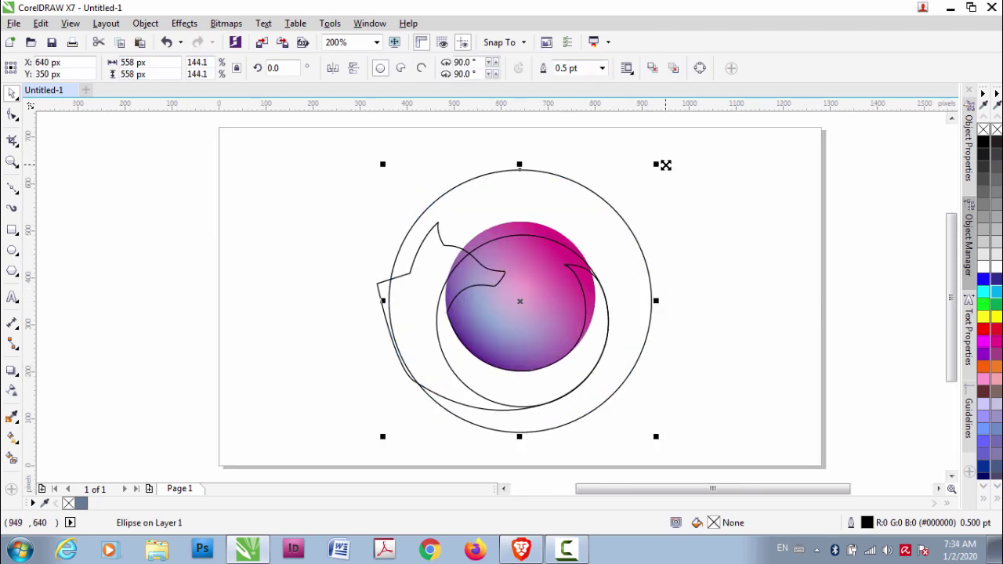
scroll(381, 203, "up", 1)
Step: Move the fox curve's top node and bend the ear segment so it sweeps toward the globe
key("F10")
left_click(509, 289)
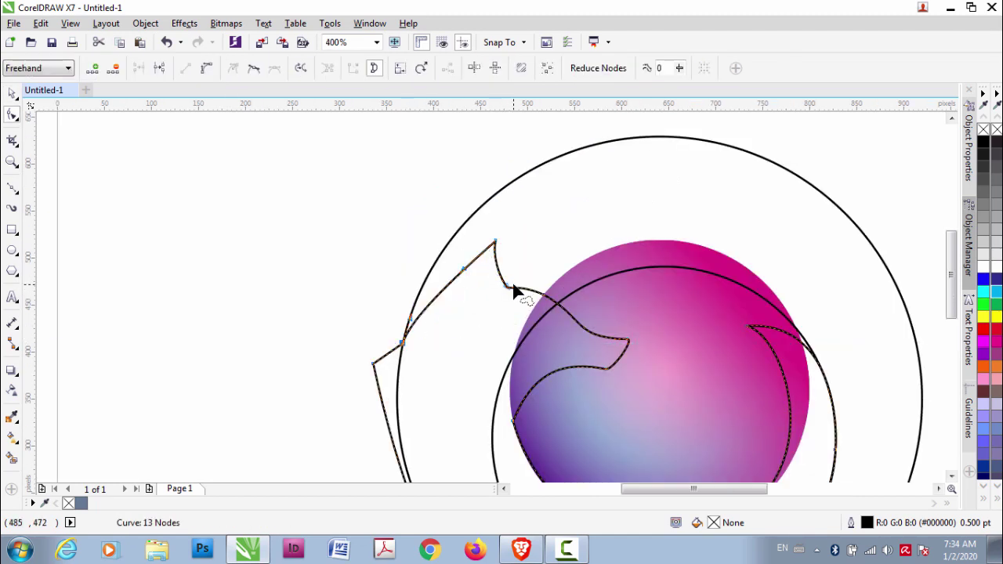
mouse_move(494, 243)
left_mouse_down()
mouse_move(457, 231)
mouse_move(449, 246)
left_mouse_up()
scroll(450, 246, "up", 1)
scroll(526, 253, "down", 1)
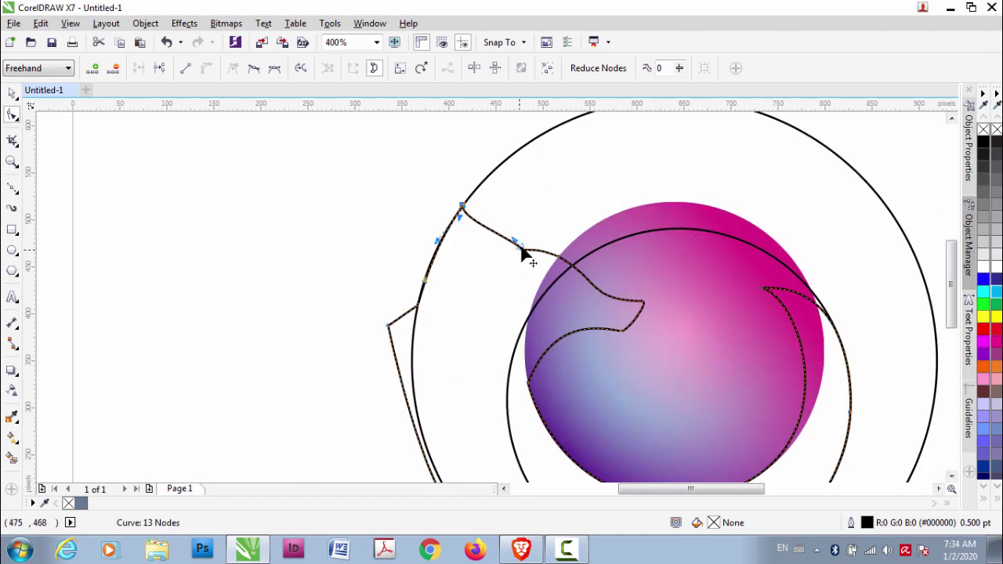
left_click_drag(525, 253, 486, 268)
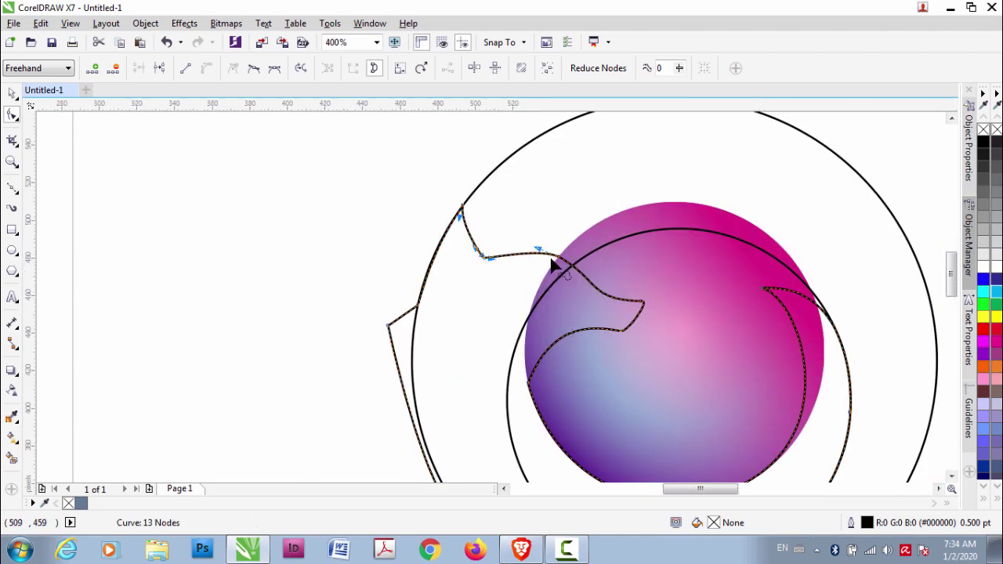
scroll(510, 297, "up", 1)
scroll(511, 344, "down", 1)
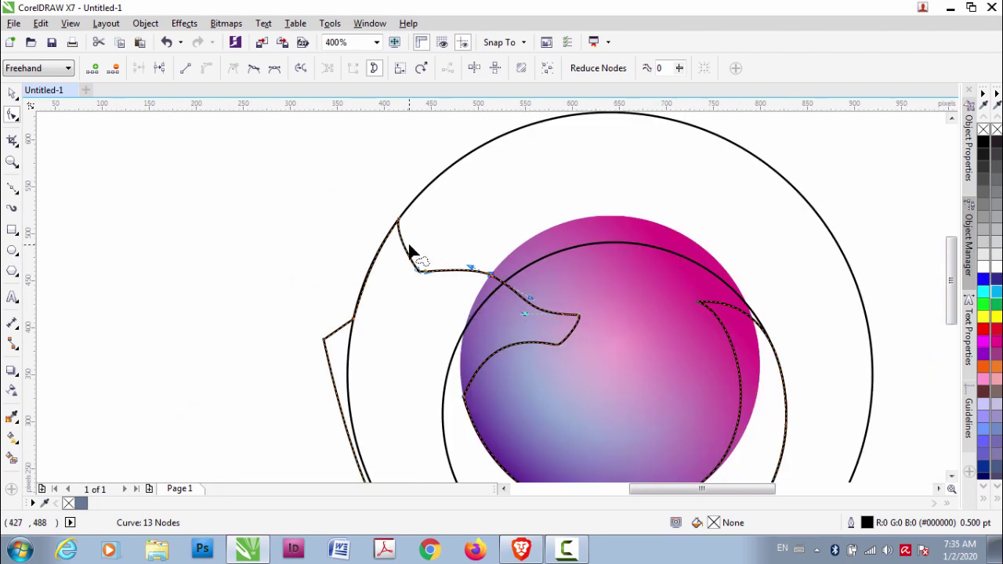
scroll(501, 292, "down", 1)
scroll(328, 277, "up", 1)
scroll(488, 365, "down", 1)
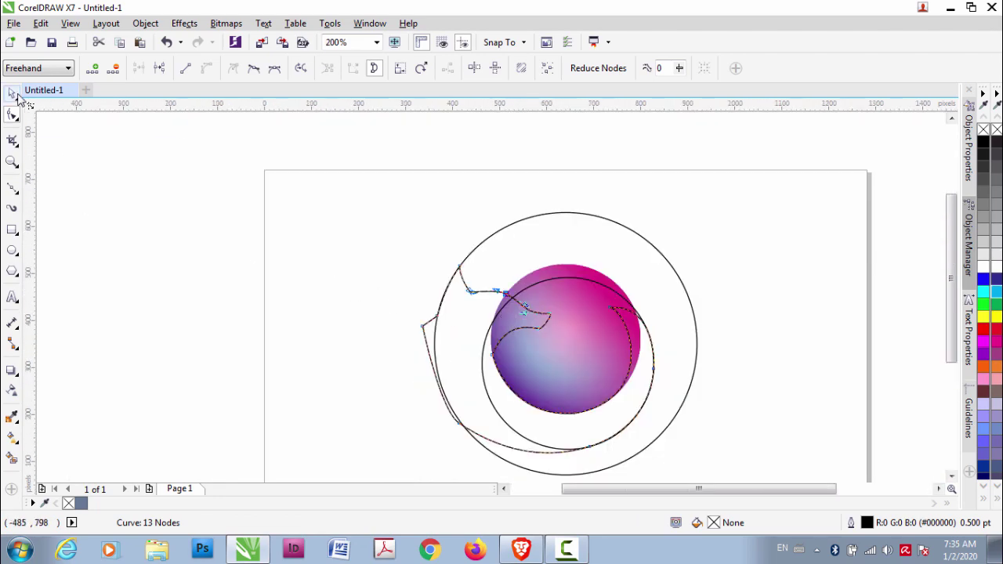
scroll(453, 349, "up", 1)
key("space")
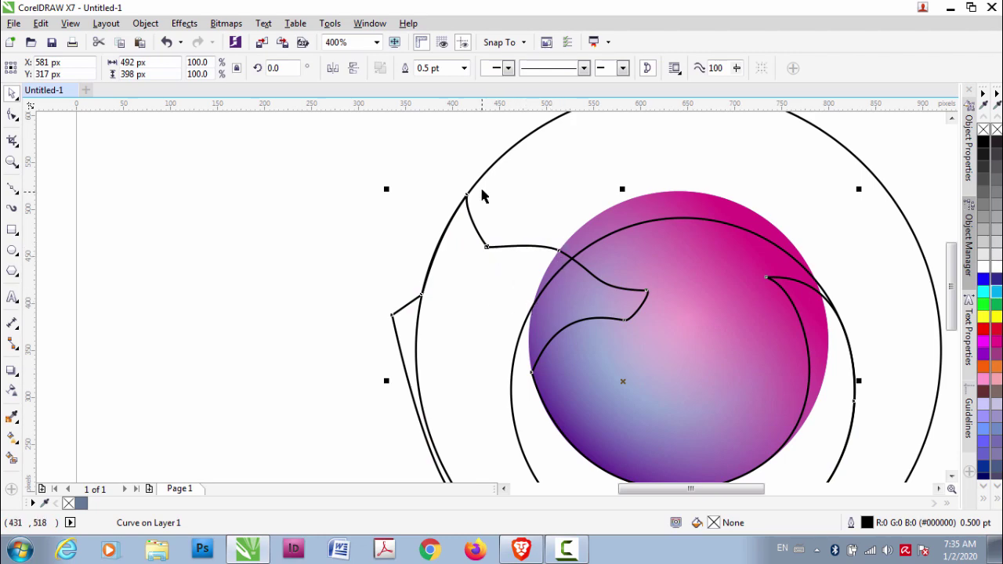
Step: Delete the old outer ring circle and select a left node of the fox curve
left_click_drag(483, 196, 303, 220)
key("Delete")
key("F10")
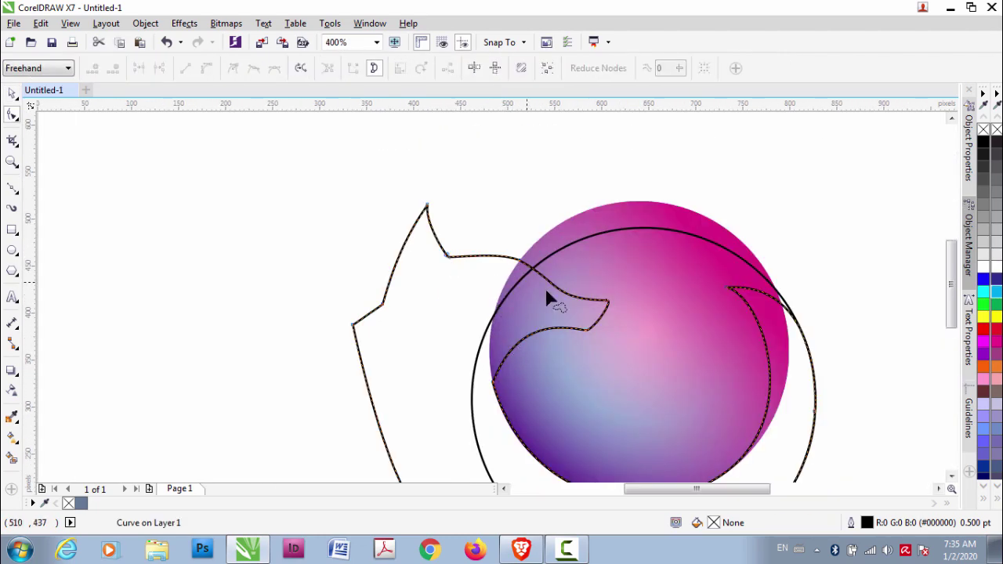
left_click(354, 324)
scroll(365, 340, "down", 2)
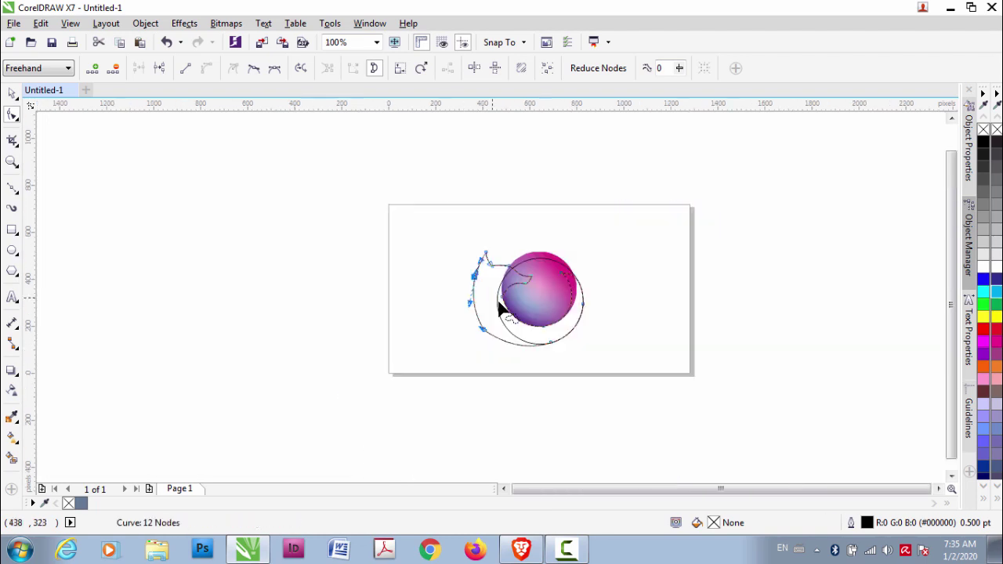
scroll(453, 259, "up", 1)
Step: Draw a new circle around the globe, centre it on the page, and enlarge it to about 552 px
left_click(12, 252)
left_click_drag(275, 217, 463, 343)
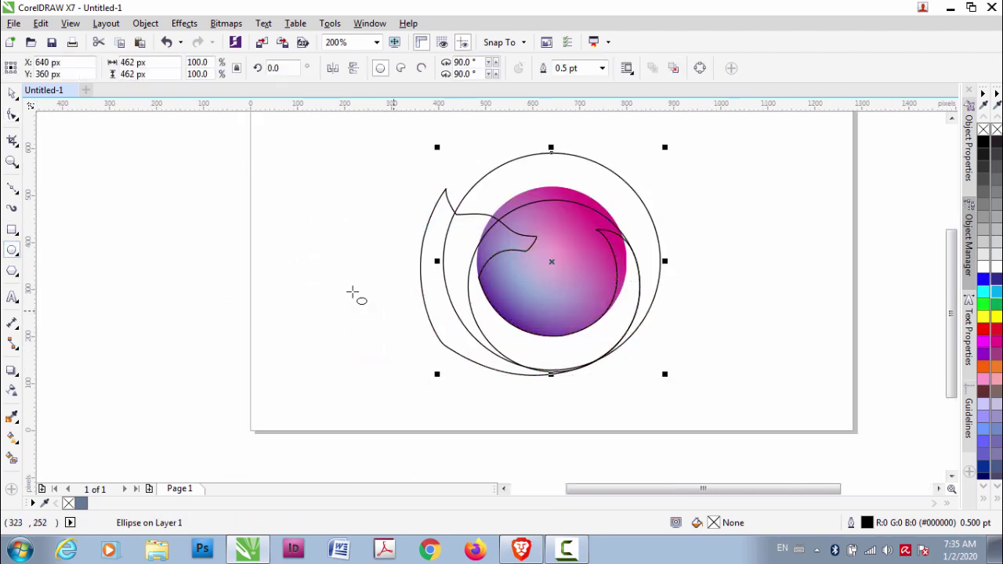
key("space")
left_click_drag(665, 148, 712, 128)
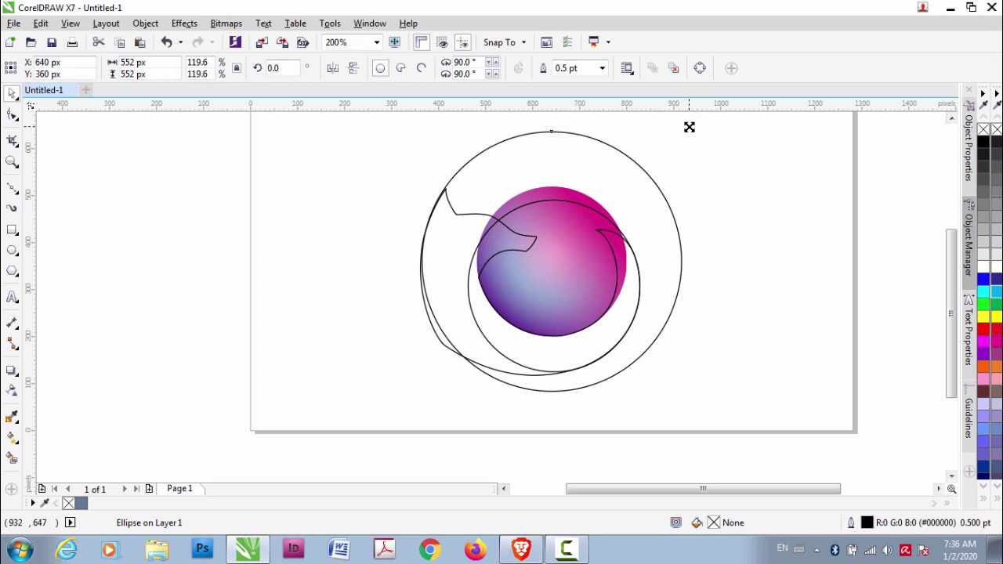
Step: Try nudging the ring circle up, undo it, then resize it to 551 px centred at 640, 360
key("Up")
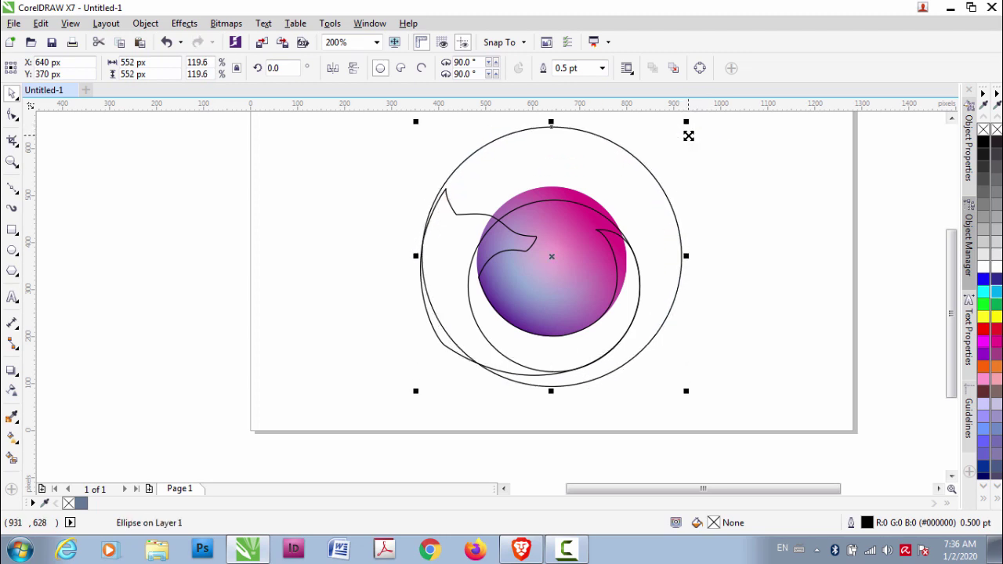
key("Up")
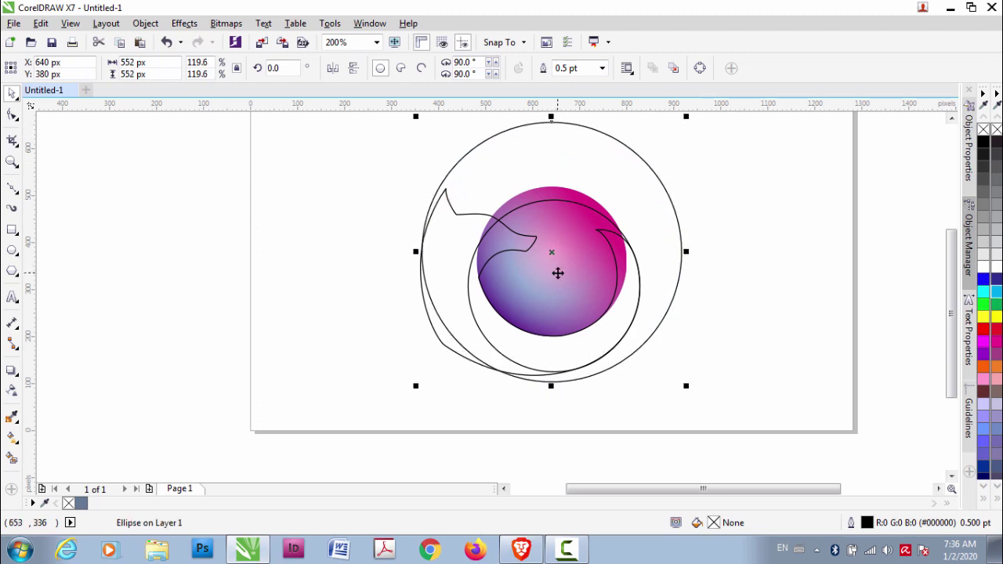
scroll(555, 301, "up", 2)
scroll(535, 278, "down", 2)
key("ctrl+z")
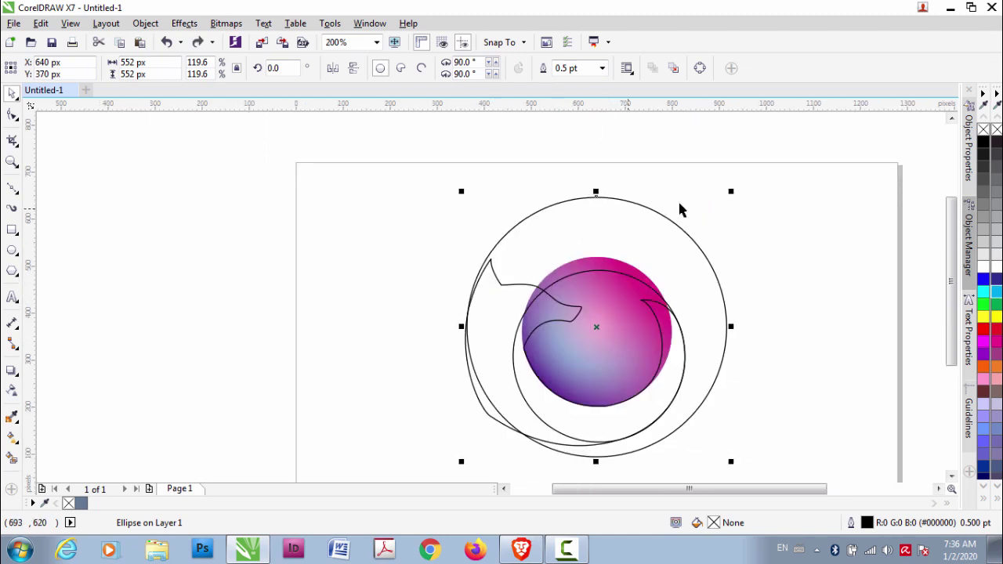
left_click_drag(731, 195, 721, 206)
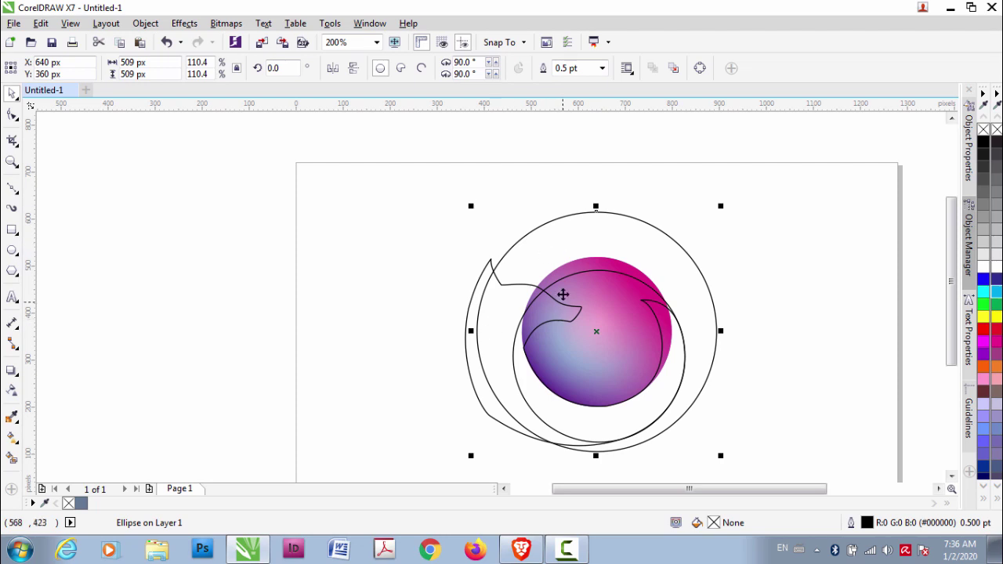
left_click_drag(721, 206, 731, 198)
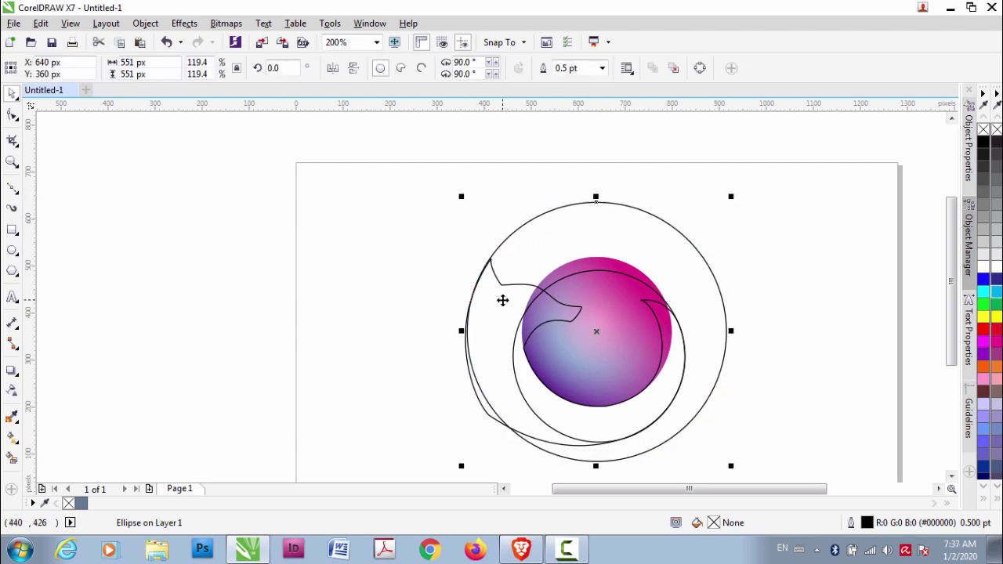
scroll(508, 295, "up", 1)
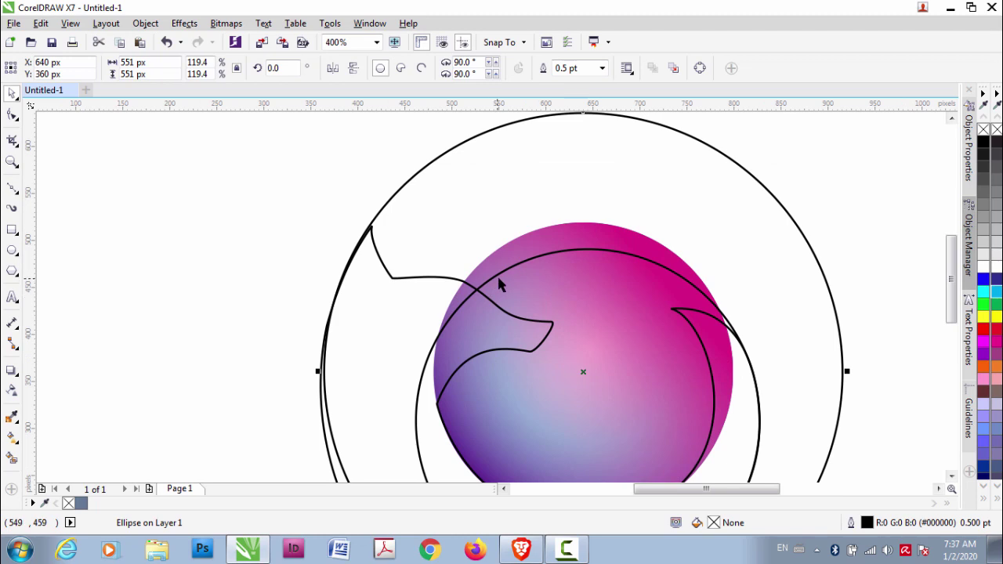
Step: Shift the fox-tail's inner tip into a higher arc and raise its upper-left point
left_click(561, 331)
key("F10")
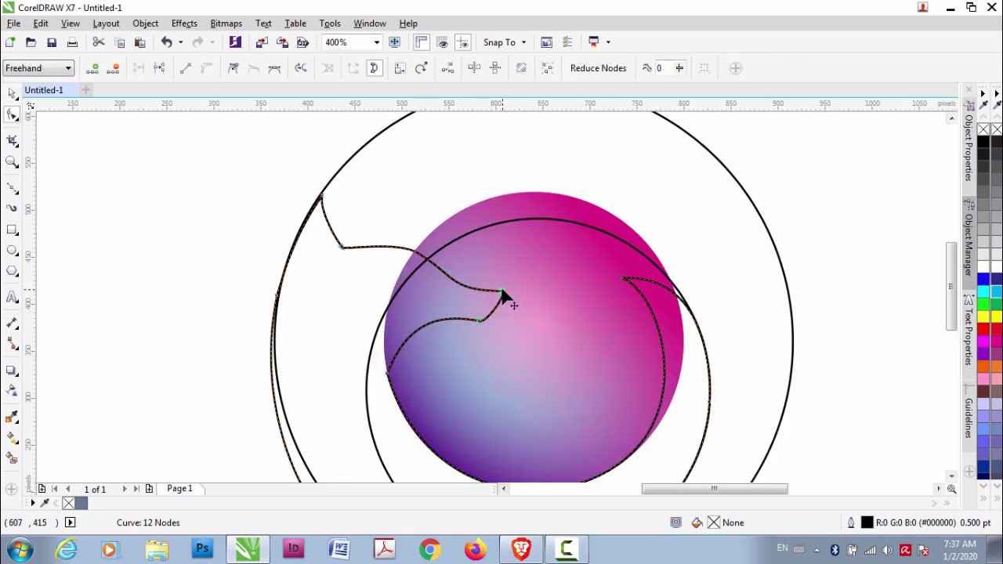
left_click_drag(502, 291, 524, 289)
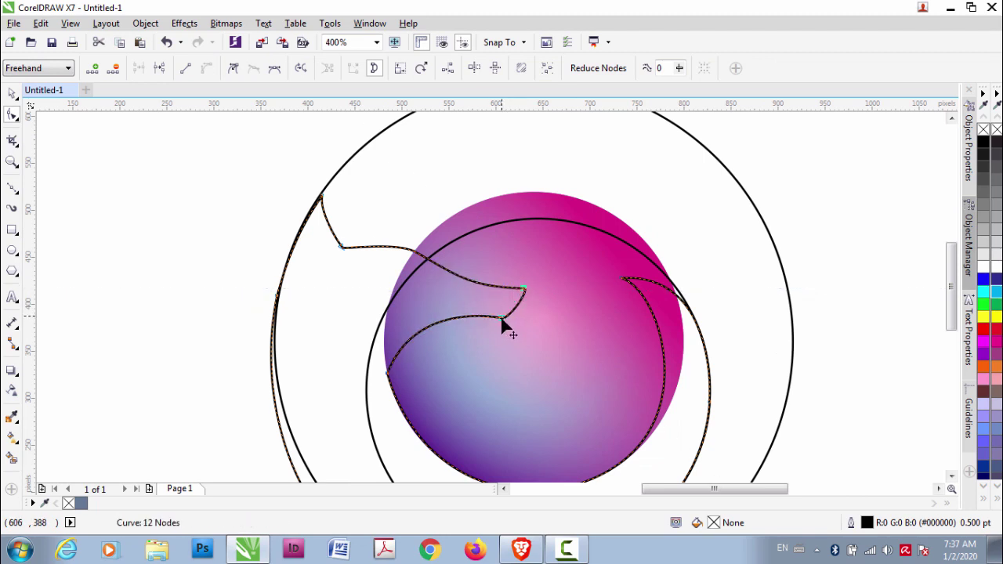
mouse_move(425, 262)
left_mouse_down()
mouse_move(423, 235)
mouse_move(365, 230)
left_mouse_up()
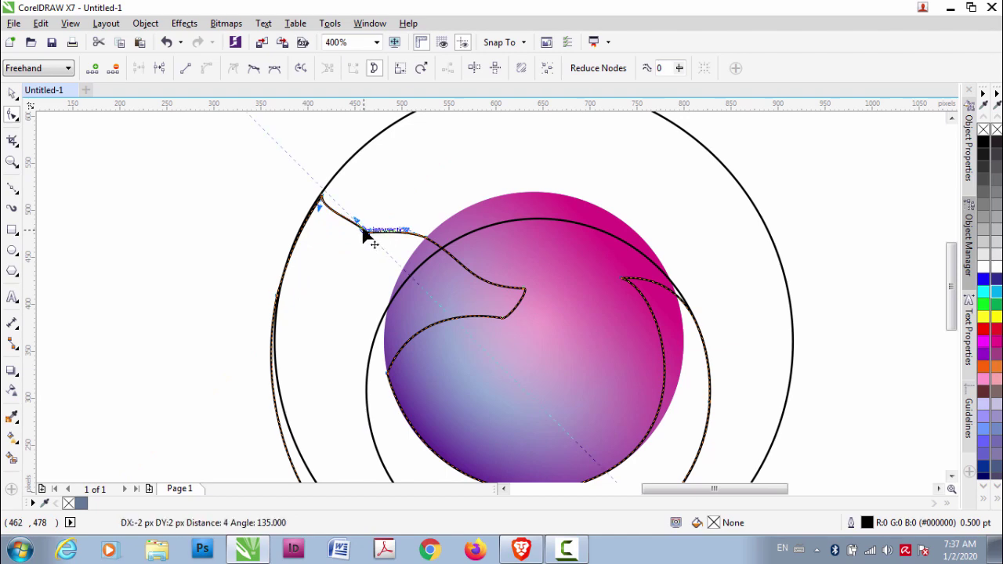
left_click_drag(323, 199, 361, 149)
left_click_drag(368, 188, 302, 201)
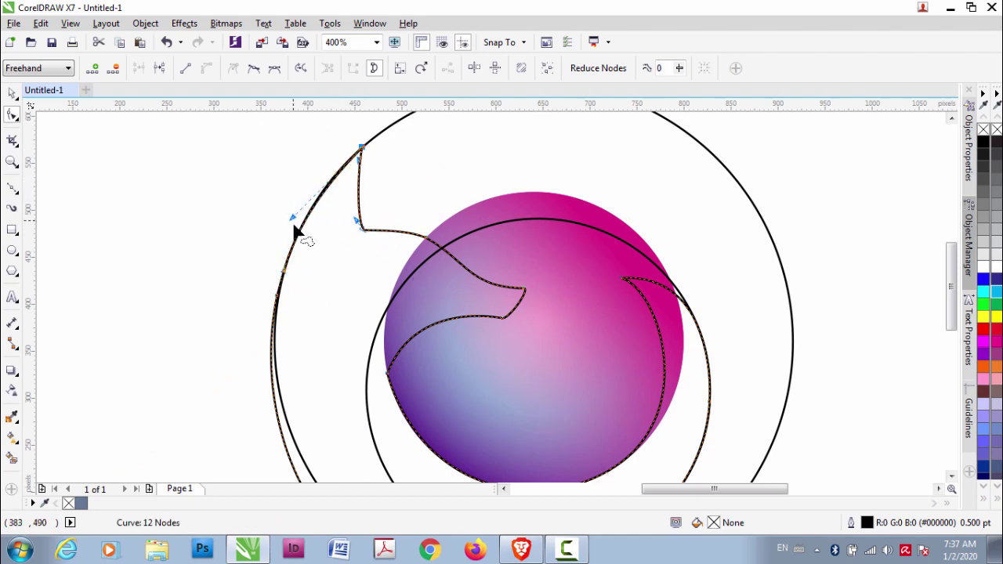
Step: Remove the extra node from the tail's arc
scroll(293, 224, "up", 1)
scroll(484, 318, "down", 3)
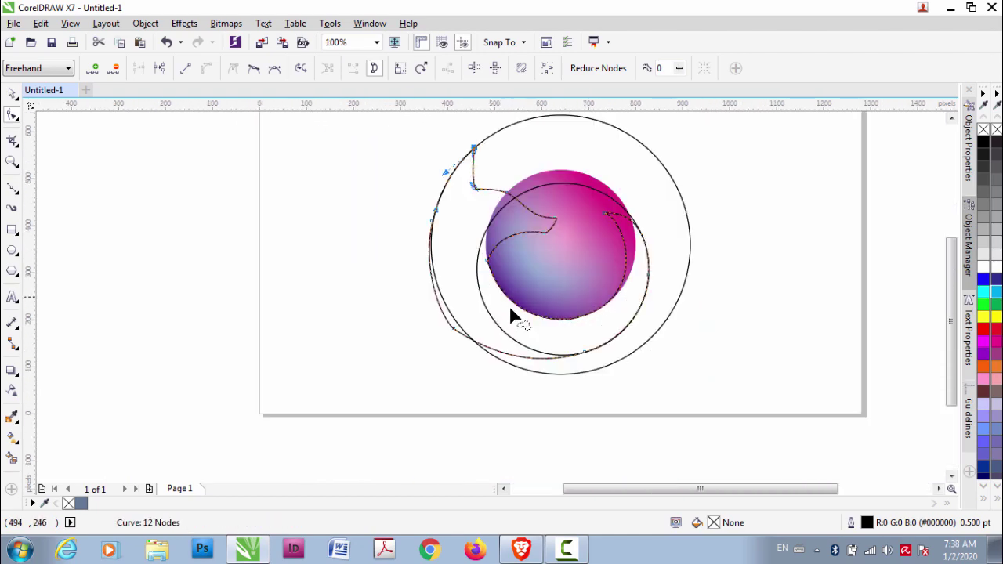
scroll(448, 188, "up", 2)
left_click_drag(452, 143, 475, 375)
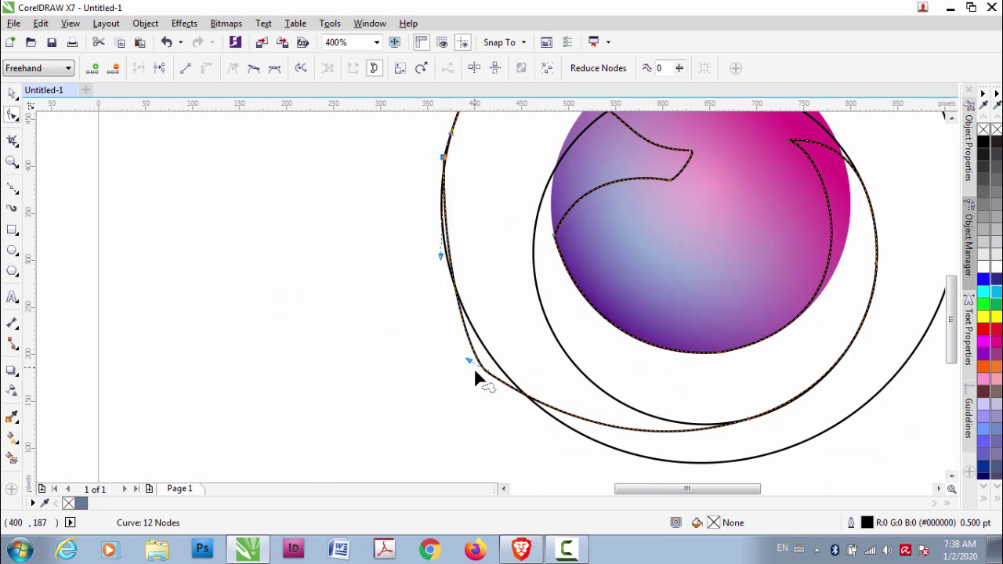
key("Delete")
scroll(510, 281, "down", 1)
scroll(510, 281, "up", 2)
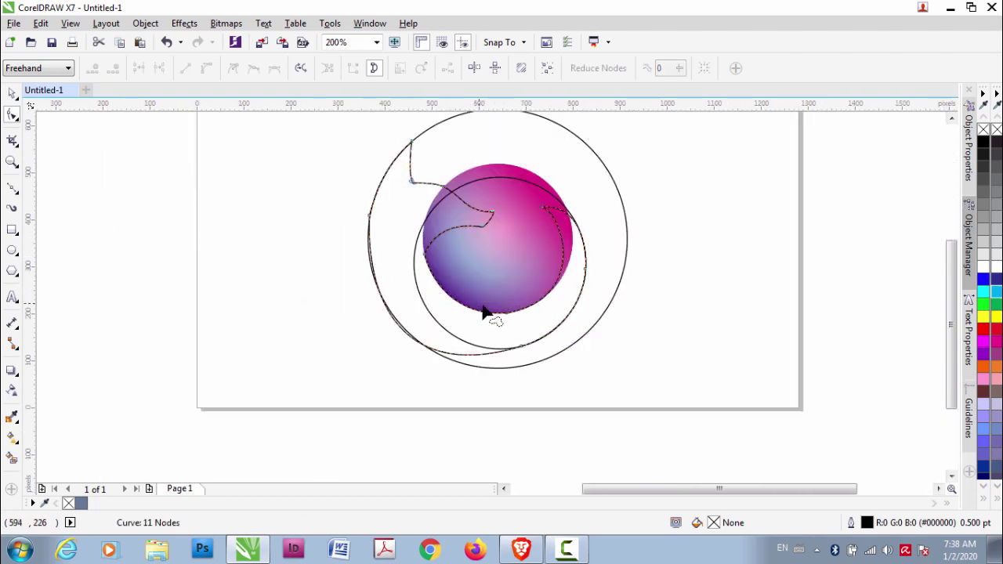
Step: Reselect the fox-tail curve and reopen it for node editing
left_click(12, 93)
scroll(492, 298, "down", 1)
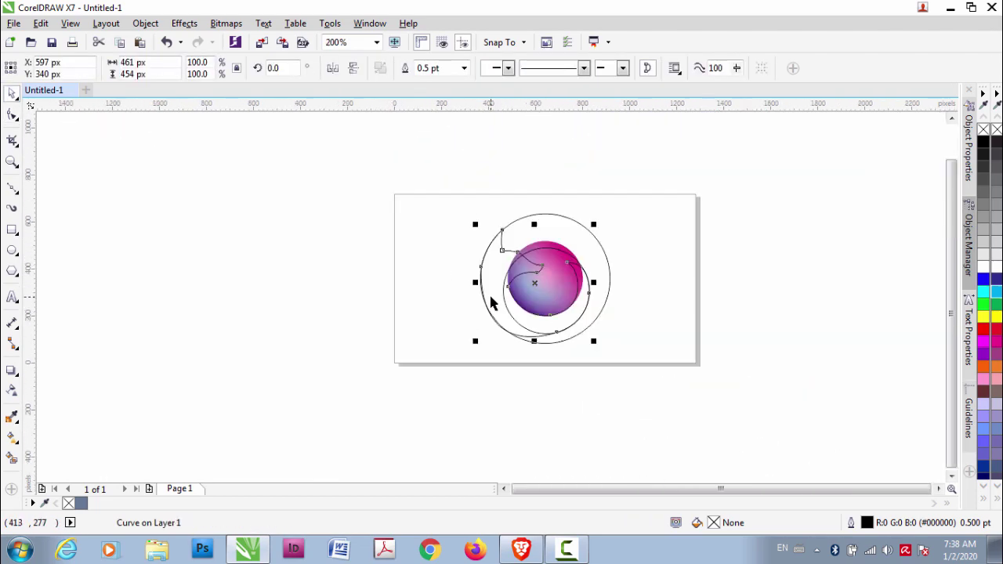
left_click(492, 297)
scroll(488, 291, "up", 2)
scroll(516, 214, "down", 1)
double_click(516, 214)
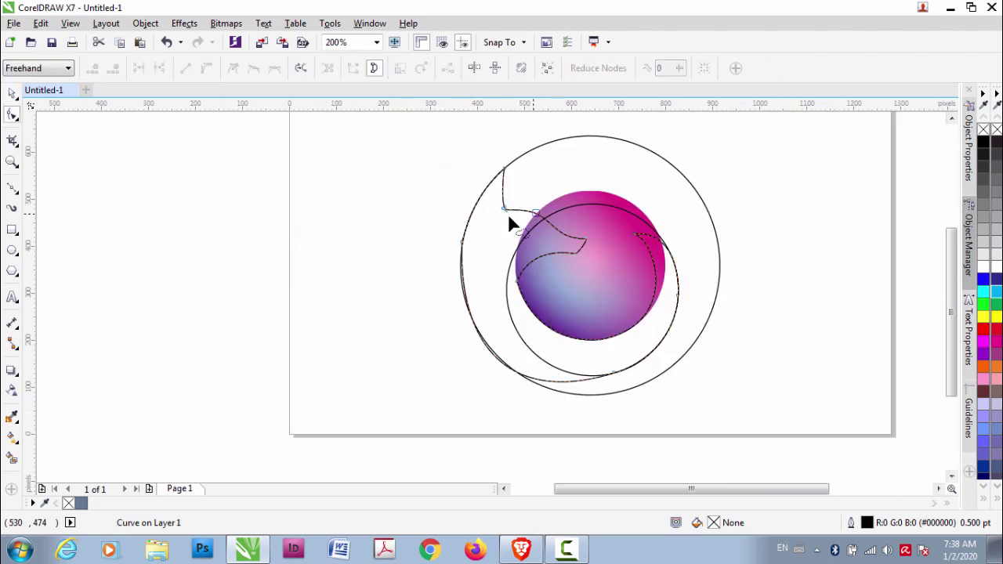
Step: Drag the curve's top-left nodes to form two pointed ear tips
scroll(507, 213, "up", 1)
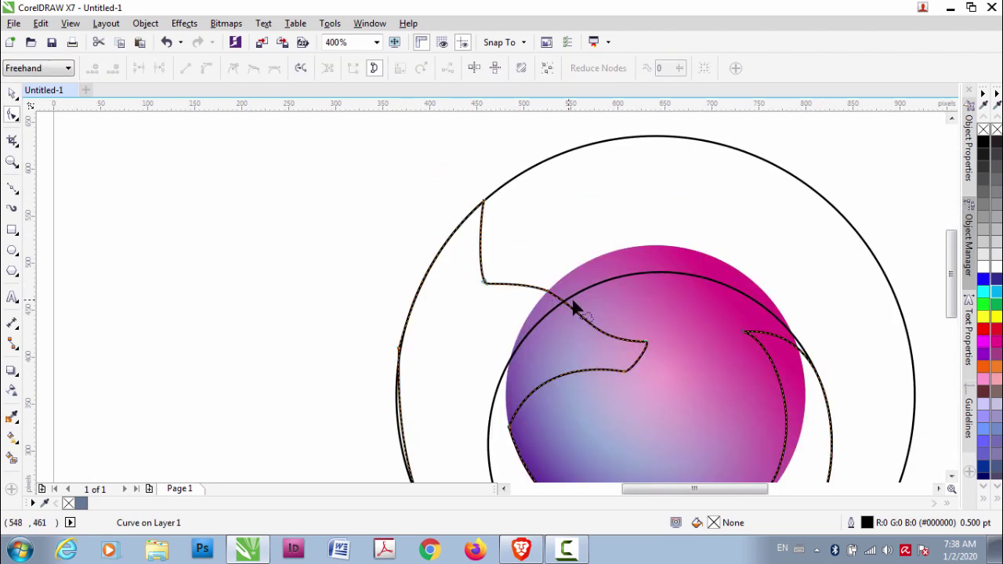
left_click_drag(515, 286, 532, 217)
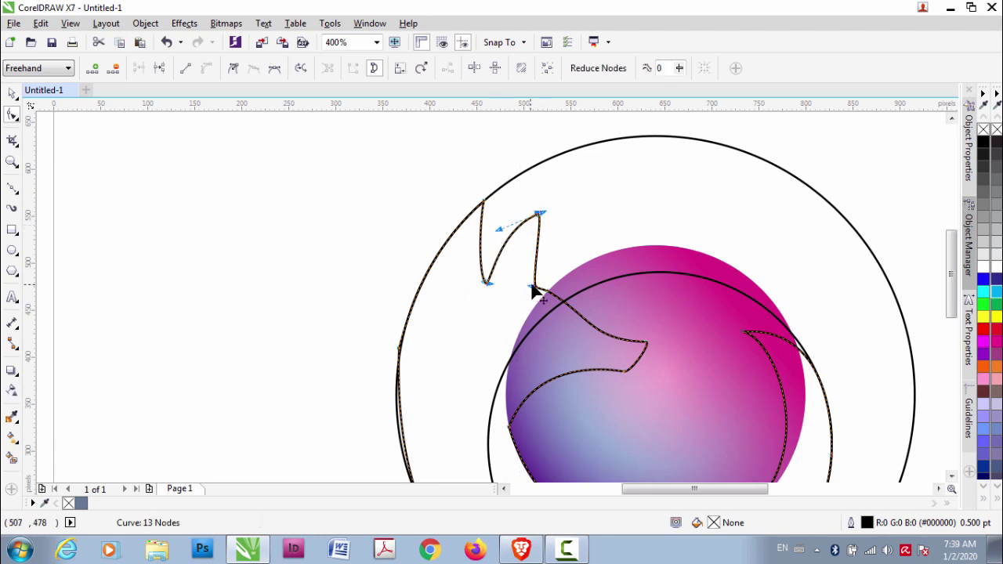
scroll(537, 291, "up", 1)
left_click_drag(495, 304, 483, 306)
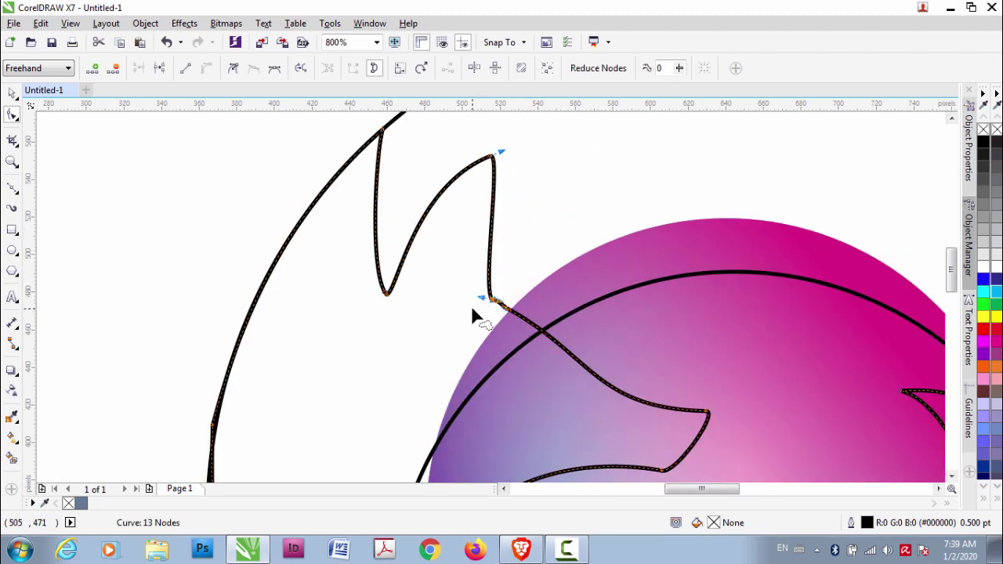
scroll(484, 311, "up", 1)
scroll(501, 282, "down", 2)
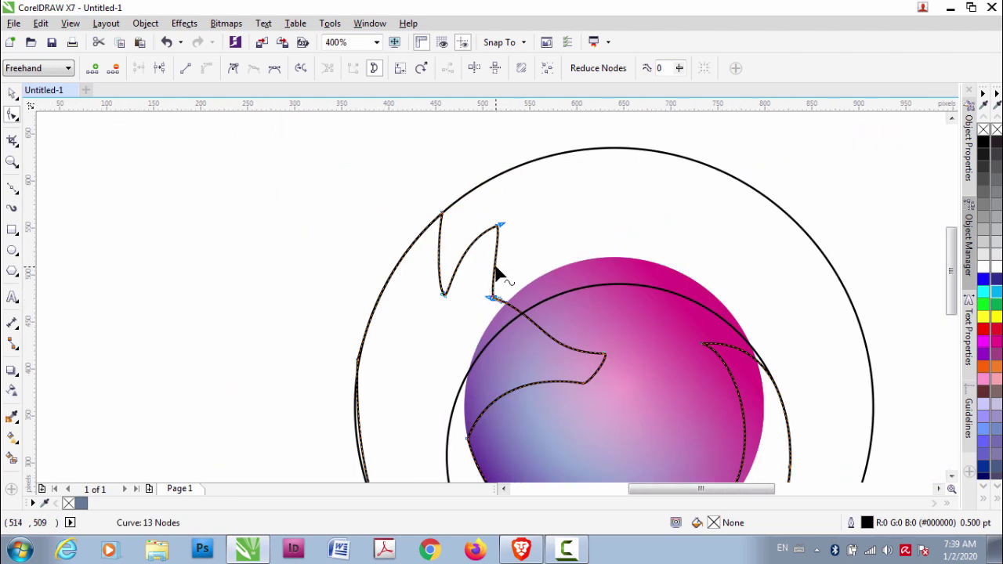
left_click_drag(499, 227, 485, 226)
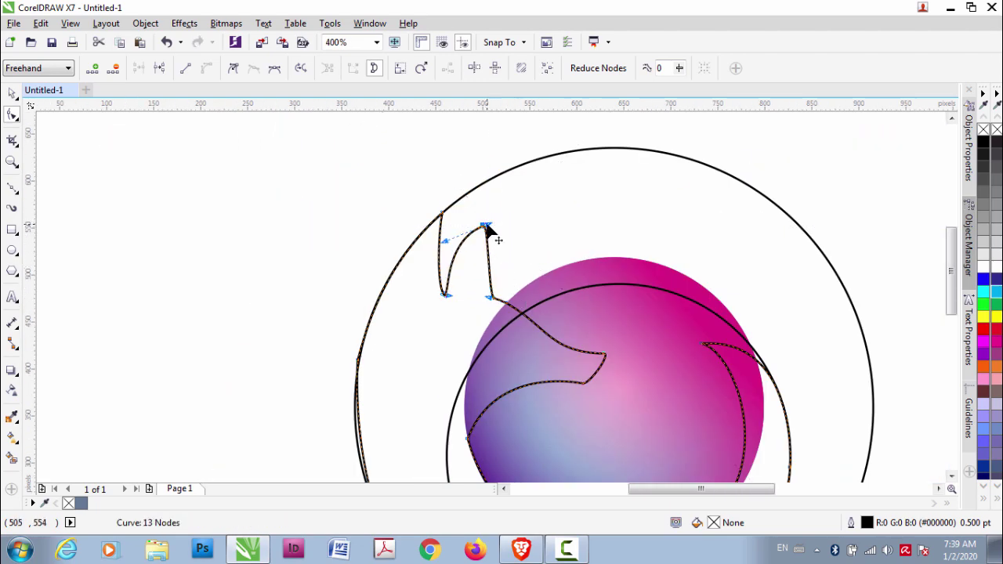
left_click_drag(445, 295, 440, 283)
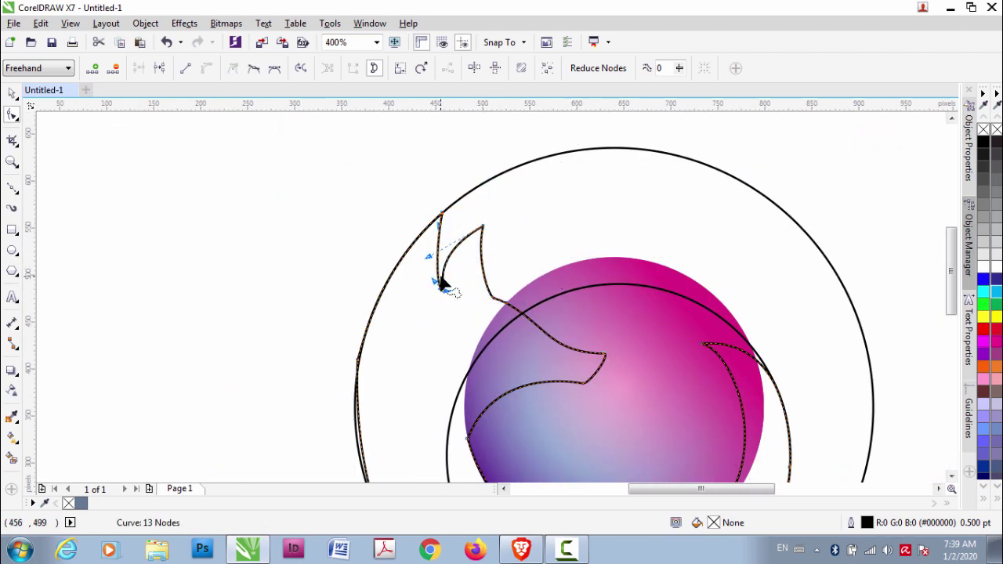
mouse_move(440, 217)
left_mouse_down()
mouse_move(420, 217)
mouse_move(436, 219)
left_mouse_up()
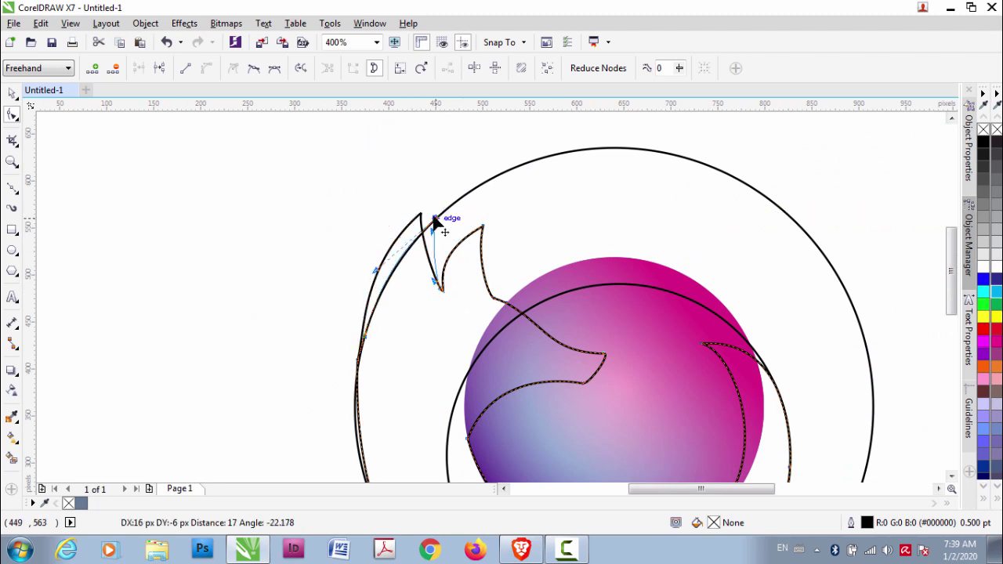
Step: Smooth the tail's long outer arc so it hugs the outer ring, then reselect the curve
scroll(447, 291, "down", 2)
scroll(492, 306, "up", 1)
left_click_drag(475, 358, 470, 329)
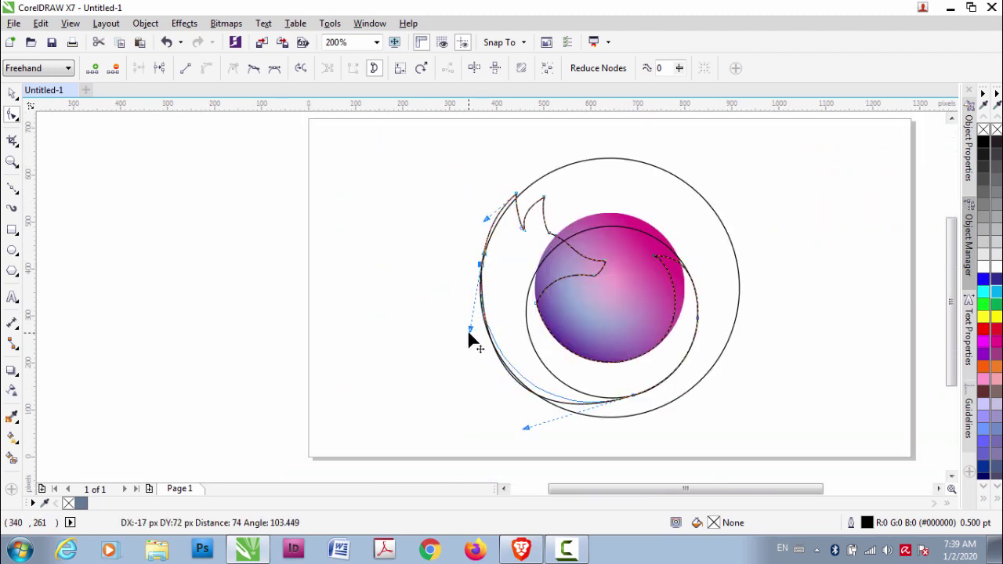
left_click(527, 428)
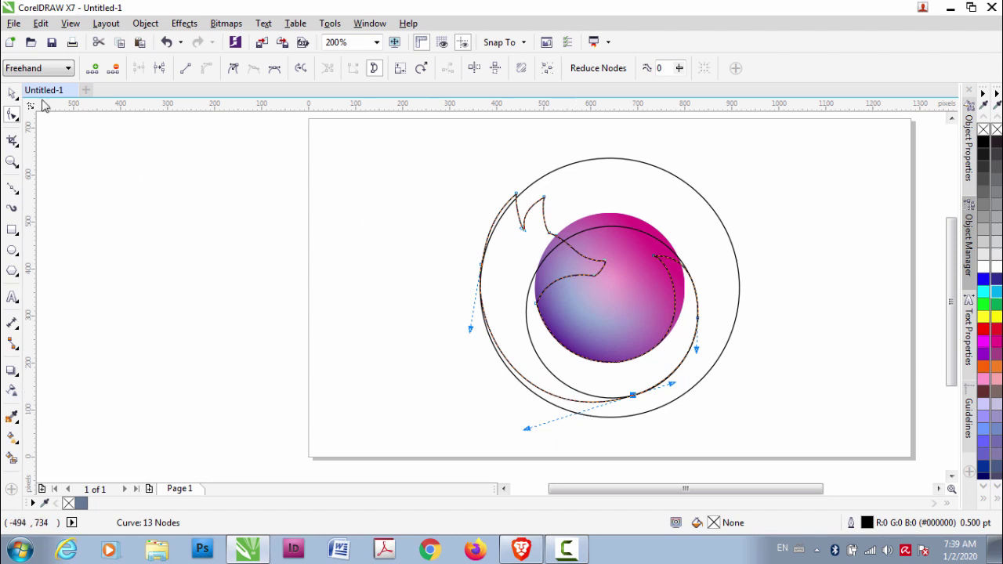
left_click(12, 92)
left_click(636, 193)
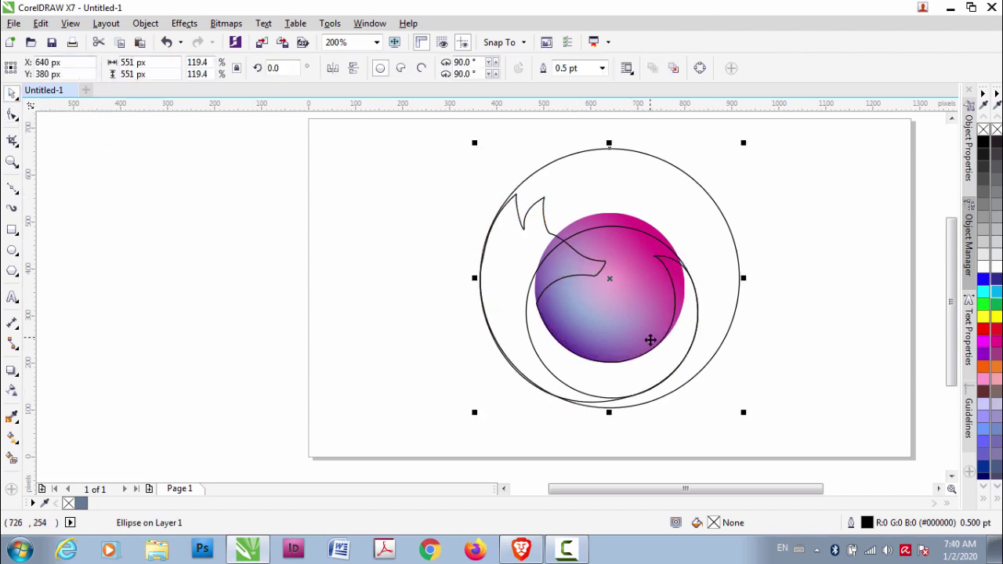
left_click(521, 224)
key("F10")
scroll(499, 259, "up", 1)
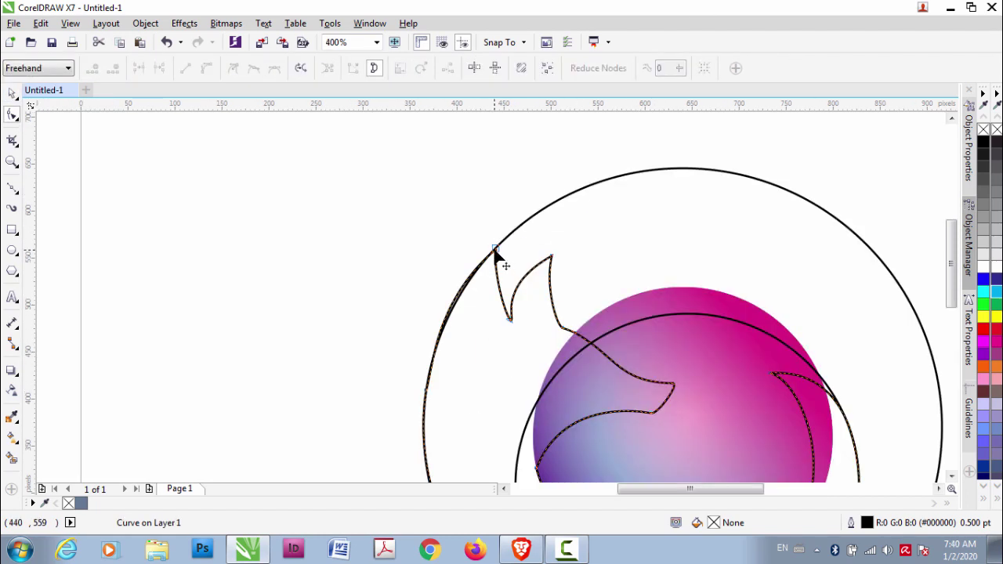
scroll(491, 306, "down", 1)
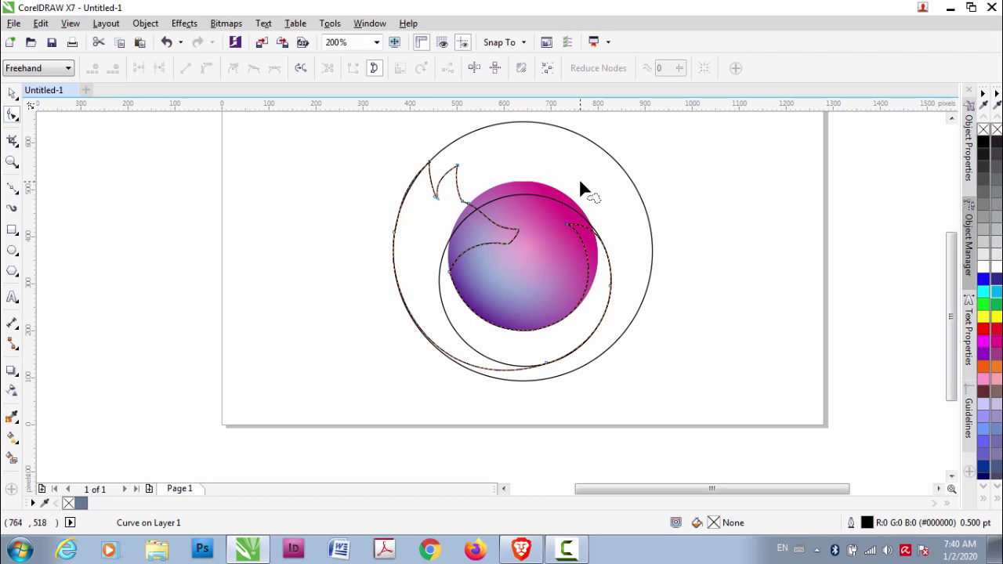
key("space")
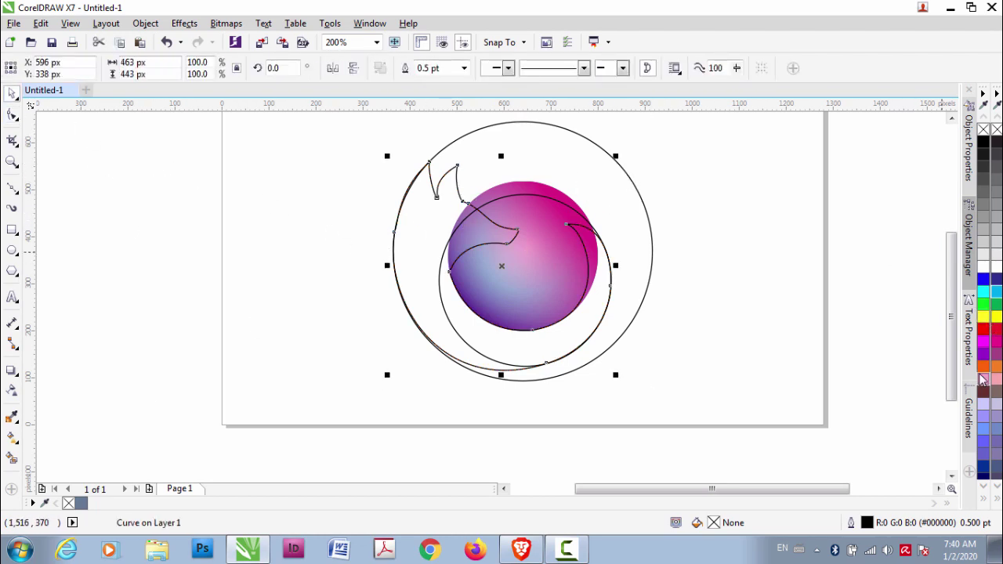
Step: Fill the tail shape orange, remove its black outline, then fill it yellow
left_click_drag(995, 367, 597, 312)
left_click(622, 333)
left_click(622, 333)
left_click(437, 264)
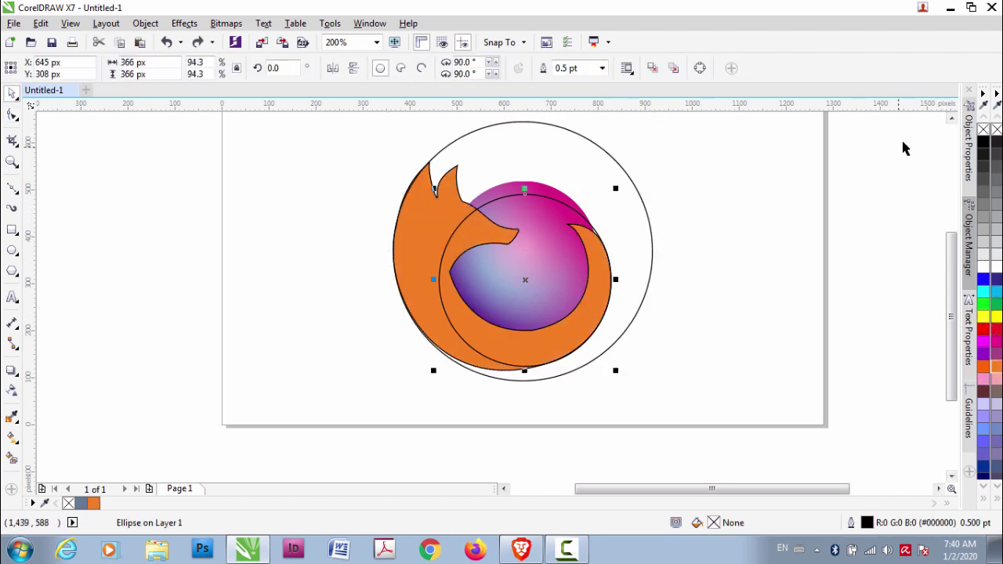
left_click(447, 178)
left_click(841, 224)
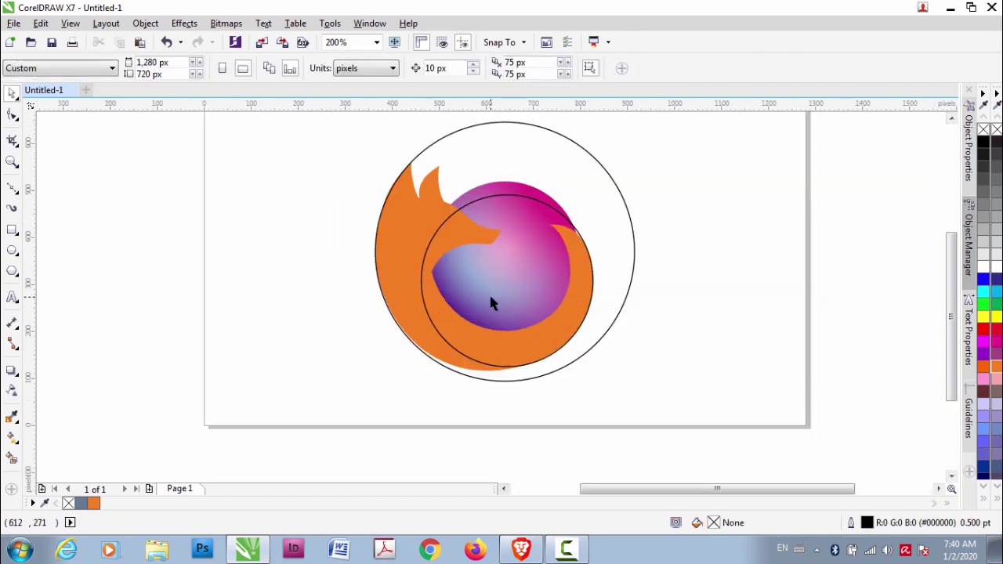
left_click_drag(995, 317, 412, 268)
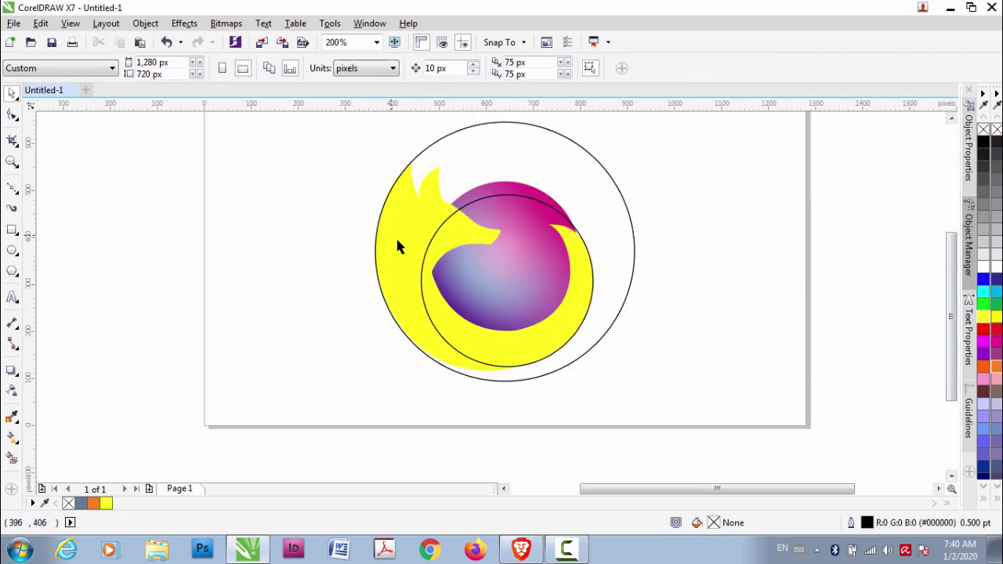
Step: Nudge a fox node down so the yellow shape's edge sits against the globe
scroll(470, 251, "up", 2)
key("F10")
left_click(487, 308)
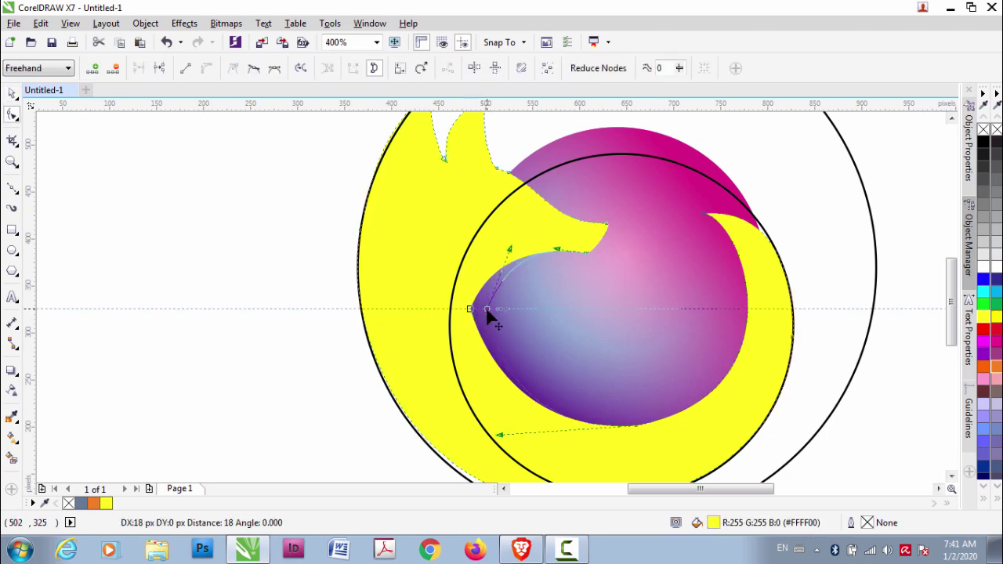
left_click_drag(509, 249, 509, 261)
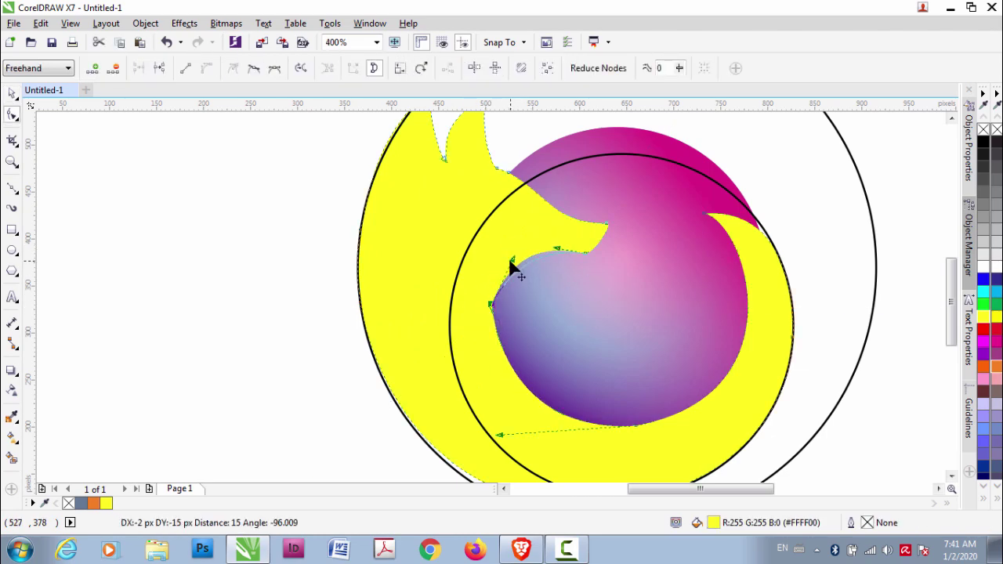
scroll(509, 329, "down", 2)
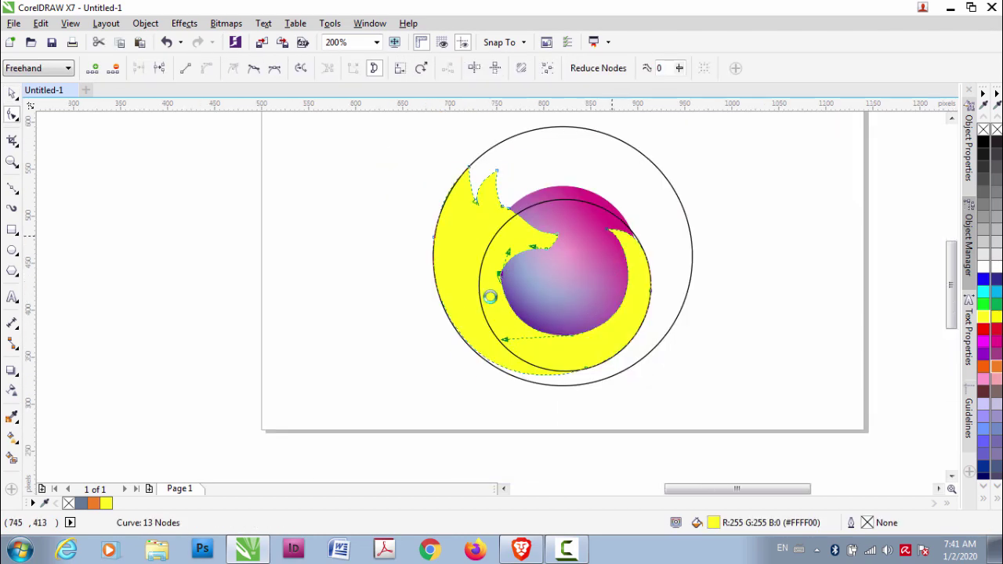
scroll(488, 293, "up", 3)
scroll(448, 275, "down", 3)
key("space")
Step: Delete the inner outline circle and bring up the context menu on the yellow fox shape
left_click(464, 255)
key("Delete")
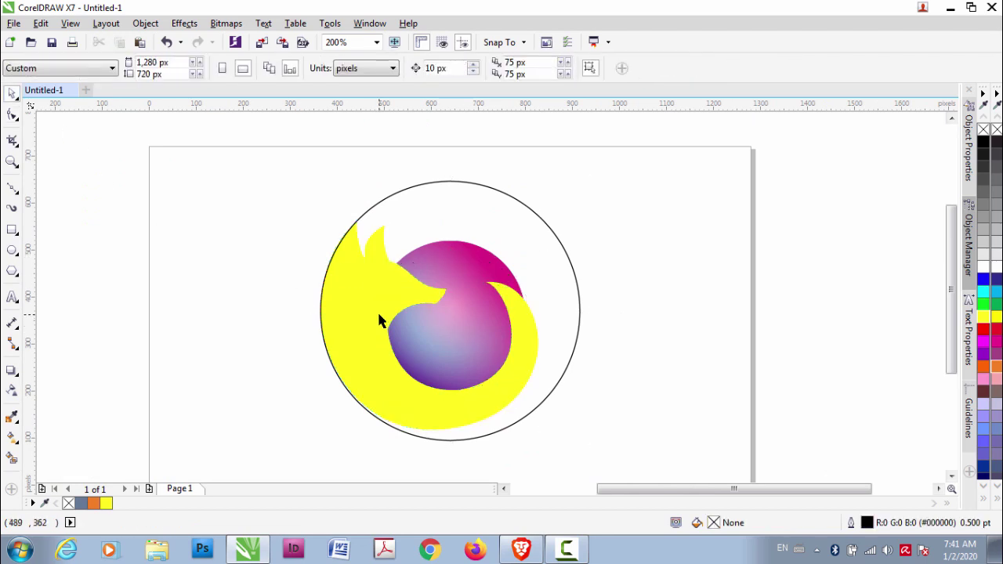
left_click(362, 356)
left_click(371, 267)
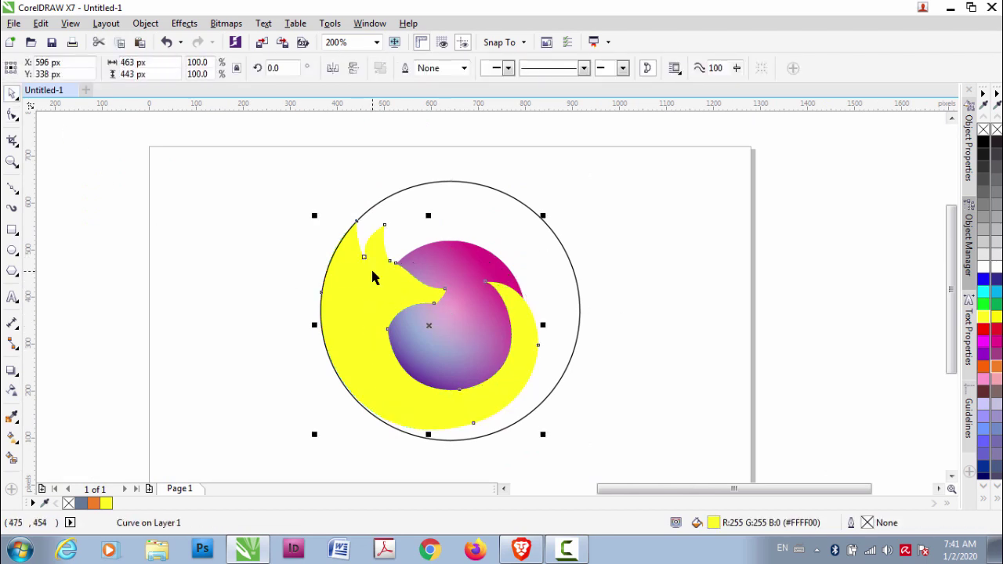
right_click(372, 266)
Step: Apply the copied orange fill to the fox shape
left_click(394, 278)
right_click(258, 262)
left_click(293, 353)
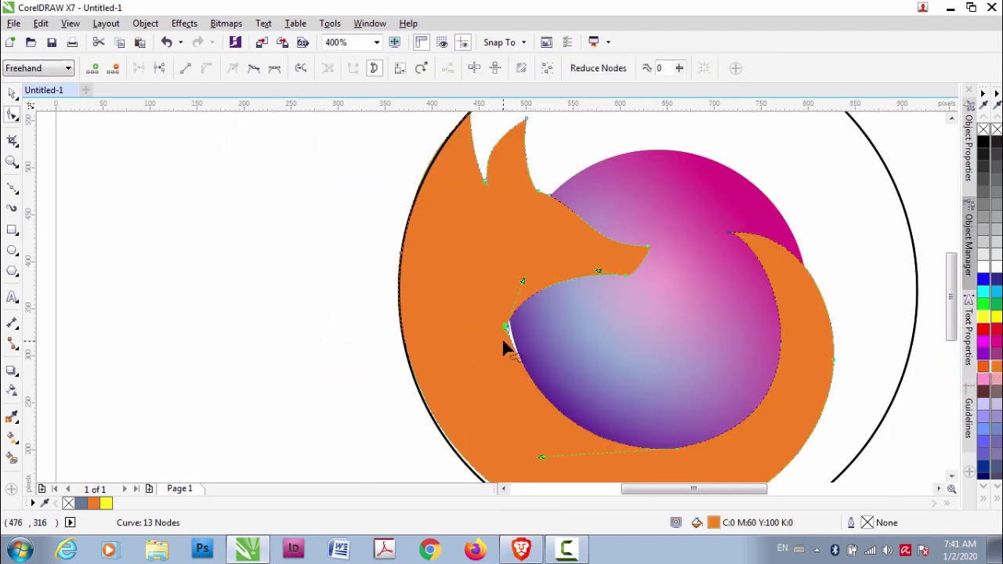
Step: Move the leftover empty circle off the page and delete it
left_click(407, 269)
key("space")
scroll(407, 268, "down", 3)
left_click_drag(528, 289, 720, 293)
key("Delete")
scroll(544, 307, "up", 2)
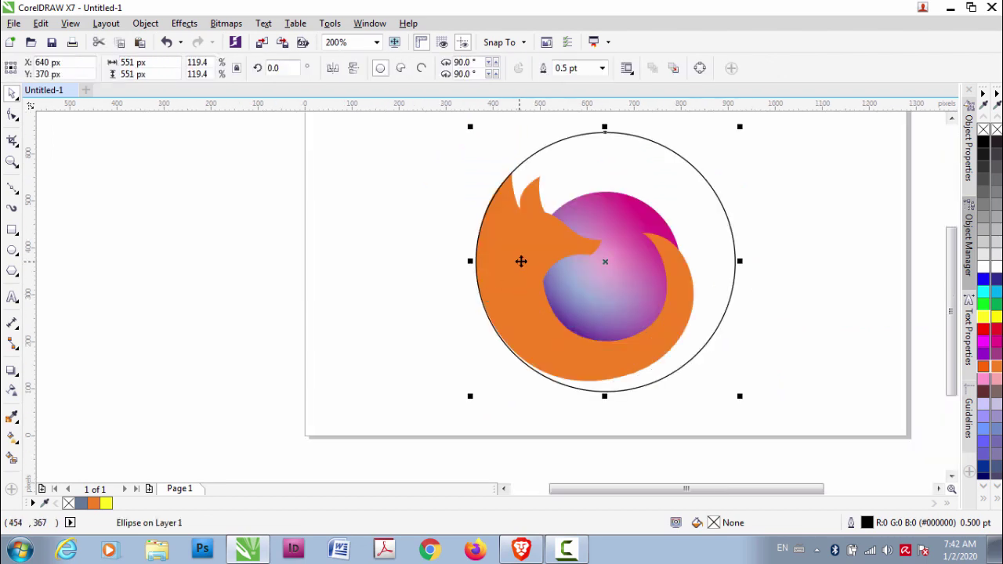
Step: Create a yellow crescent shape between the orange tail and the globe's left side
left_click(519, 260)
left_click(41, 23)
key("Escape")
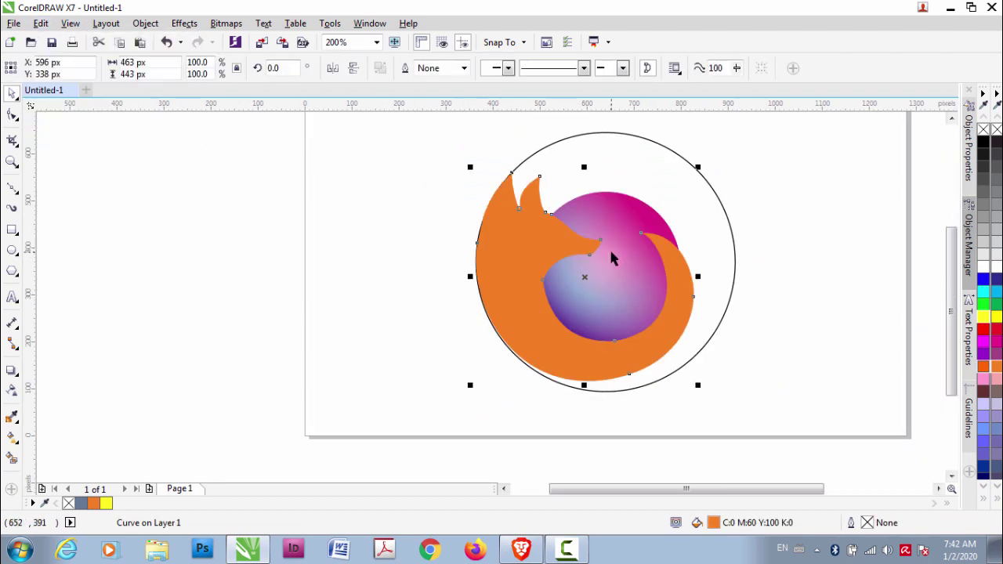
scroll(607, 266, "up", 1)
key("space")
key("space")
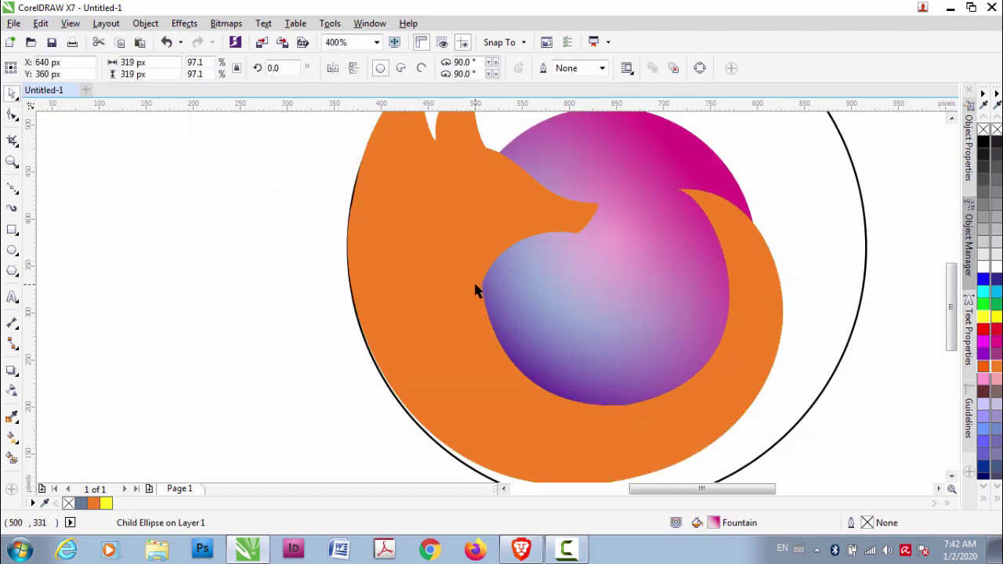
left_click_drag(987, 345, 478, 338)
Step: Fill the new sliver yellow and pull its first nodes to widen it along the bottom
left_click(984, 316)
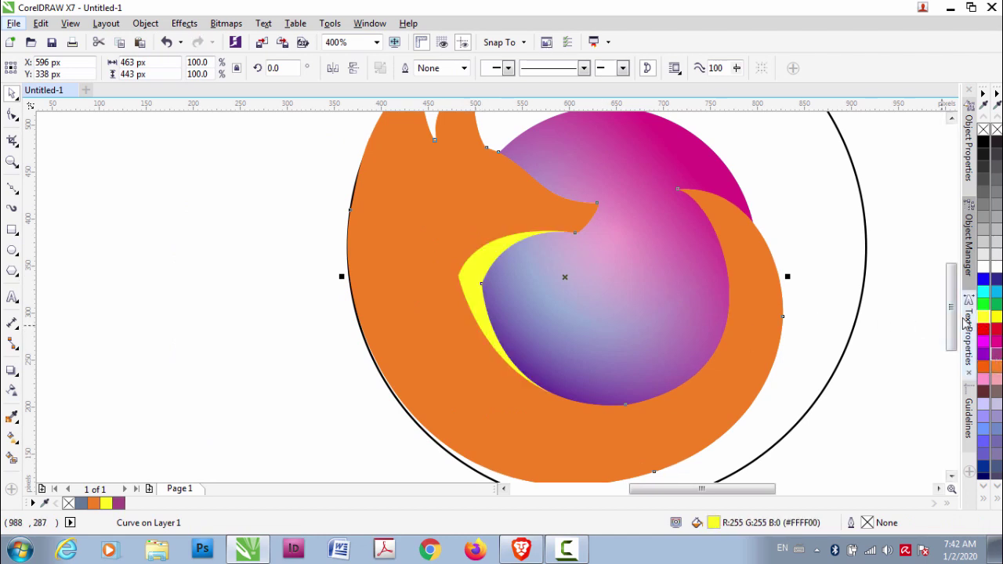
key("space")
left_click(443, 294)
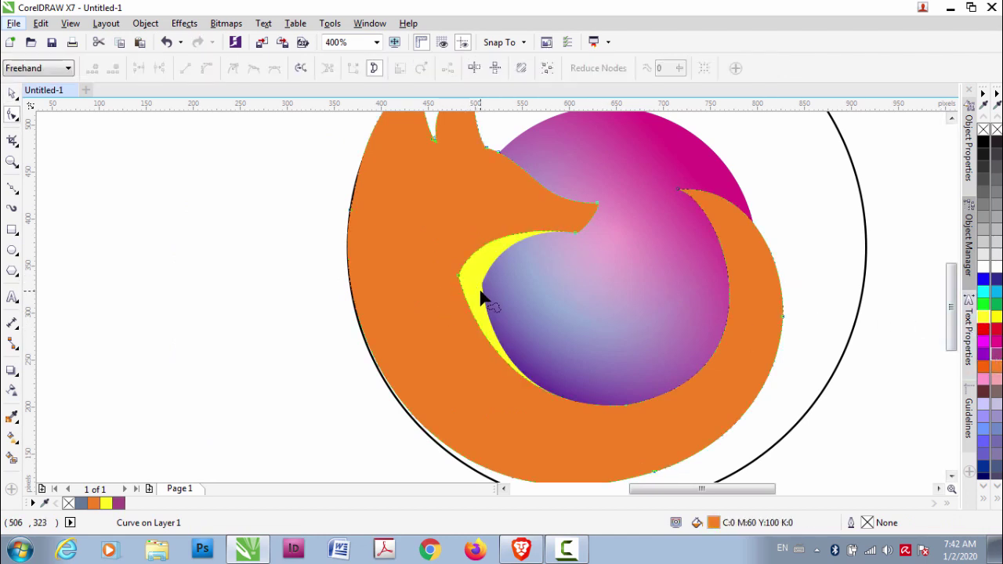
left_click(487, 287)
key("space")
key("space")
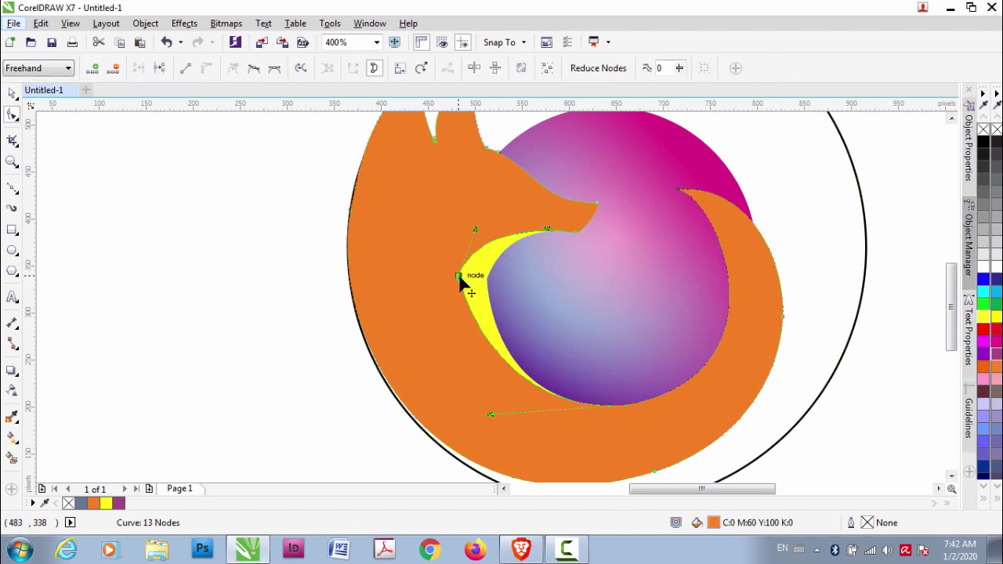
left_click_drag(460, 278, 462, 269)
mouse_move(477, 387)
left_mouse_down()
mouse_move(476, 306)
mouse_move(487, 305)
left_mouse_up()
scroll(464, 282, "up", 1)
left_click(494, 260)
Step: Pull the yellow tip out into a wide point and reshape the curve near it
scroll(487, 304, "down", 1)
scroll(487, 191, "up", 1)
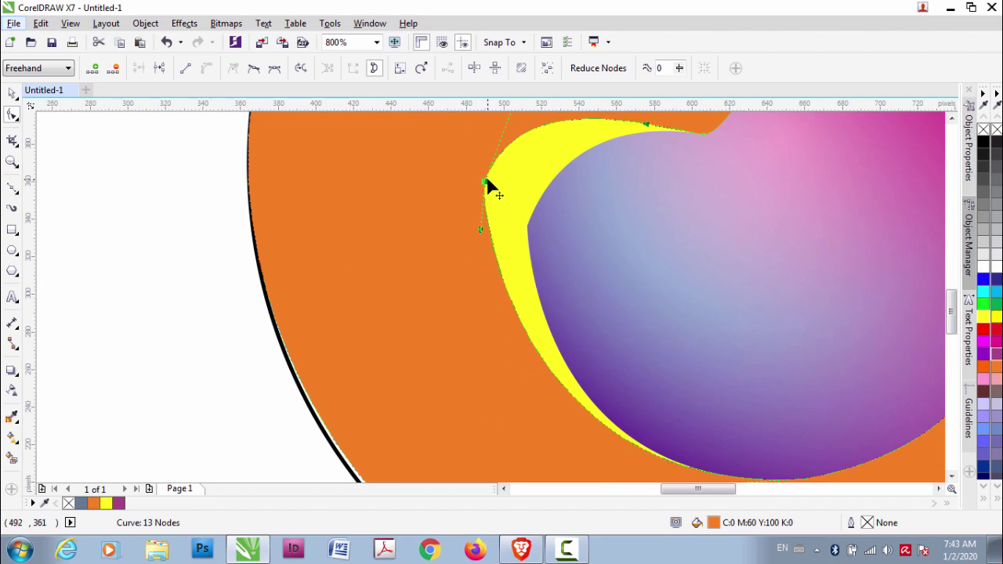
scroll(490, 190, "down", 1)
scroll(487, 291, "up", 1)
scroll(488, 291, "up", 1)
left_click_drag(380, 316, 313, 246)
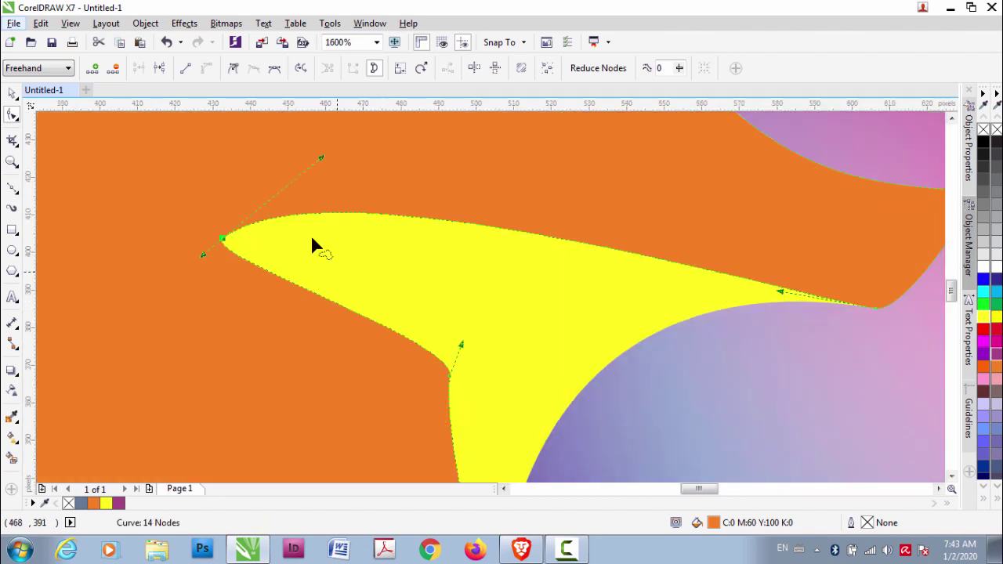
left_click_drag(457, 371, 320, 358)
left_click(222, 236)
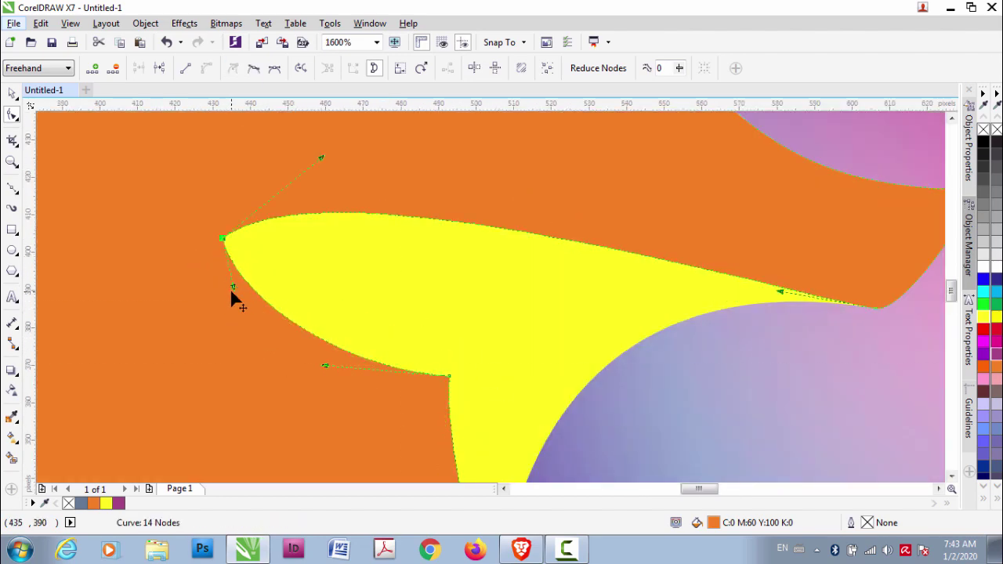
scroll(657, 376, "down", 1)
left_click_drag(495, 252, 529, 246)
Step: Add and remove nodes on the yellow edges, sharpening the point where orange meets yellow
double_click(662, 310)
left_click_drag(619, 301, 656, 332)
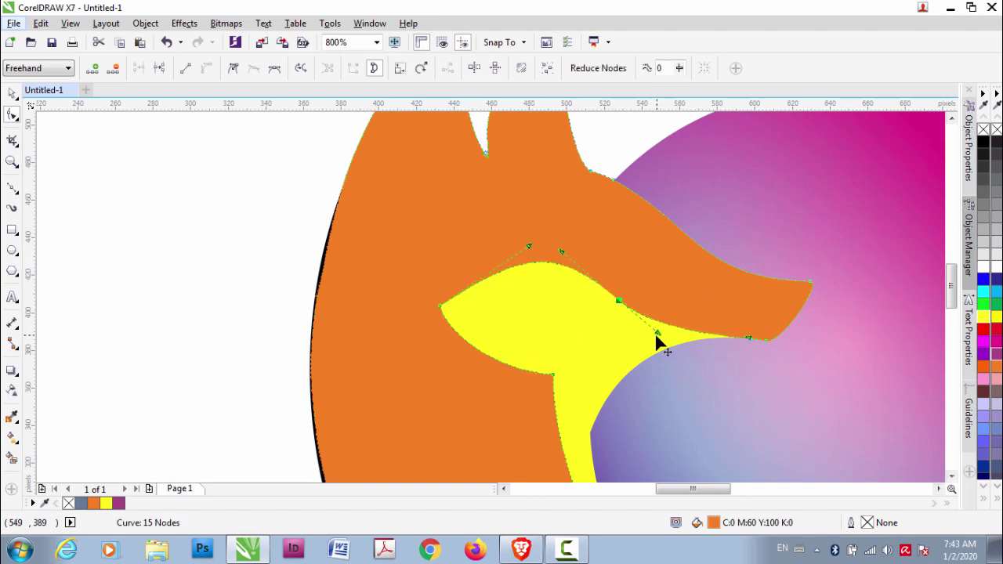
double_click(749, 339)
mouse_move(733, 354)
left_mouse_down()
mouse_move(728, 368)
mouse_move(712, 322)
left_mouse_up()
scroll(727, 329, "up", 2)
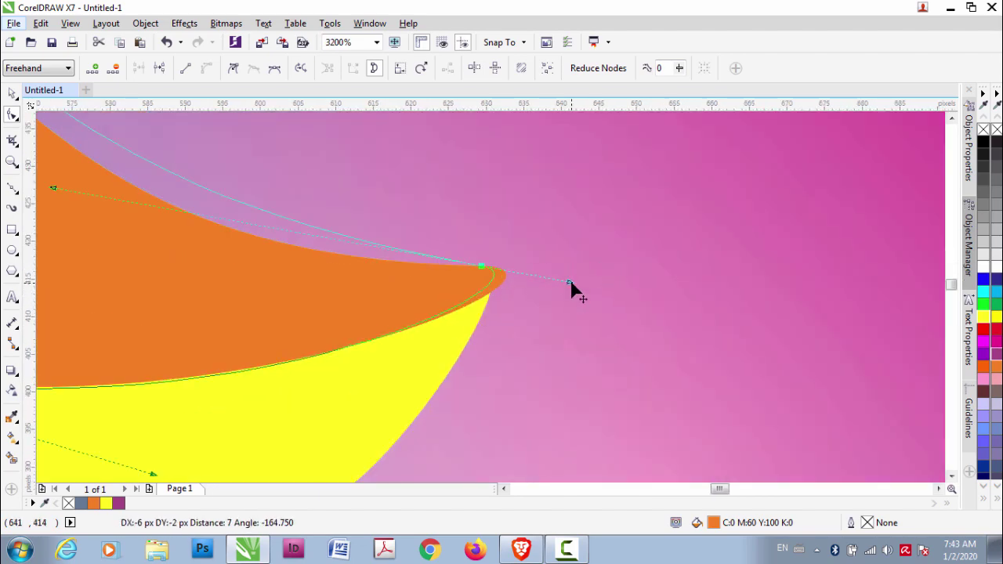
left_click_drag(569, 279, 616, 271)
left_click_drag(489, 274, 519, 306)
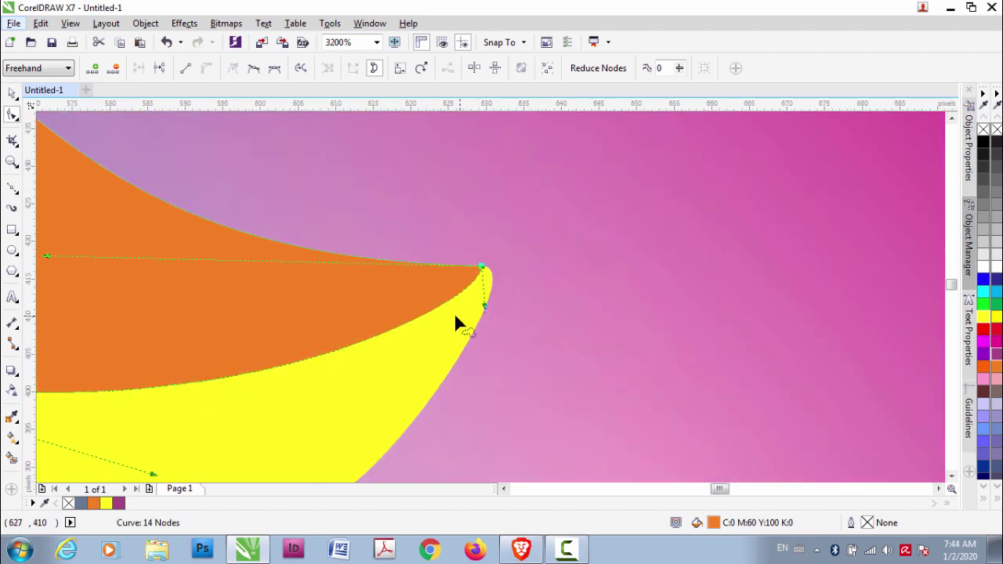
scroll(454, 323, "down", 2)
Step: Adjust the yellow shape's left and lower-left nodes and smooth its upper edge
left_click_drag(346, 303, 332, 295)
left_click_drag(240, 234, 251, 233)
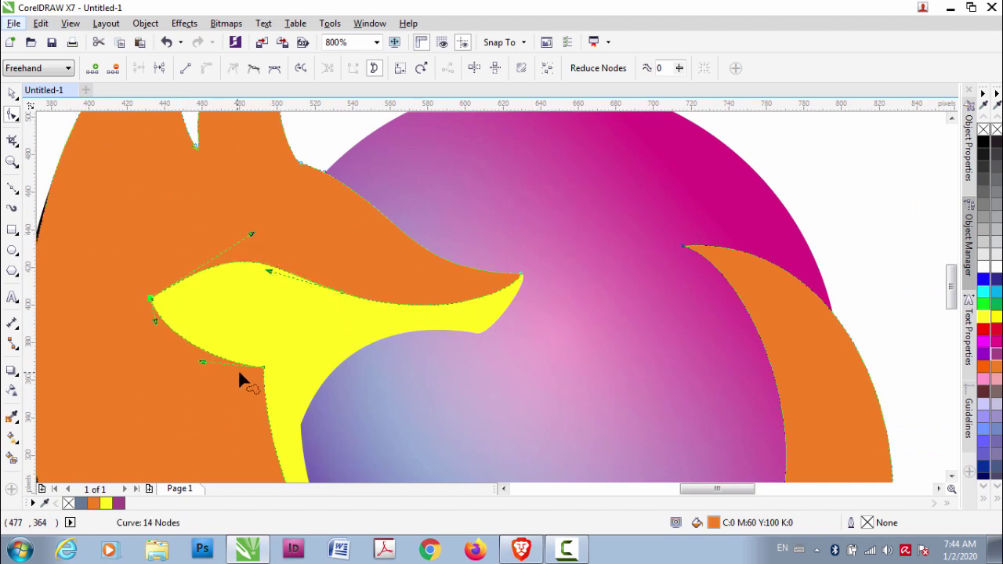
left_click_drag(263, 367, 259, 362)
left_click_drag(196, 359, 189, 362)
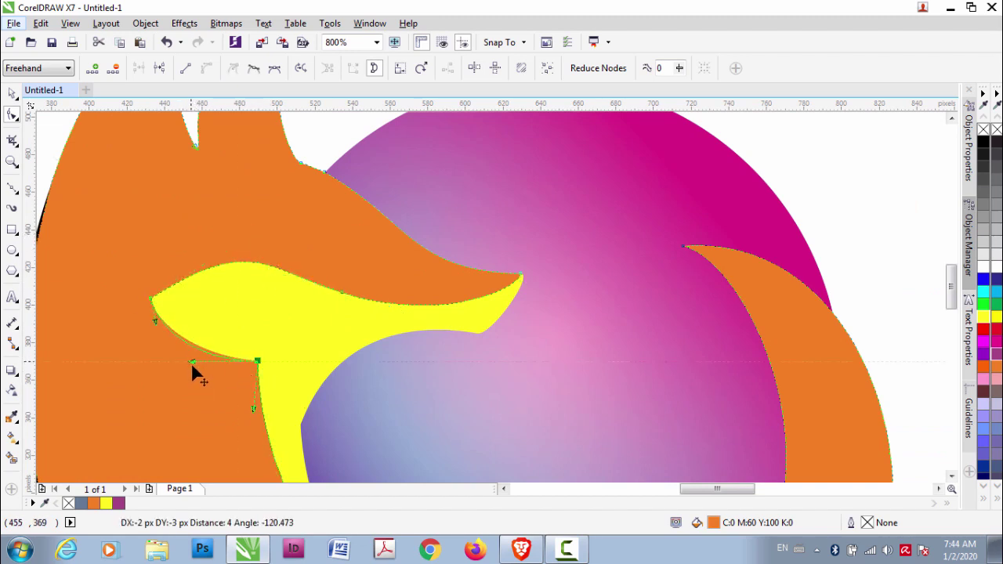
left_click_drag(151, 301, 142, 299)
left_click_drag(242, 233, 222, 235)
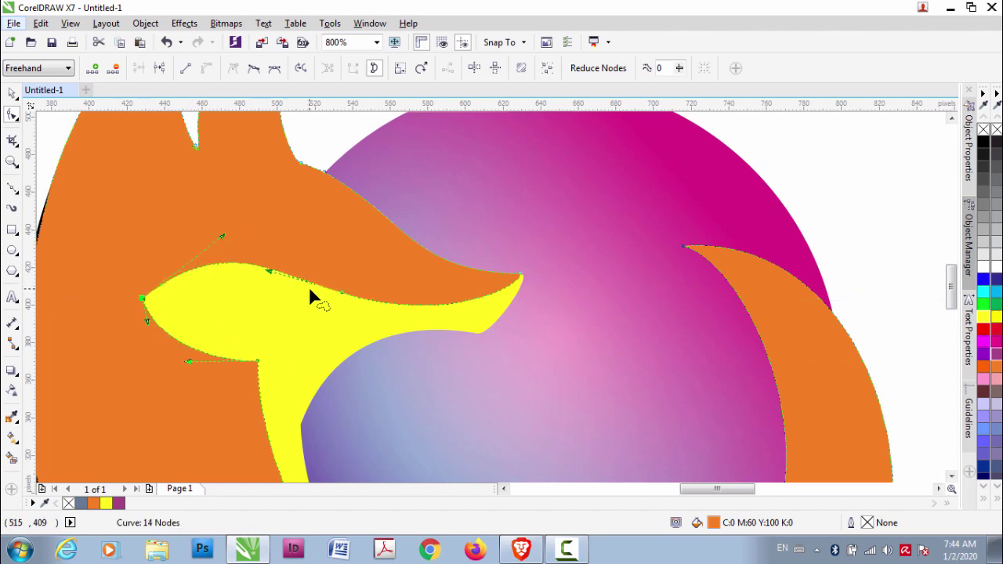
left_click_drag(345, 299, 454, 329)
scroll(489, 314, "down", 2)
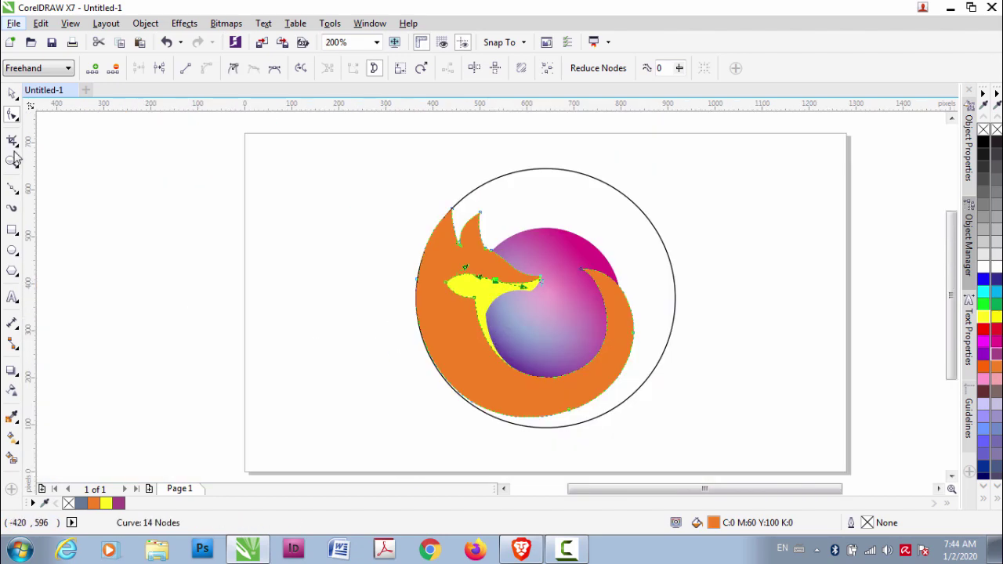
Step: Bend the orange tail's bottom edge and add a new node along it
key("space")
key("space")
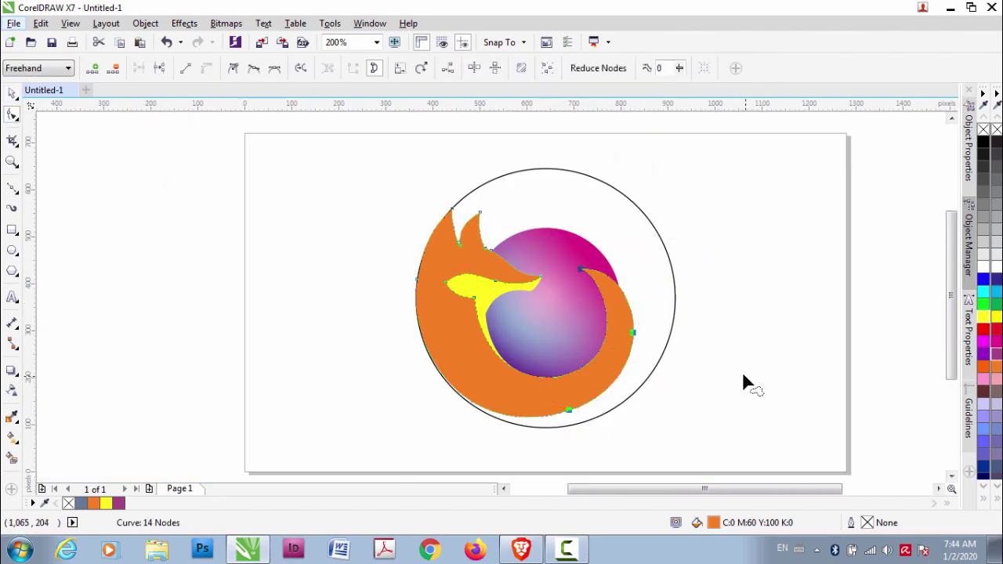
left_click_drag(583, 272, 610, 282)
scroll(596, 419, "up", 1)
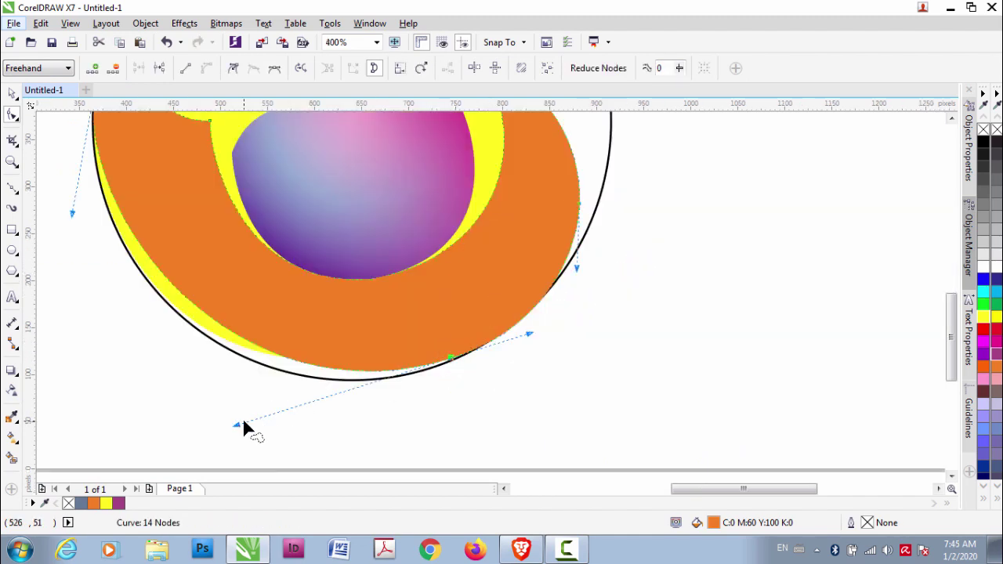
mouse_move(243, 421)
left_mouse_down()
mouse_move(193, 444)
mouse_move(202, 443)
left_mouse_up()
mouse_move(186, 438)
left_mouse_down()
mouse_move(320, 353)
mouse_move(325, 231)
left_mouse_up()
double_click(323, 231)
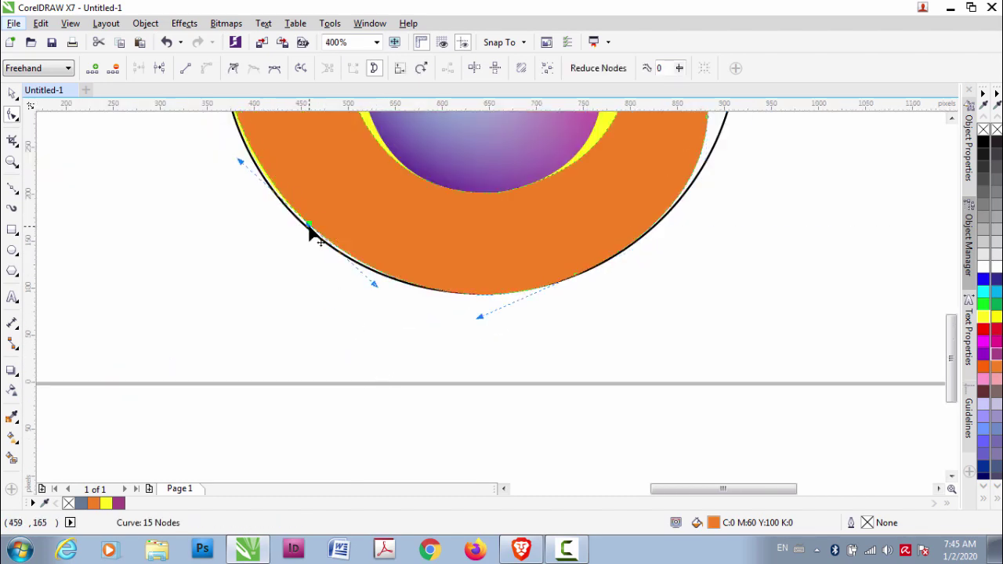
scroll(311, 231, "up", 2)
left_click_drag(616, 407, 611, 411)
scroll(674, 430, "down", 2)
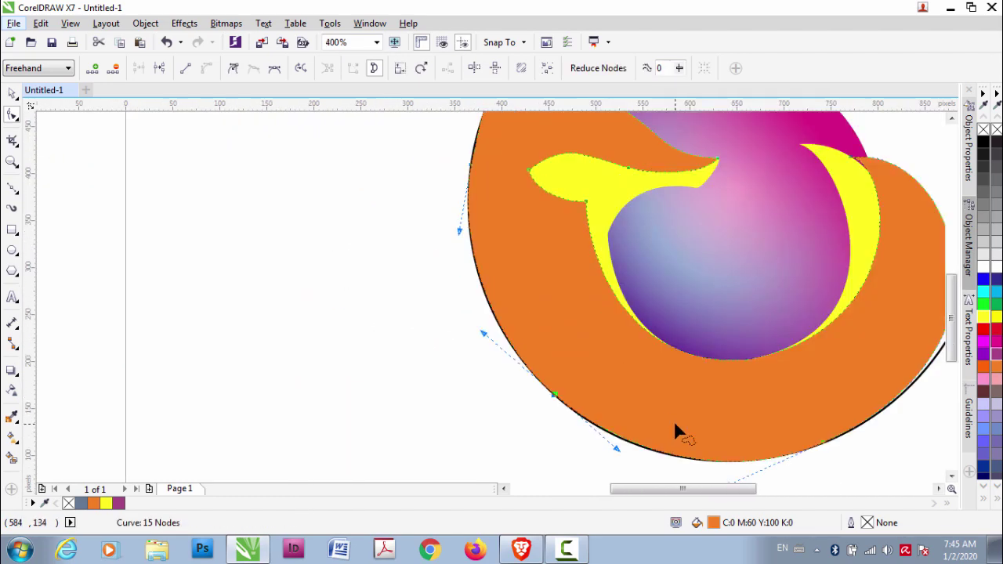
Step: Fit the orange bottom edge to the circle and extend the tail tip to the ring's right edge
left_click(486, 333)
left_click_drag(423, 330, 428, 356)
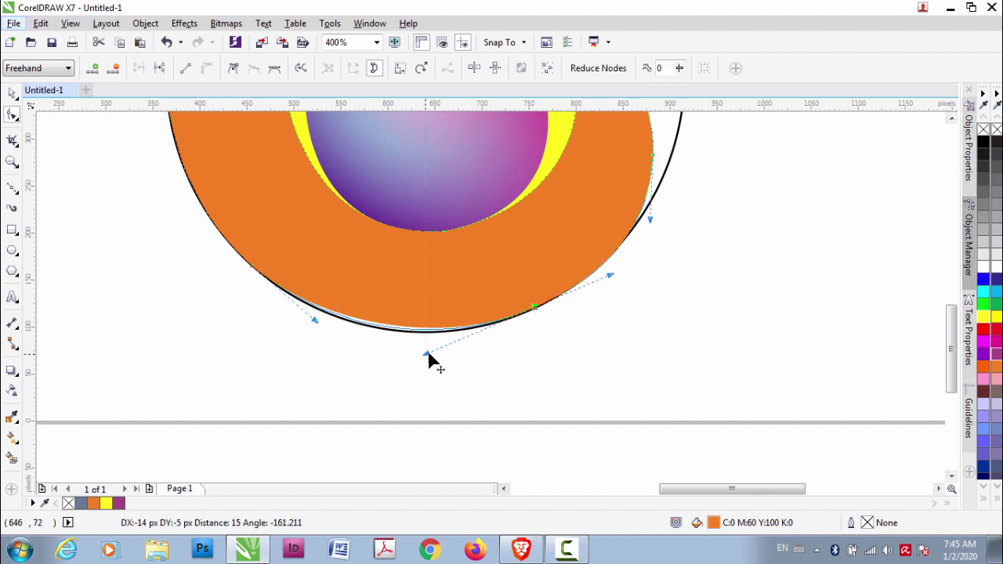
scroll(492, 274, "down", 1)
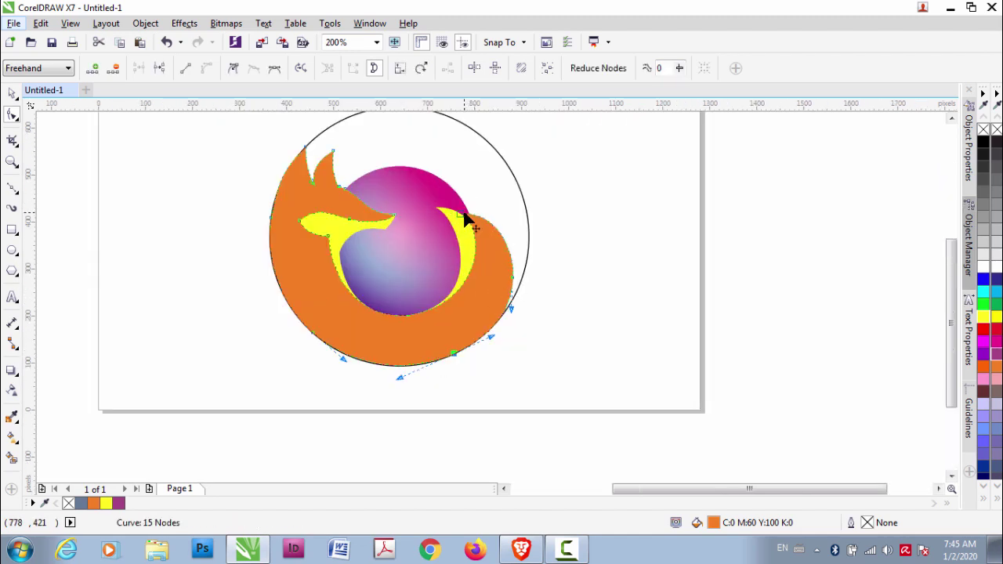
left_click_drag(468, 223, 513, 208)
scroll(469, 345, "up", 1)
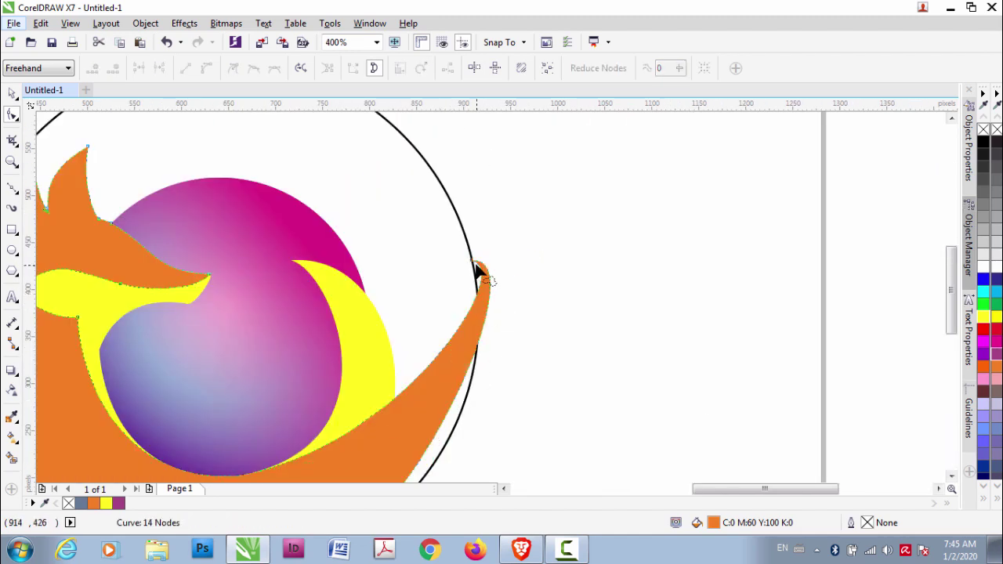
left_click_drag(477, 273, 510, 369)
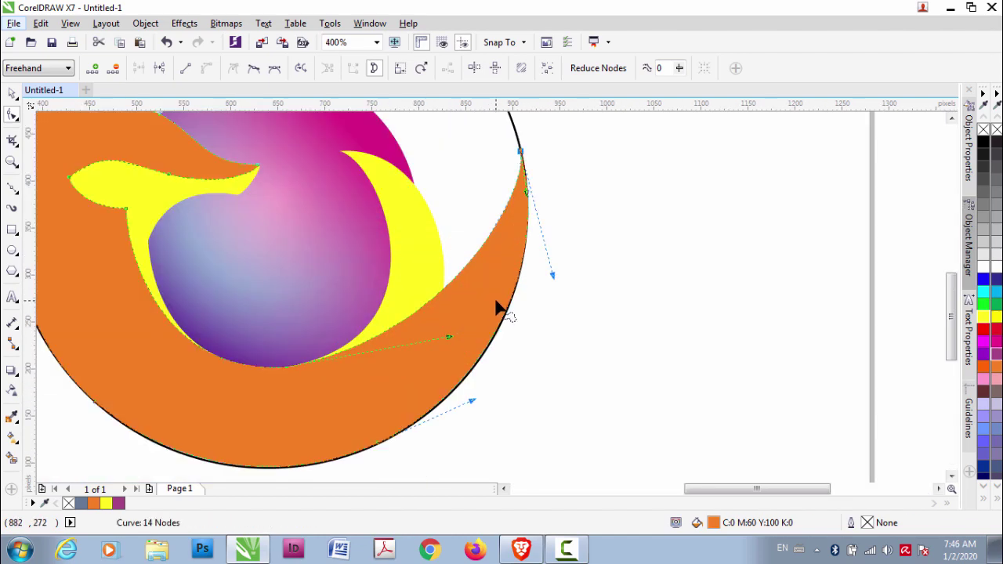
left_click_drag(447, 337, 456, 367)
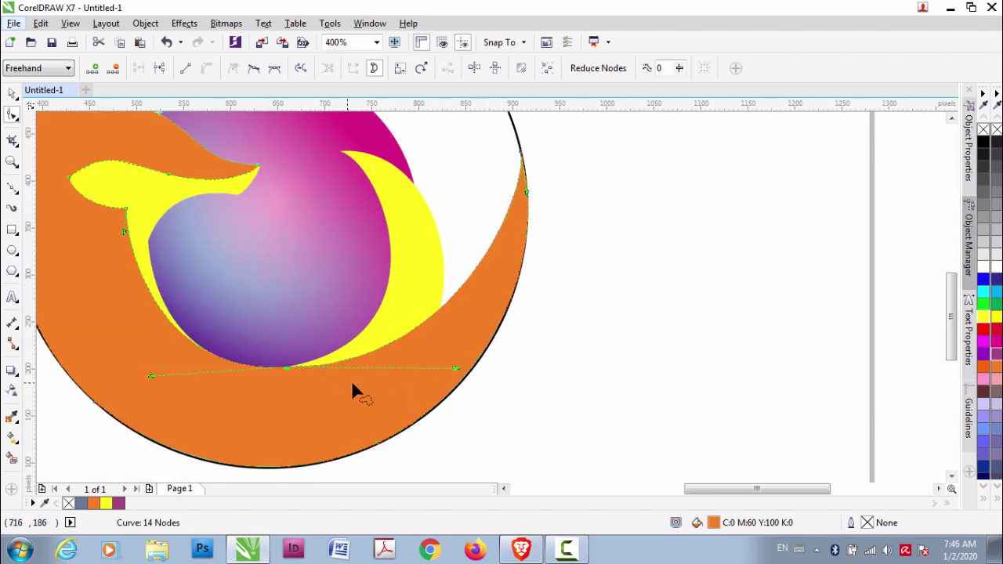
scroll(259, 325, "up", 1)
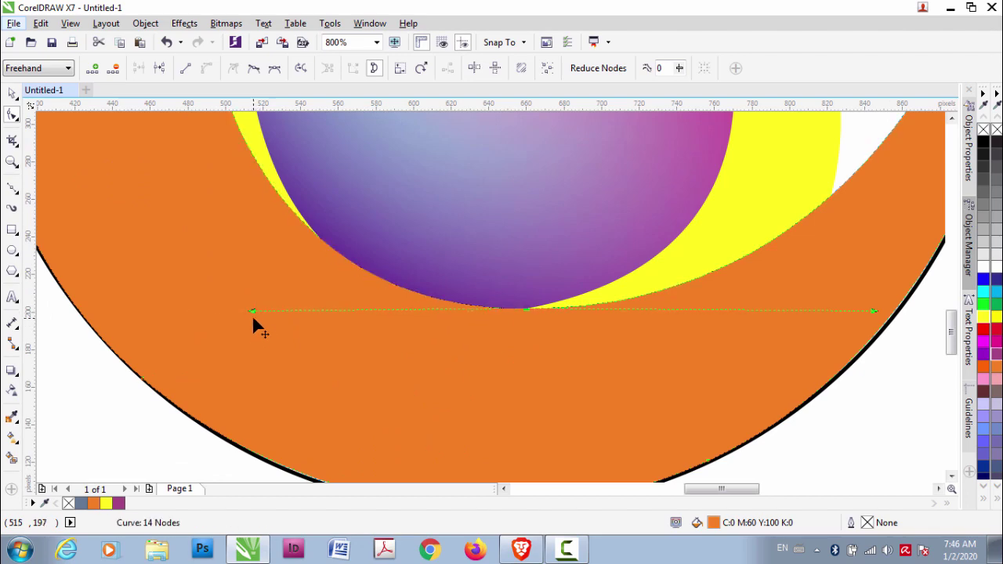
scroll(541, 287, "down", 1)
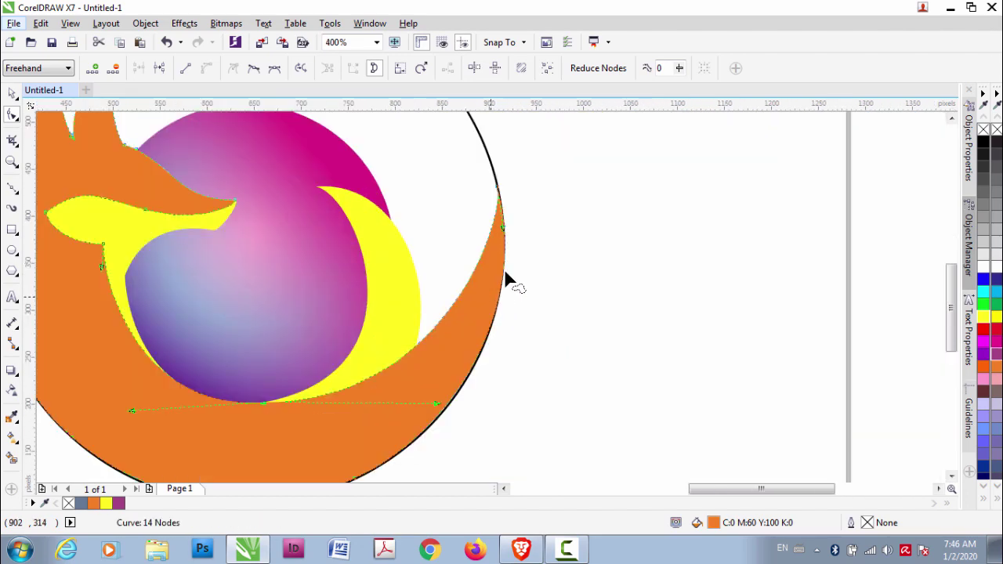
scroll(510, 280, "down", 1)
left_click(12, 93)
Step: Move the circle outline off the page to the right and give the yellow crescent a fountain fill
left_click(457, 174)
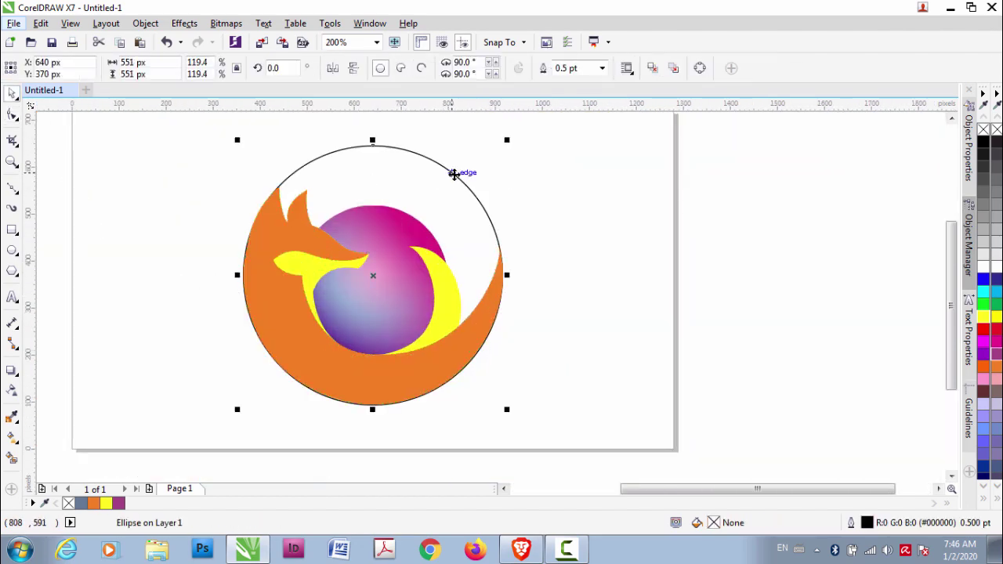
left_click_drag(456, 174, 857, 195)
left_click(485, 278)
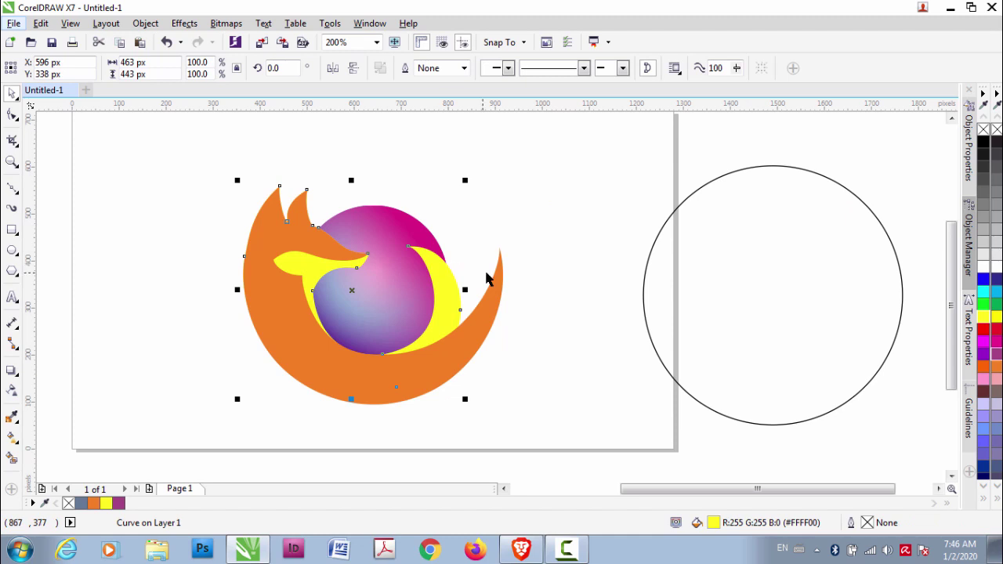
left_click(12, 438)
left_click(51, 67)
Step: Run the gradient vertically down the crescent and set its end colour to orange
mouse_move(380, 274)
left_mouse_down()
mouse_move(459, 290)
mouse_move(380, 409)
left_mouse_up()
left_click_drag(380, 274, 379, 306)
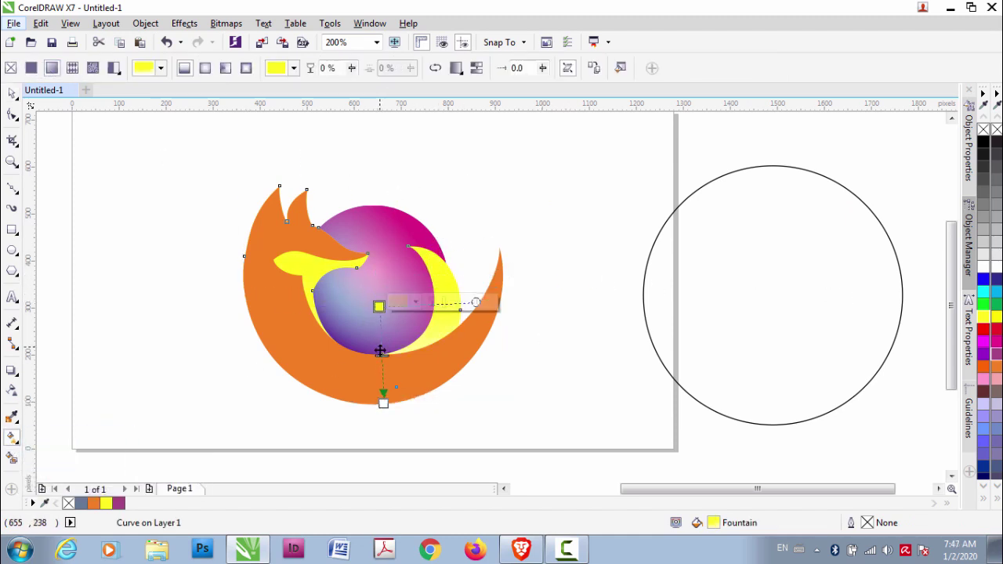
left_click(382, 401)
left_click(404, 399)
left_click(475, 287)
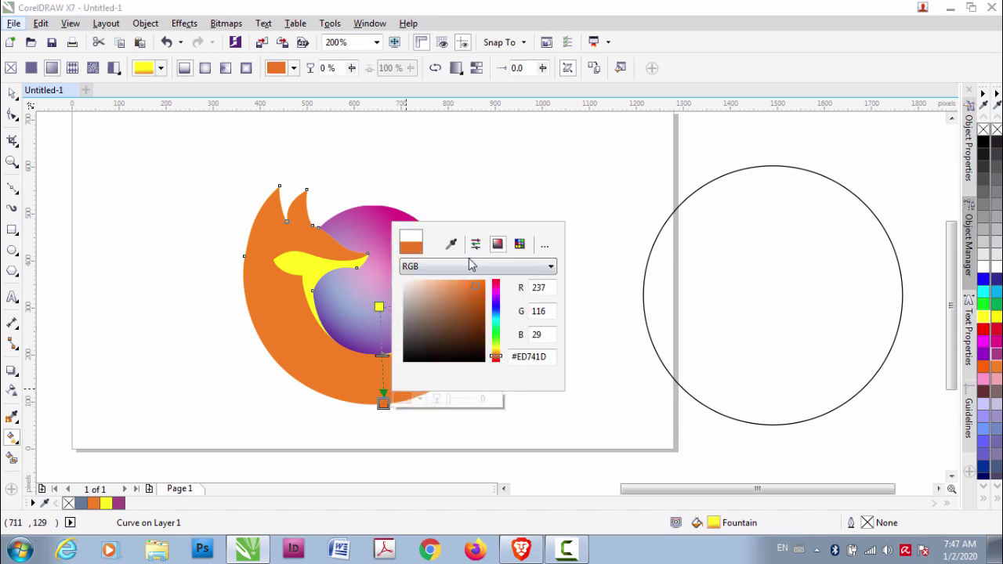
left_click(495, 354)
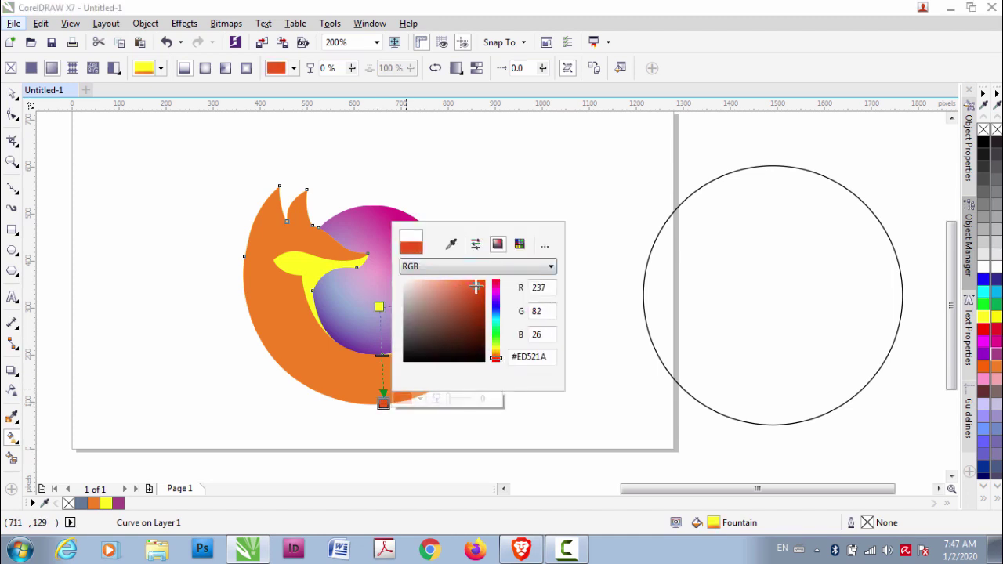
left_click(495, 353)
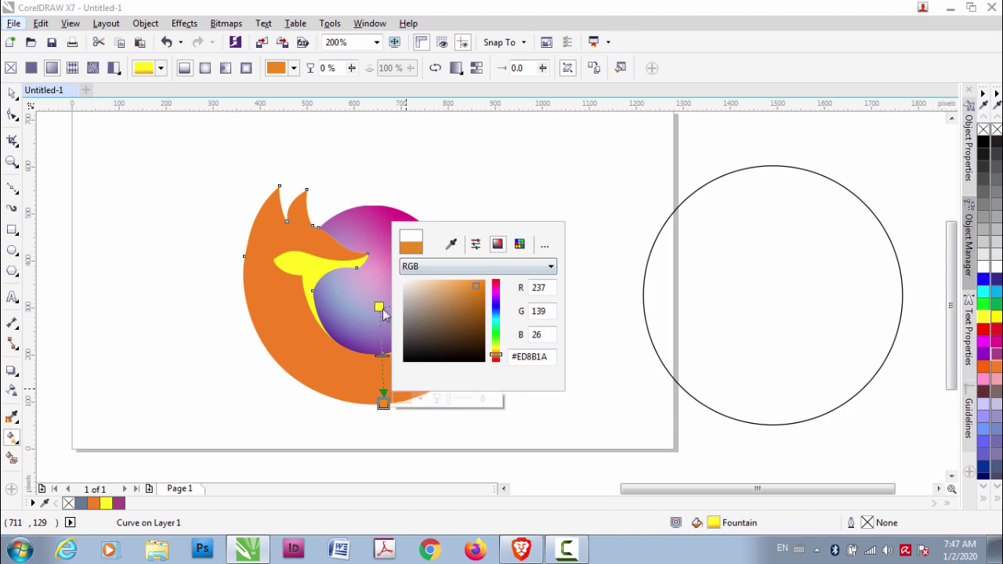
left_click_drag(382, 402, 383, 372)
left_click_drag(379, 306, 379, 288)
left_click(379, 368)
Step: Recolour the gradient end a strong red-orange and pull it up to the globe's lower edge
left_click(417, 365)
left_click(468, 262)
left_click(290, 358)
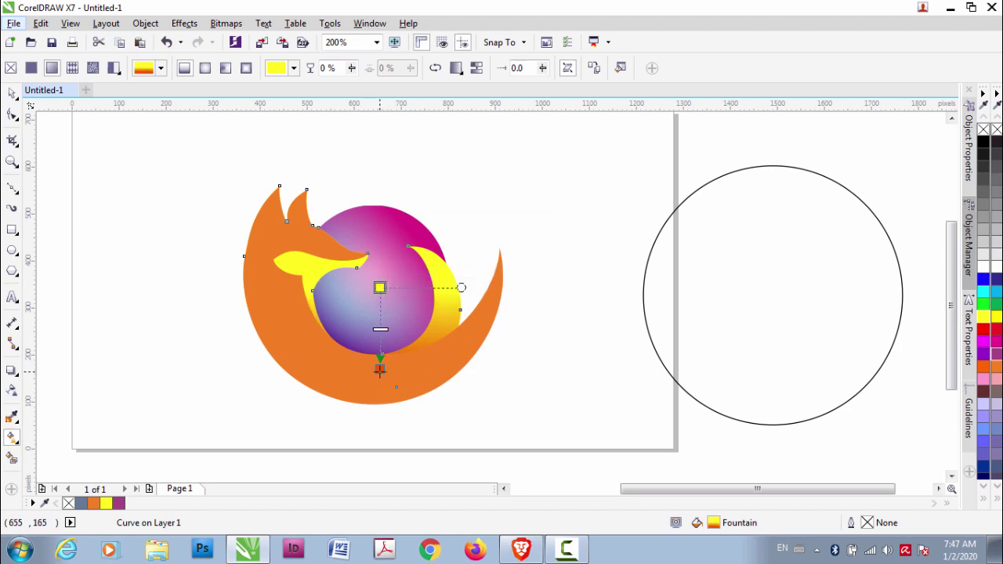
left_click(416, 365)
left_click(492, 327)
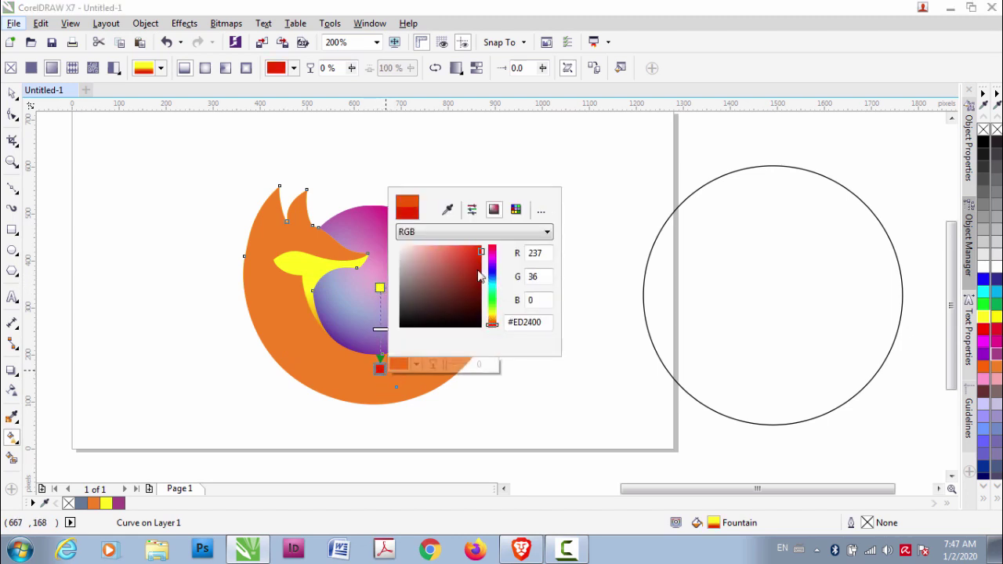
left_click_drag(473, 250, 454, 311)
left_click(380, 367)
left_click_drag(379, 367, 385, 354)
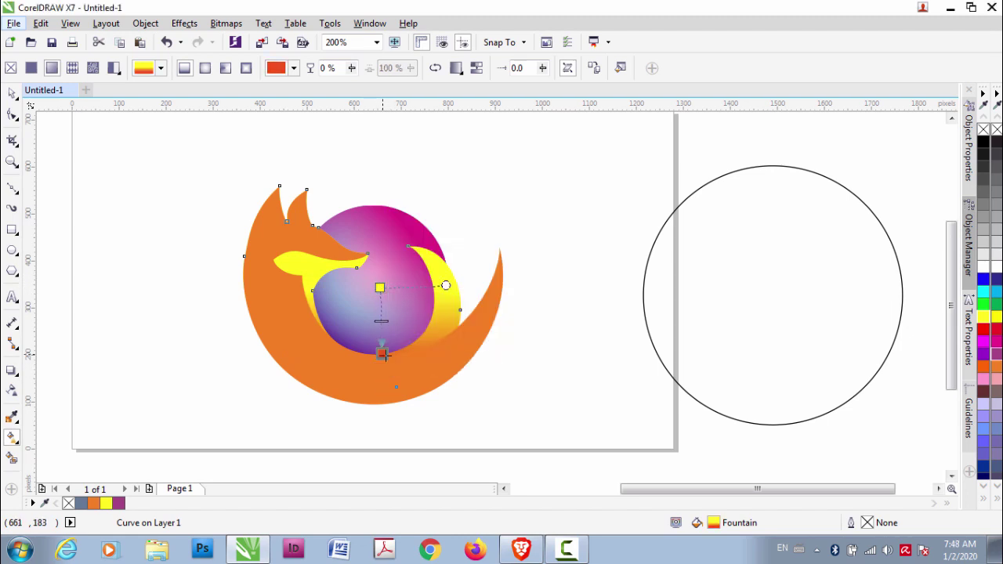
Step: Apply a linear fountain fill to the orange tail with a red-orange start colour
key("space")
left_click(280, 324)
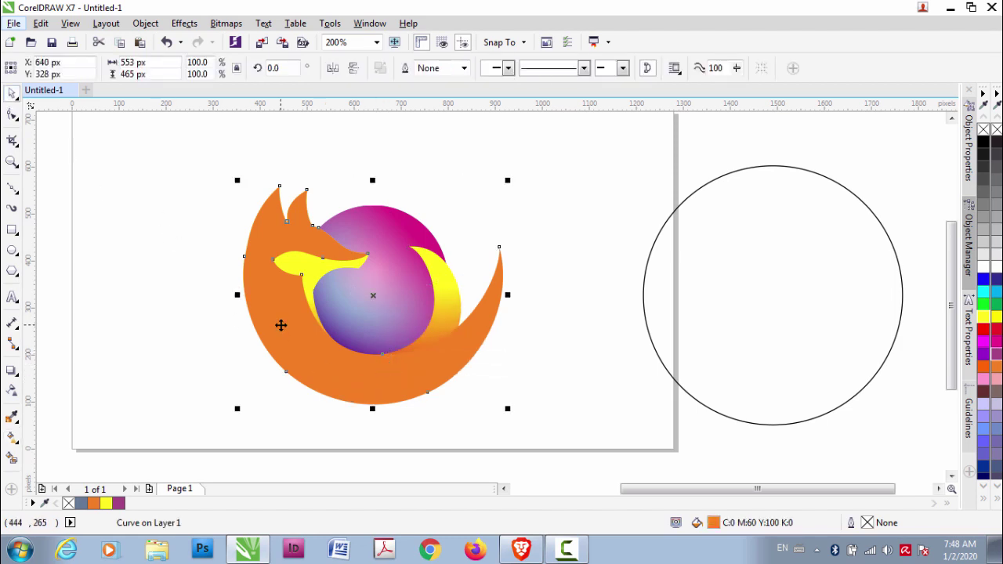
left_click(12, 437)
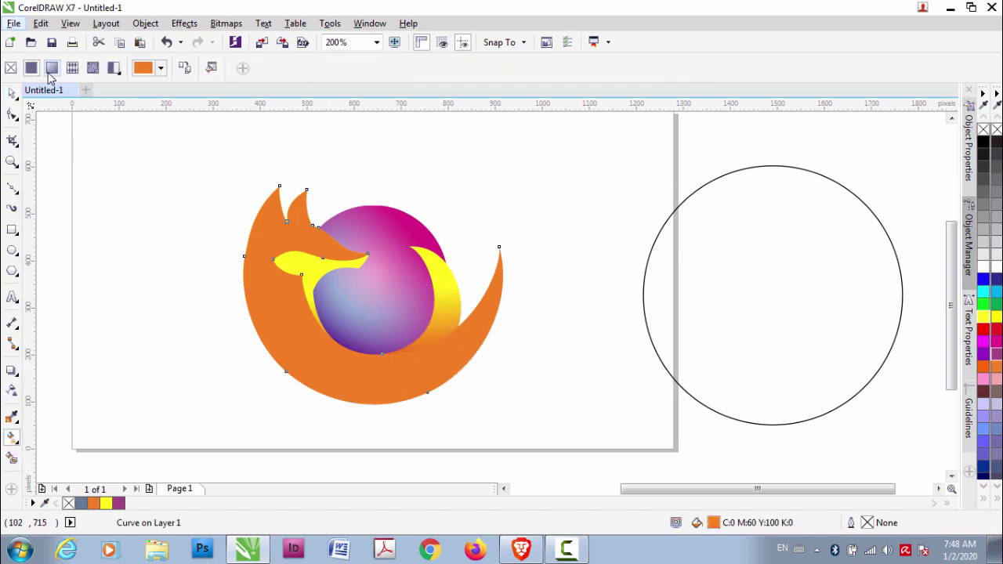
mouse_move(371, 412)
left_mouse_down()
mouse_move(500, 293)
mouse_move(414, 299)
left_mouse_up()
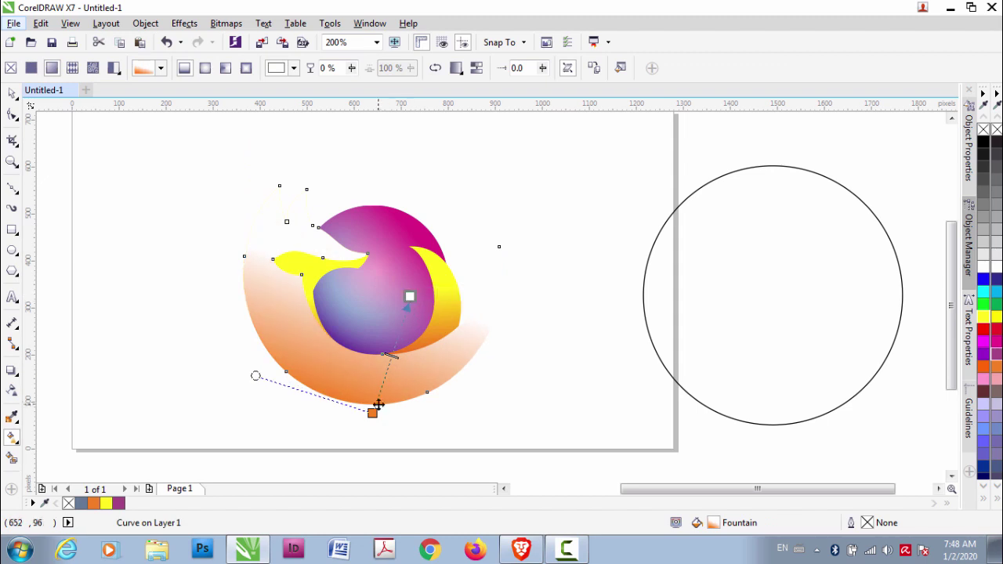
left_click_drag(372, 412, 383, 386)
left_click(420, 383)
mouse_move(496, 337)
left_mouse_down()
mouse_move(503, 350)
mouse_move(502, 340)
left_mouse_up()
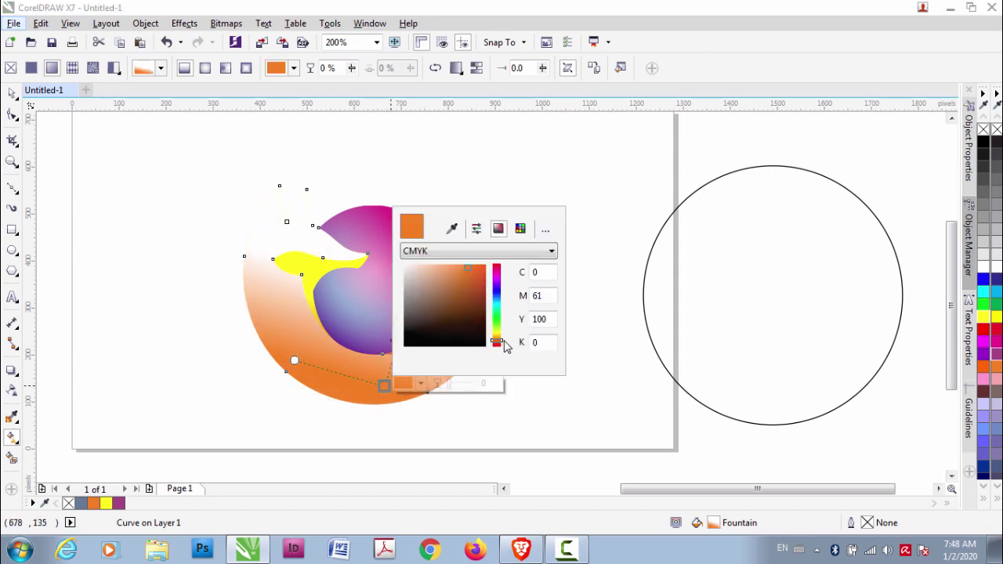
left_click(495, 343)
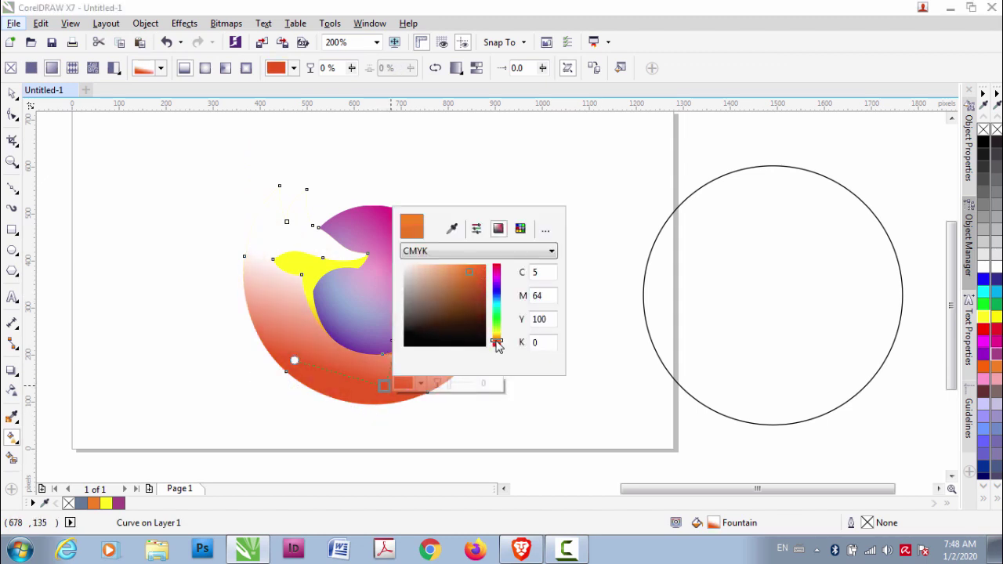
Step: Set the gradient end to pure yellow, angle it so yellow sits on top, and redden the start
left_click(409, 296)
left_click(446, 293)
left_click_drag(522, 438, 522, 431)
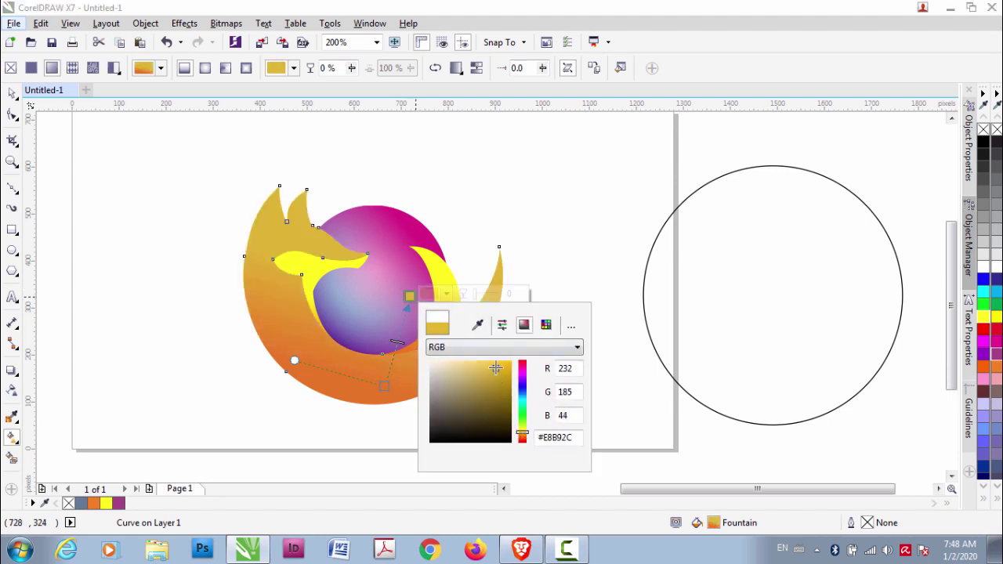
left_click(495, 367)
left_click(477, 324)
left_click(983, 316)
left_click(413, 329)
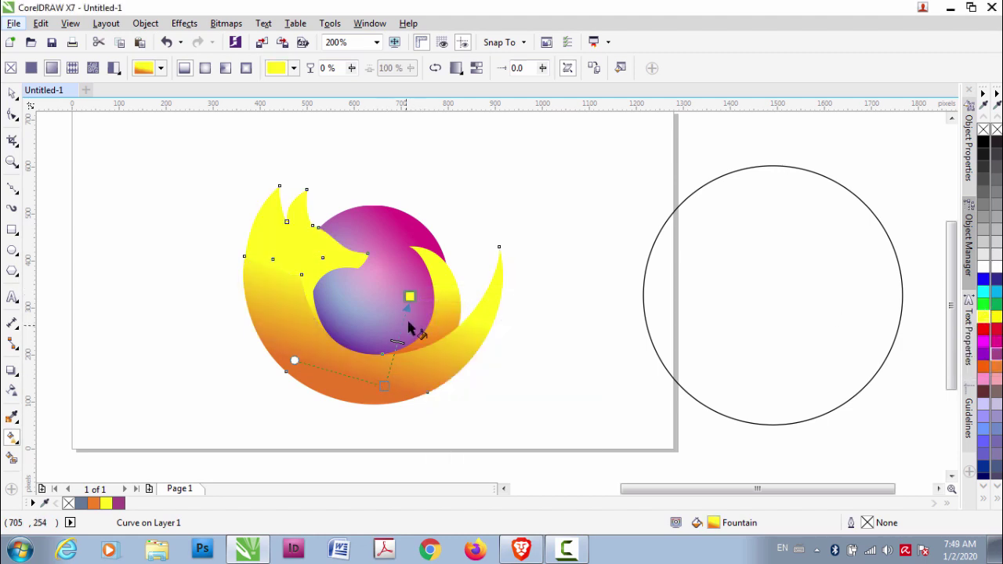
left_click_drag(409, 296, 436, 283)
left_click(275, 67)
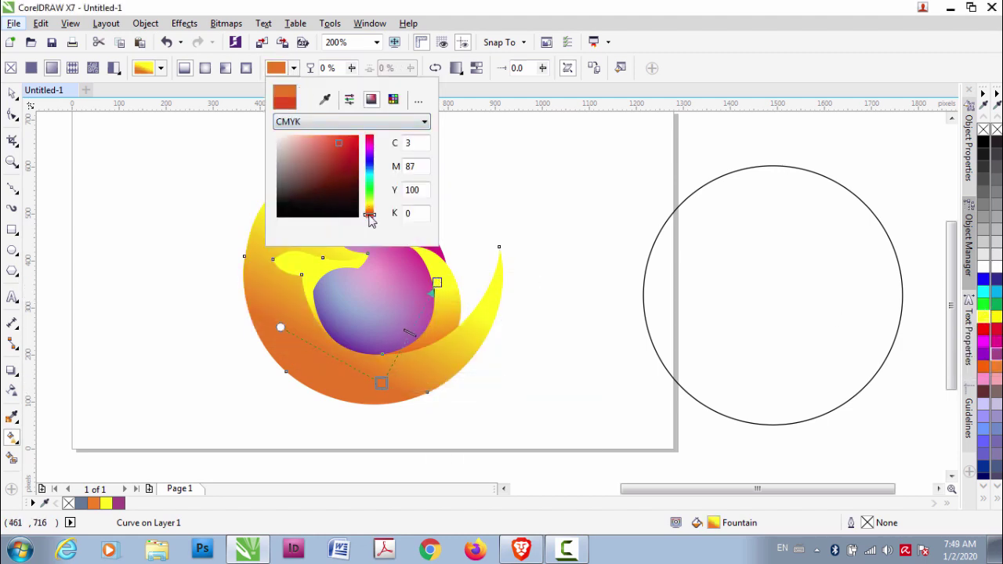
left_click_drag(369, 212, 369, 216)
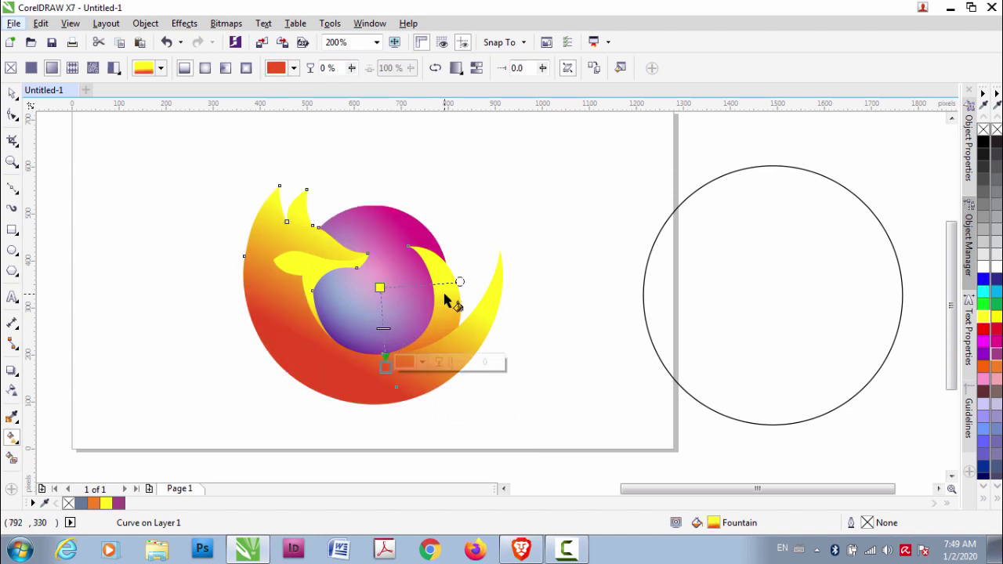
left_click(67, 195)
left_click(131, 248)
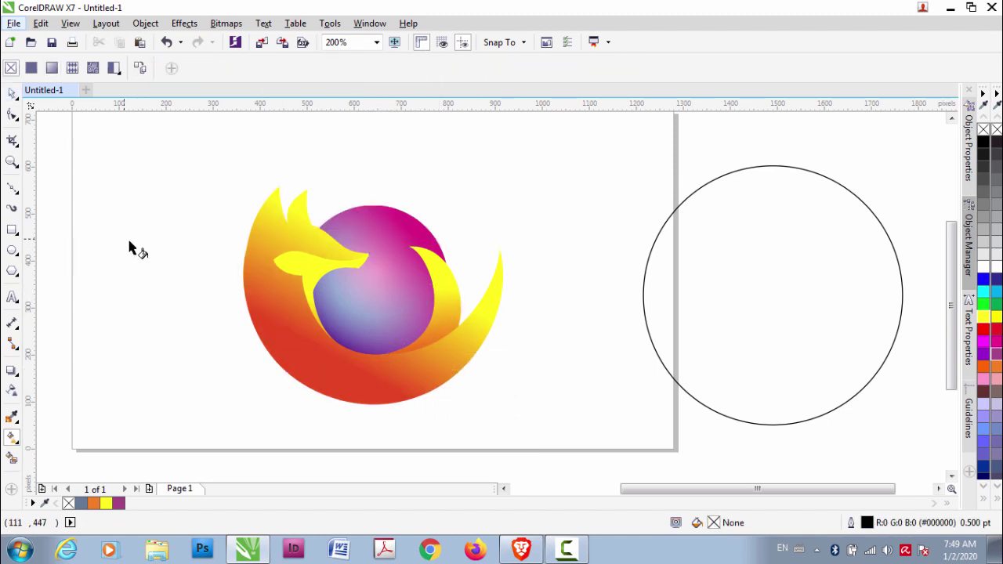
Step: Collapse the stray sliver between the fox ears back into the head outline
scroll(287, 236, "up", 2)
key("F10")
scroll(489, 292, "up", 2)
left_click(489, 292)
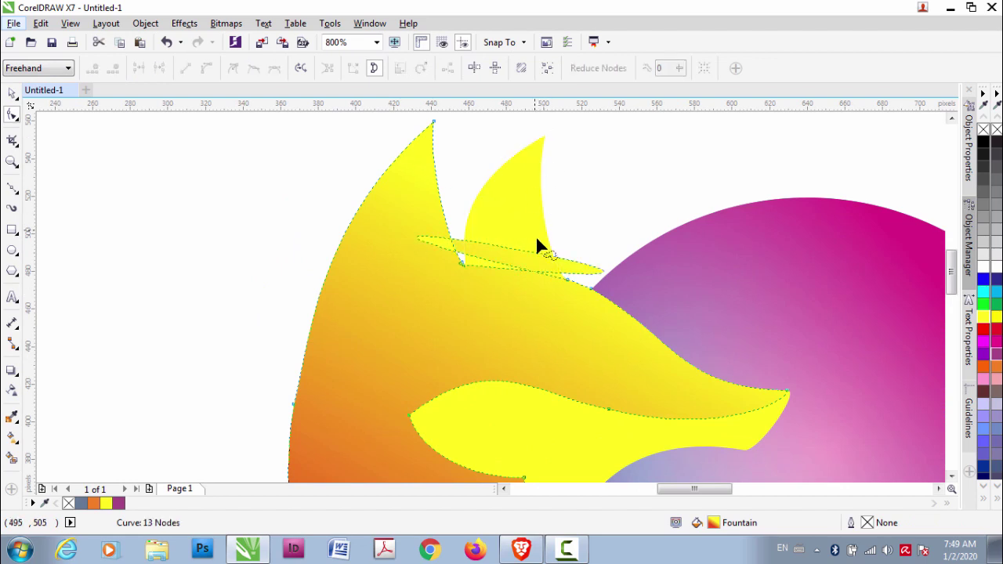
mouse_move(489, 251)
left_mouse_down()
mouse_move(483, 231)
mouse_move(492, 231)
left_mouse_up()
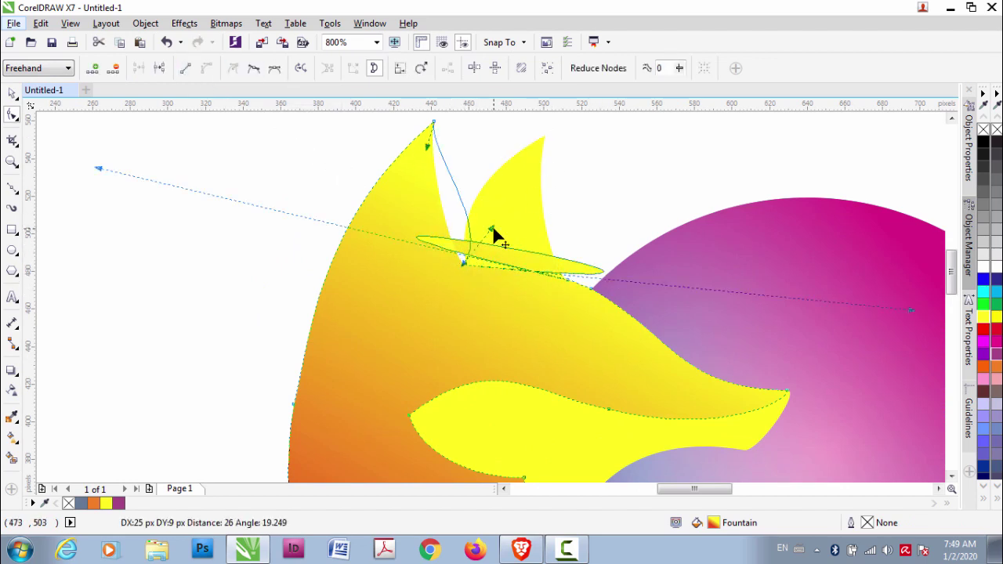
key("ctrl+z")
left_click(566, 279)
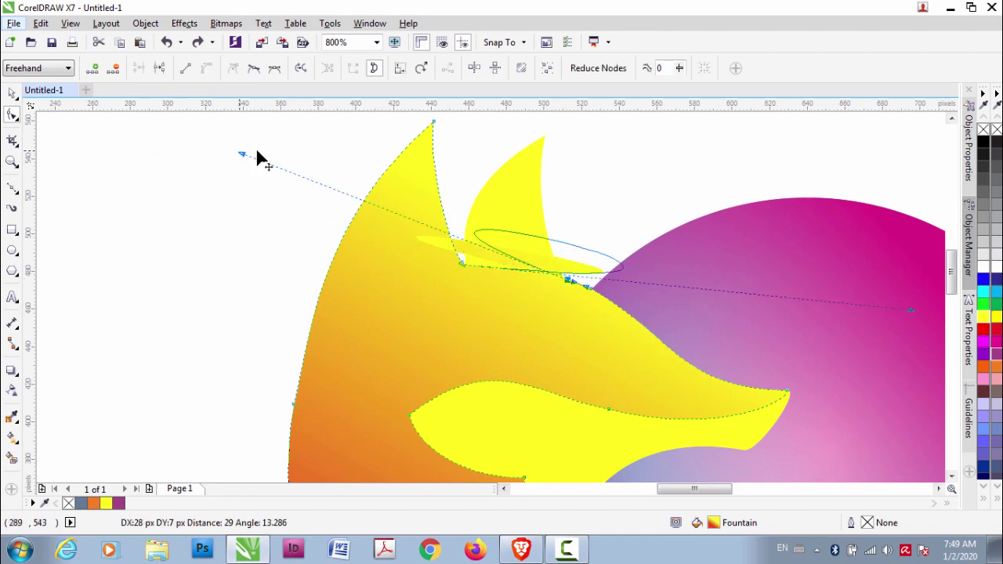
mouse_move(566, 280)
left_mouse_down()
mouse_move(489, 184)
mouse_move(525, 301)
left_mouse_up()
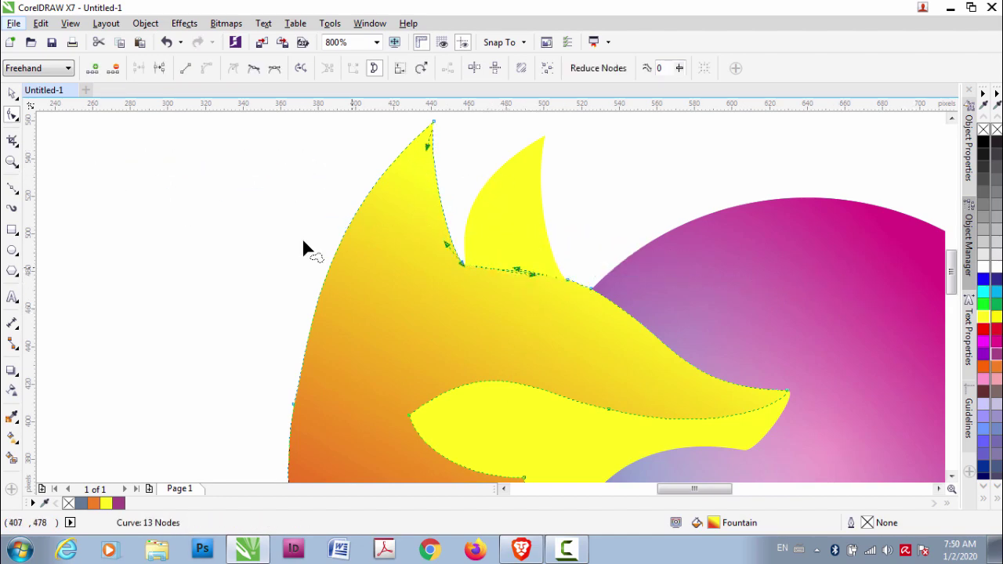
key("space")
scroll(492, 304, "up", 2)
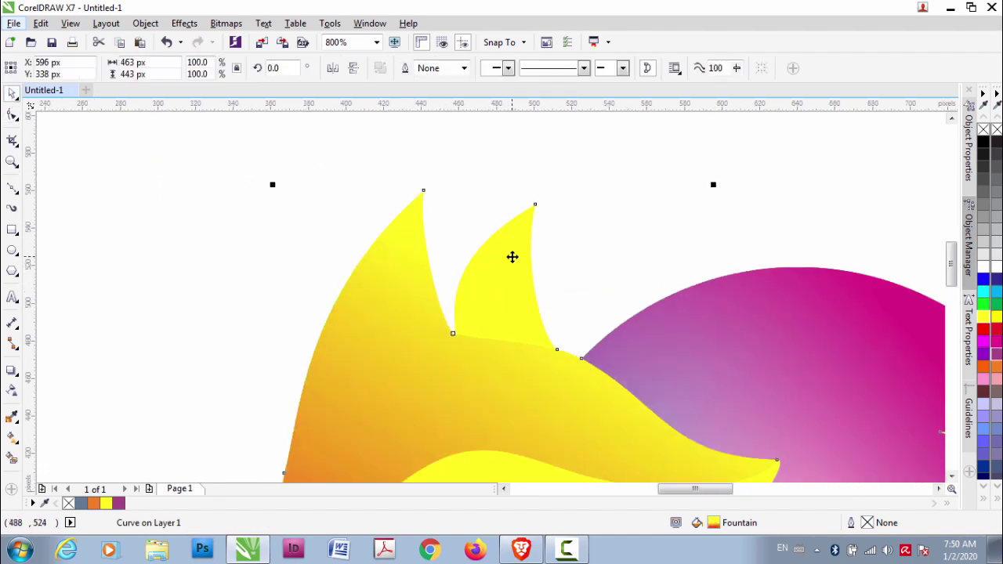
key("Escape")
Step: Fill the rear fox ear grey and zoom in to edit its nodes
scroll(511, 275, "down", 2)
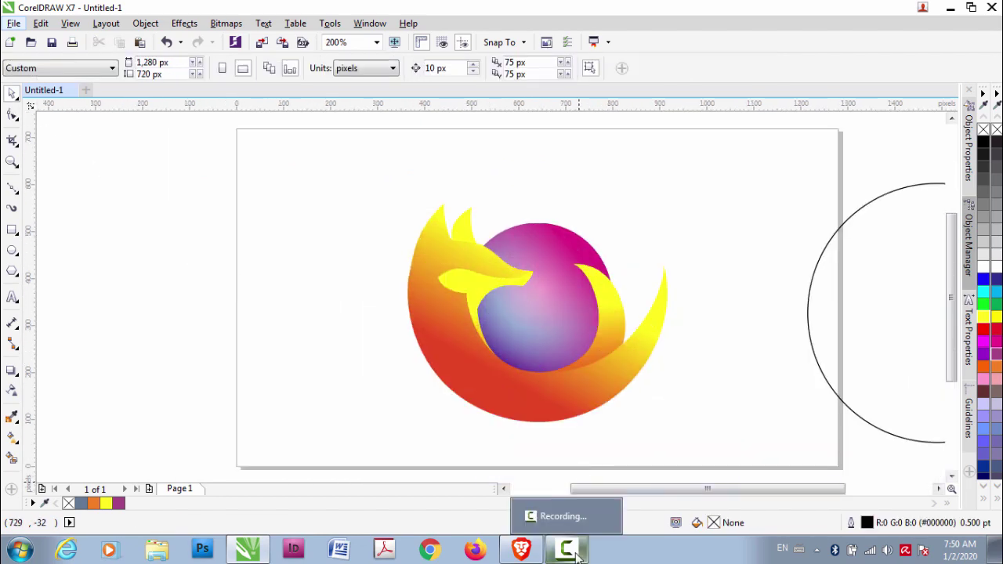
scroll(462, 239, "up", 2)
left_click(506, 296)
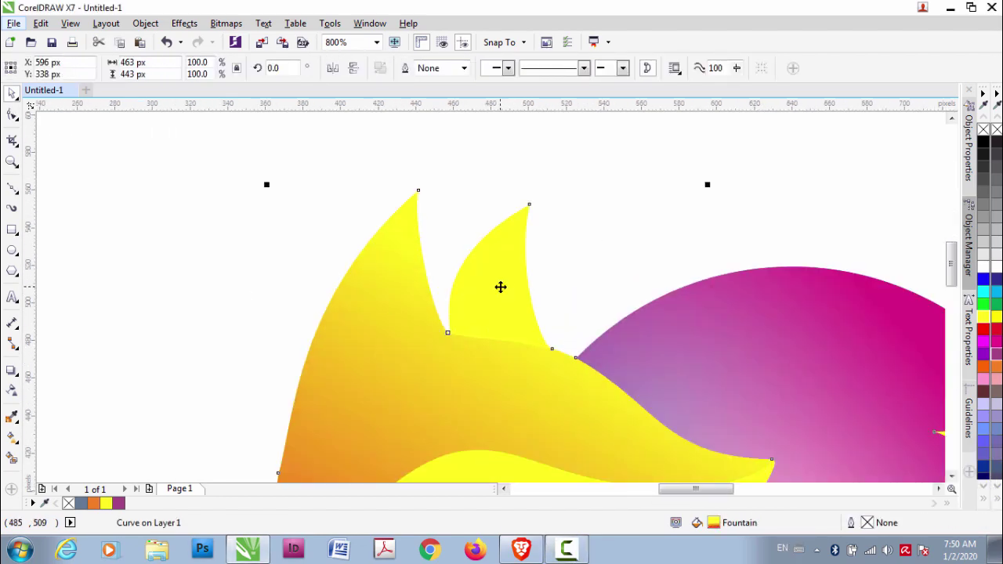
left_click(501, 287)
scroll(493, 287, "down", 1)
left_click(491, 294)
left_click(495, 373)
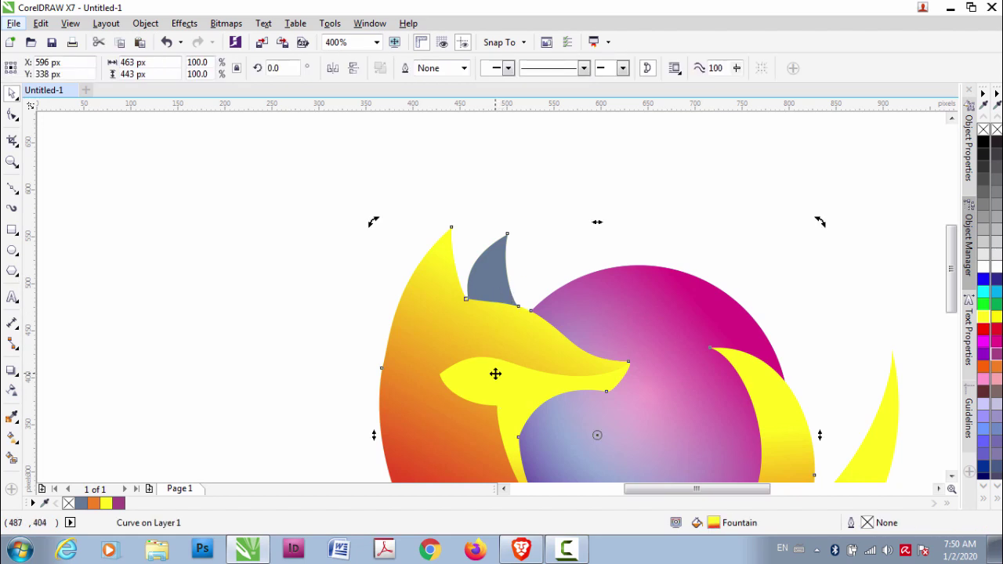
key("F10")
key("space")
left_click(470, 285)
scroll(470, 284, "up", 1)
key("F10")
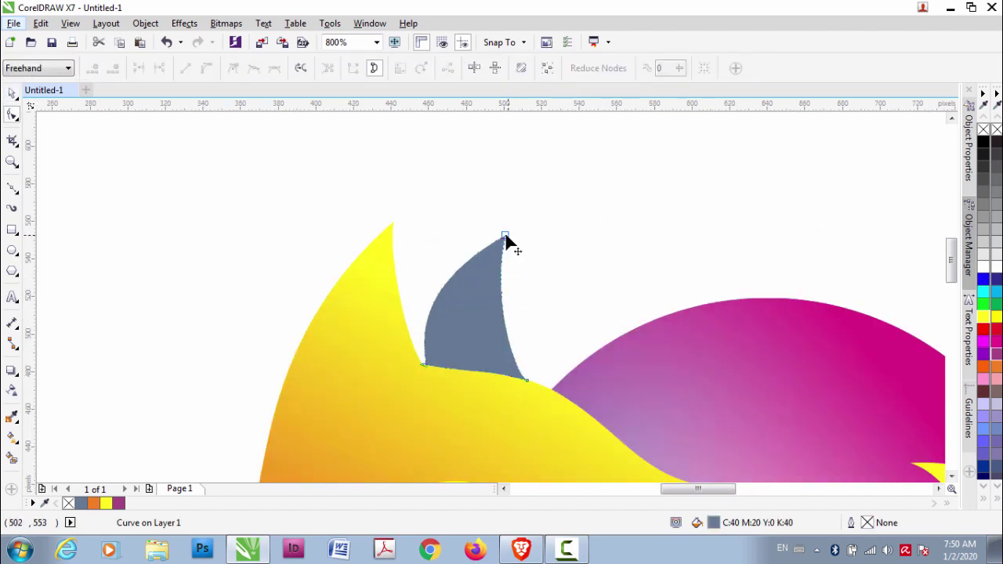
Step: Move the ear's tip node right and bend its right edge inward into a concave curve
left_click_drag(505, 236, 529, 234)
left_click(526, 382)
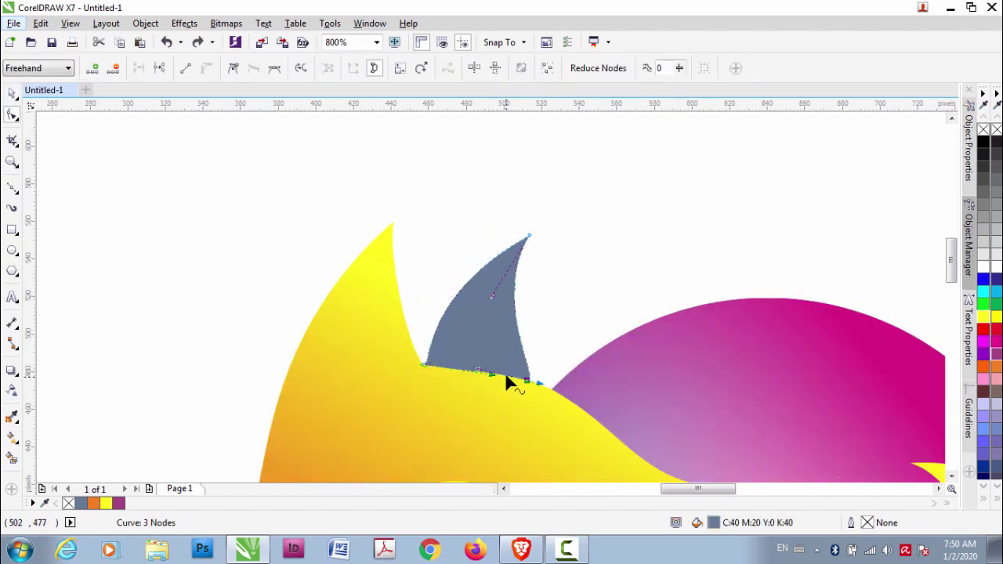
left_click_drag(530, 384, 514, 358)
left_click(531, 237)
left_click_drag(499, 314, 505, 313)
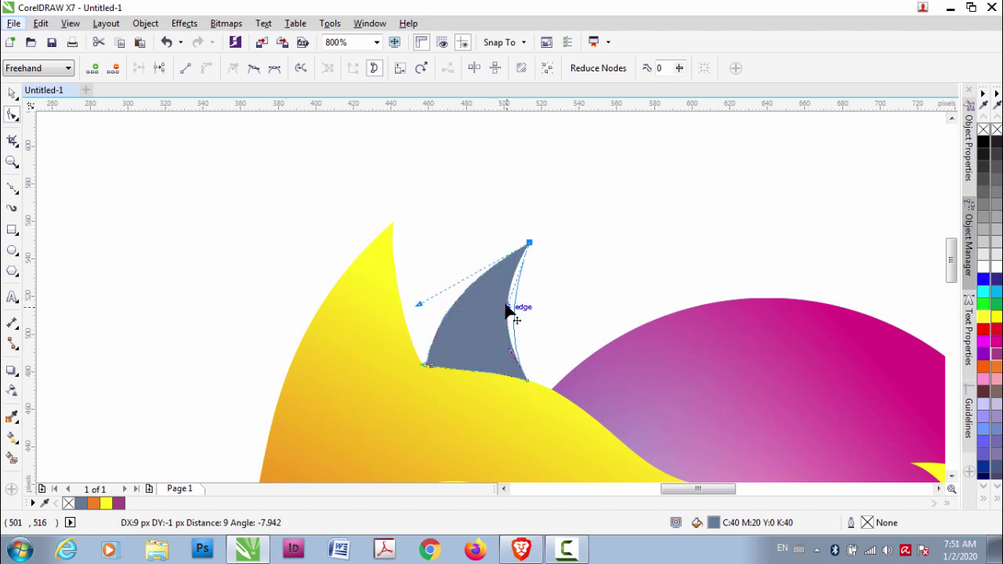
left_click_drag(419, 303, 407, 269)
left_click_drag(529, 242, 529, 236)
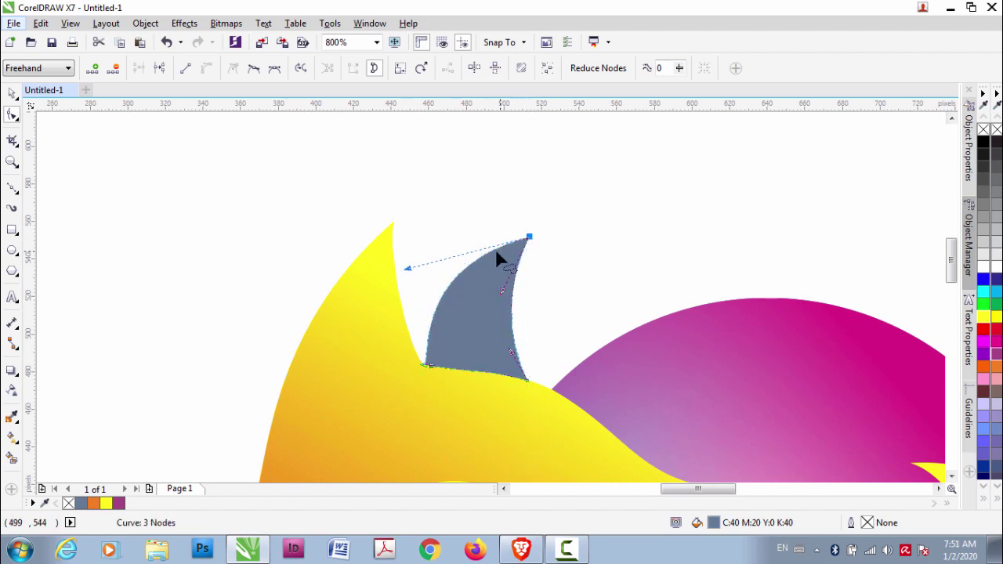
left_click_drag(537, 386, 528, 382)
Step: Swing the ear tip's curve handle up-left to finish the ear's shape
scroll(526, 379, "up", 1)
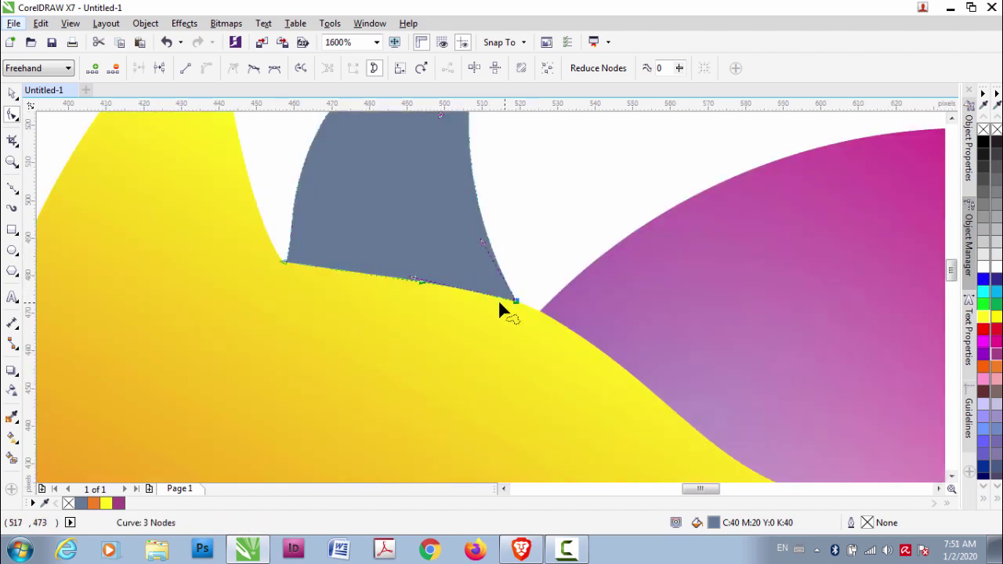
scroll(498, 300, "down", 1)
left_click(528, 235)
left_click_drag(407, 265, 401, 254)
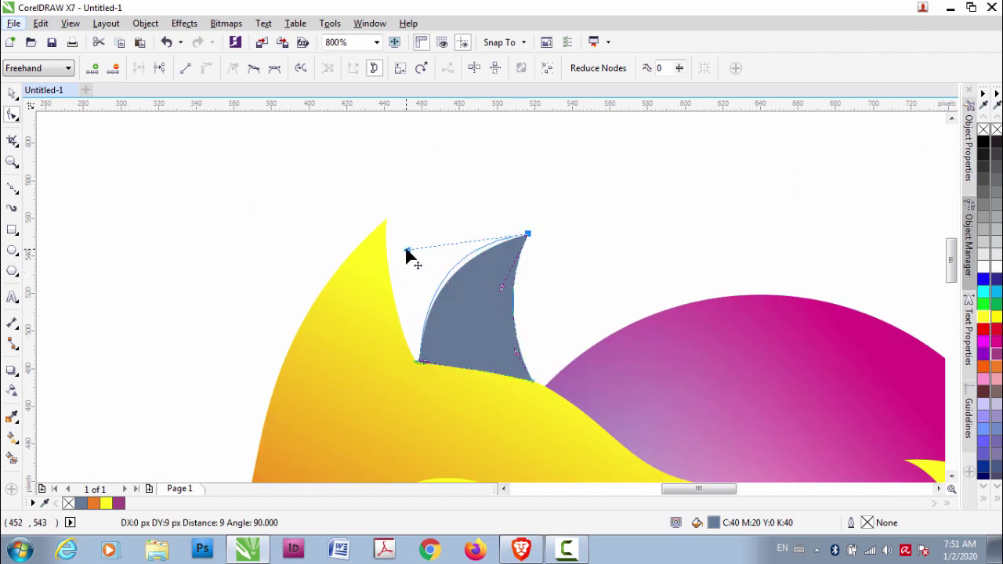
Step: Apply a linear fountain fill to the ear, red at the base and yellow at the tip
key("space")
left_click(11, 436)
left_click_drag(481, 305, 473, 388)
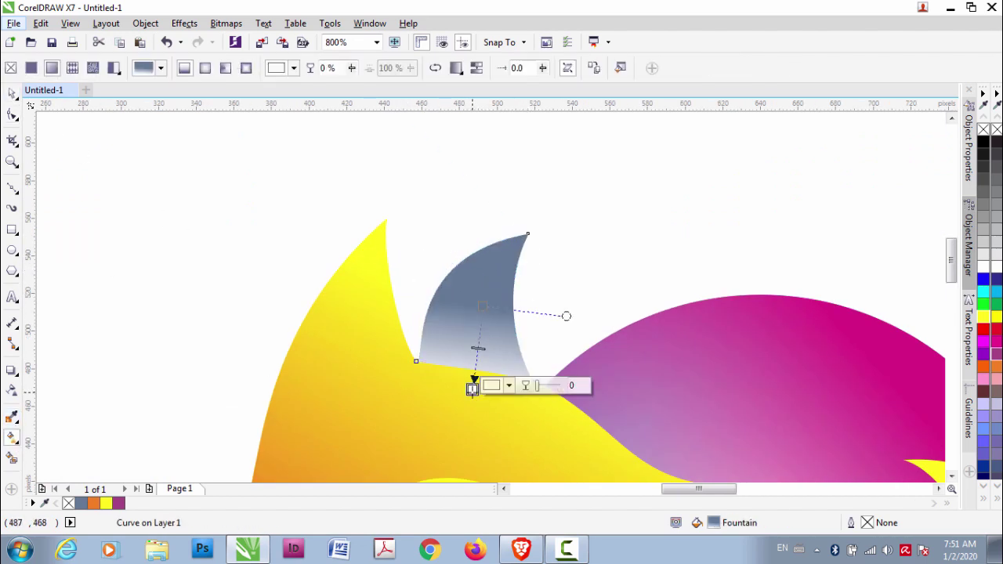
left_click(489, 386)
left_click(565, 271)
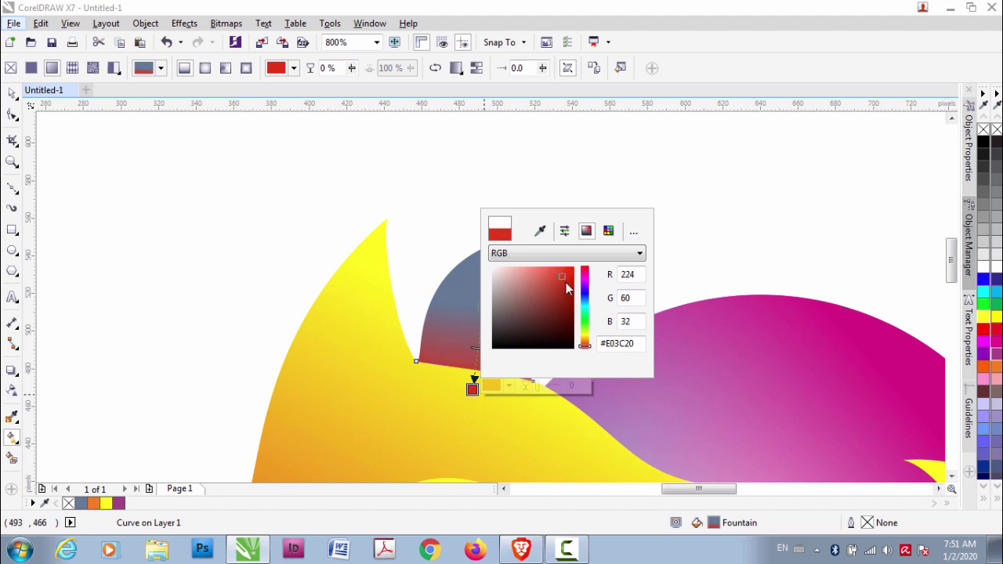
left_click(482, 306)
left_click(509, 303)
left_click(576, 376)
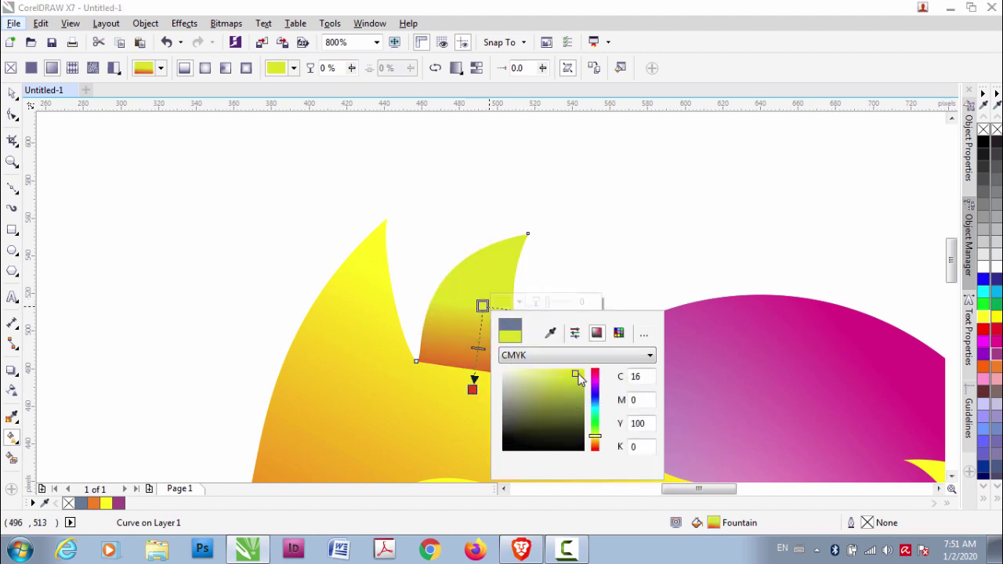
left_click_drag(472, 388, 457, 379)
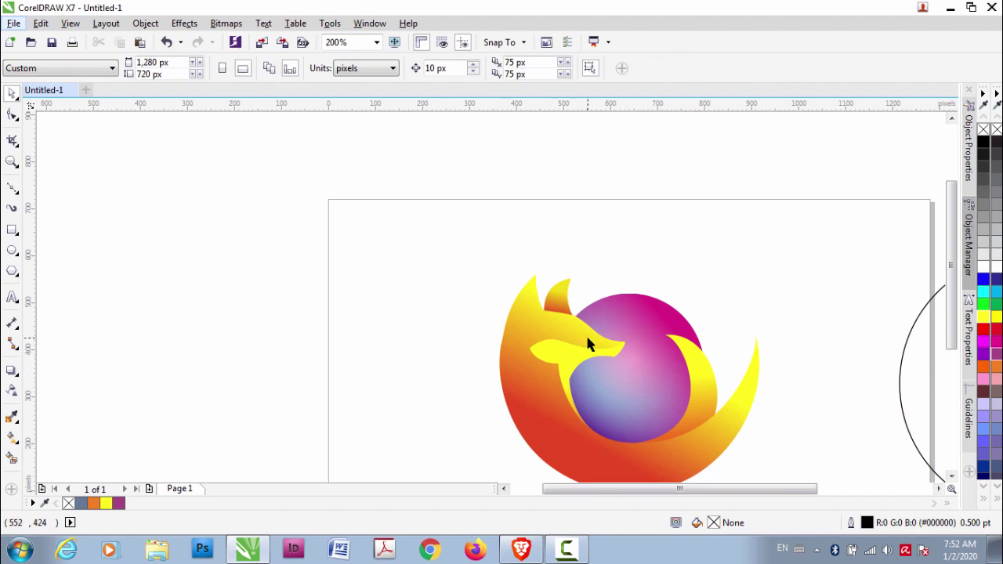
Step: Reselect the ear and shift its gradient shading up and to the right
left_click(557, 302)
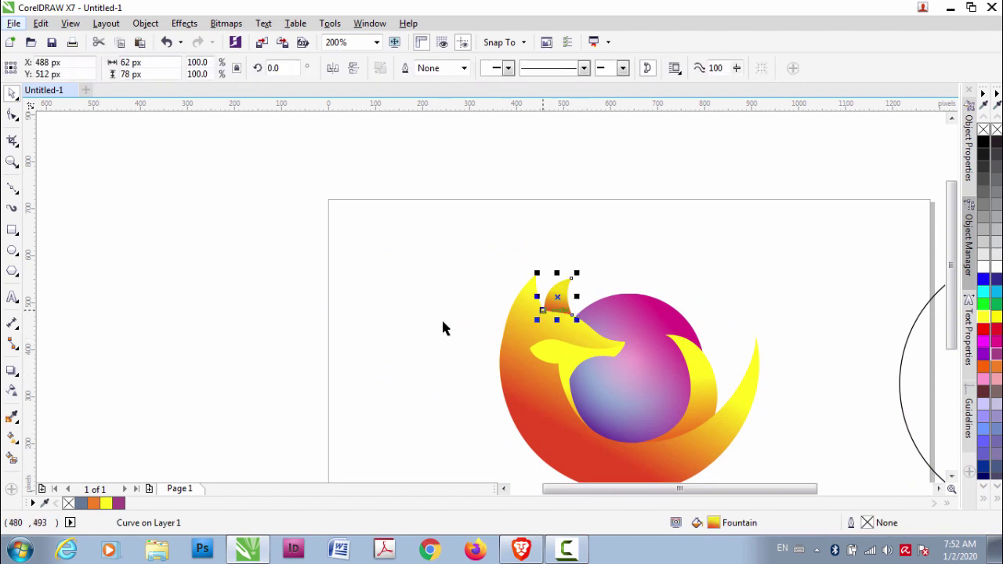
key("g")
scroll(443, 329, "up", 1)
scroll(450, 267, "up", 1)
left_click_drag(559, 173, 575, 154)
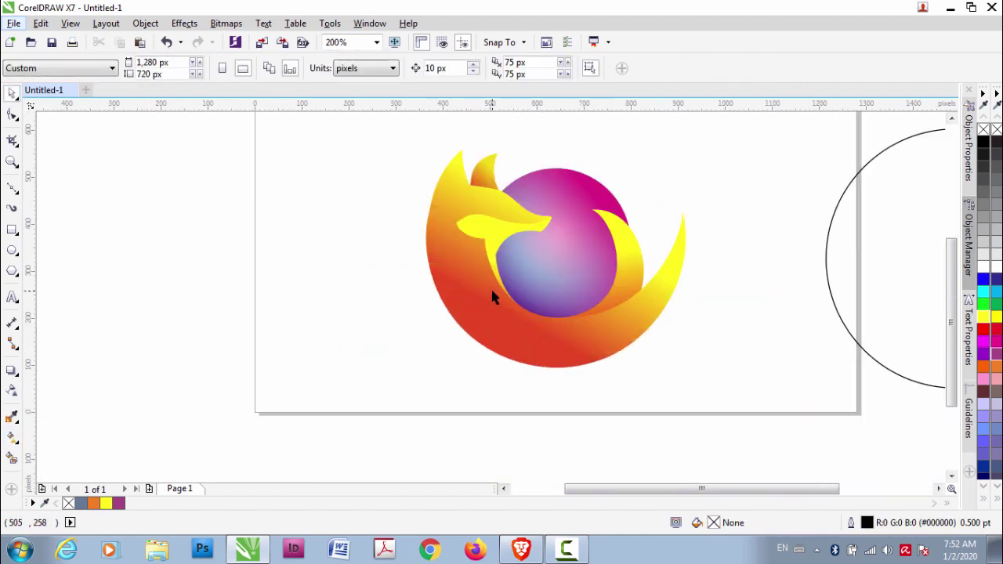
Step: Centre the circle over the logo, resize it, and convert it to curves
scroll(491, 287, "down", 2)
scroll(580, 297, "up", 1)
left_click(619, 308)
key("p")
scroll(556, 276, "up", 1)
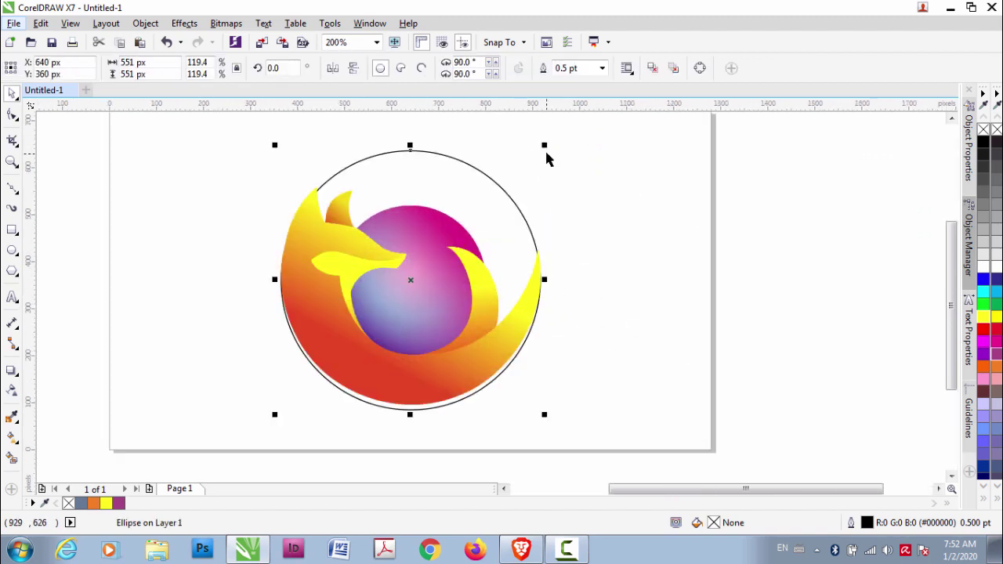
mouse_move(547, 143)
left_mouse_down()
mouse_move(584, 148)
mouse_move(562, 181)
left_mouse_up()
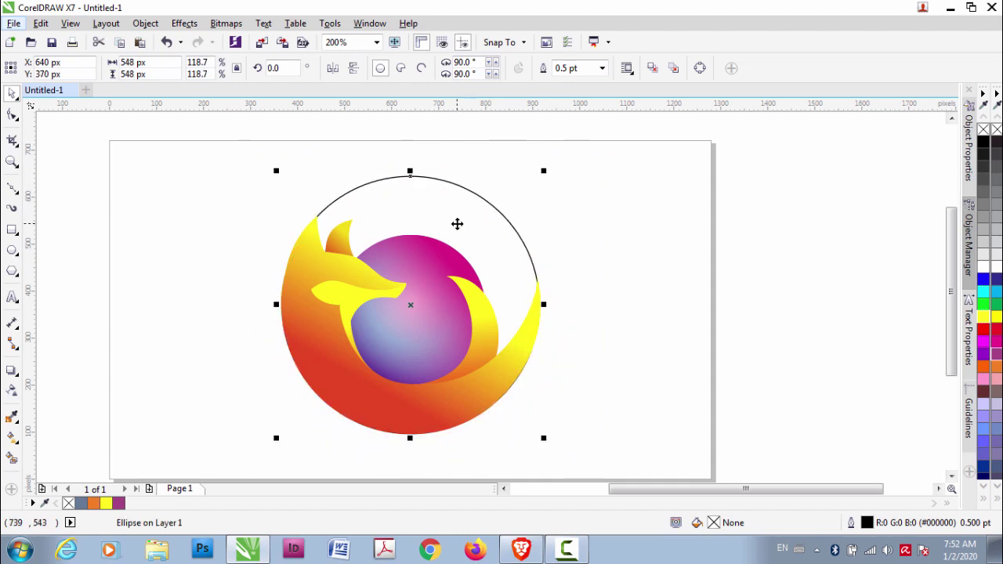
key("ctrl+q")
Step: Reshape the curve's nodes into a pointed flame arch rising over the globe
key("F10")
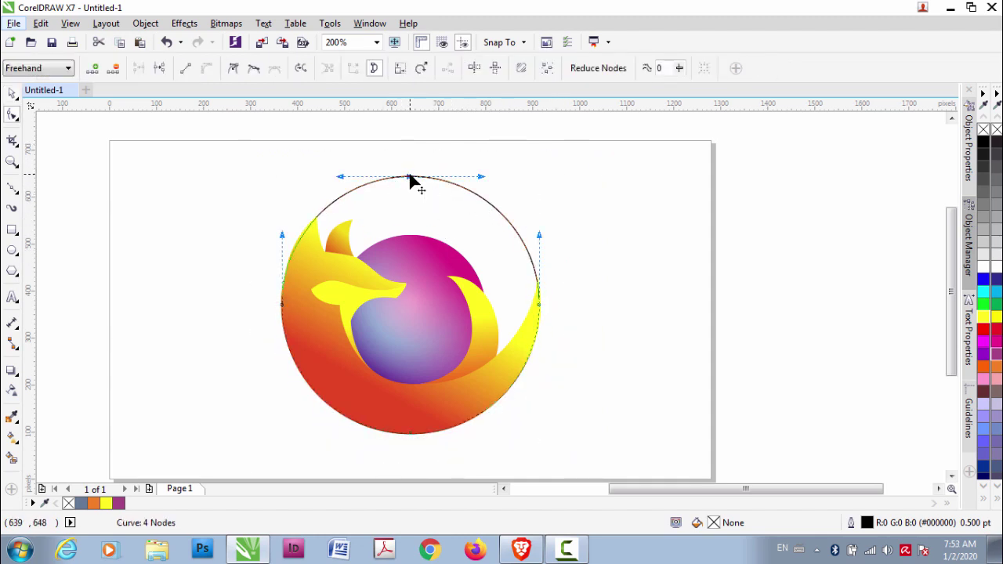
left_click_drag(401, 179, 413, 235)
double_click(482, 238)
scroll(532, 276, "up", 1)
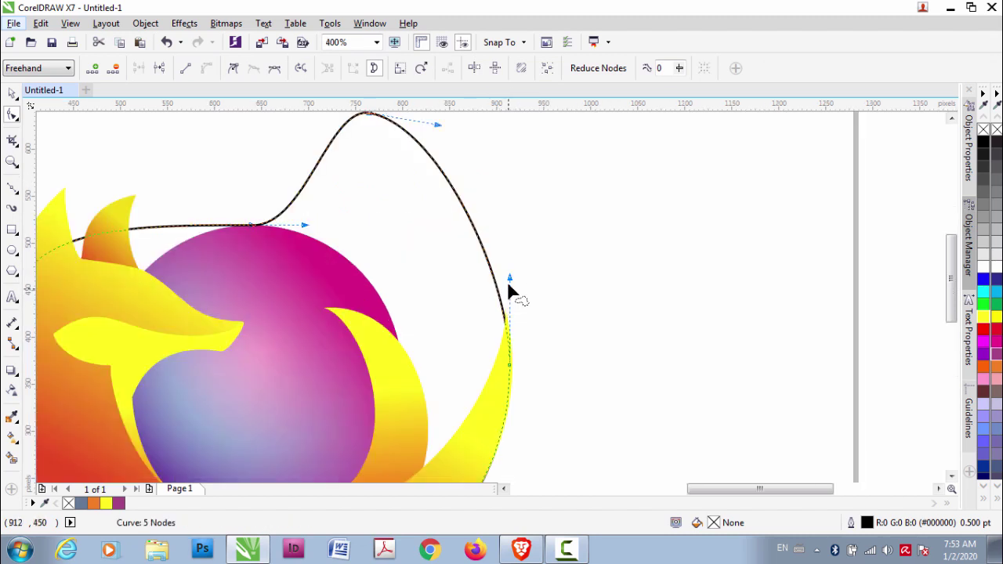
left_click_drag(510, 280, 513, 245)
scroll(436, 149, "up", 3)
scroll(468, 311, "left", 3)
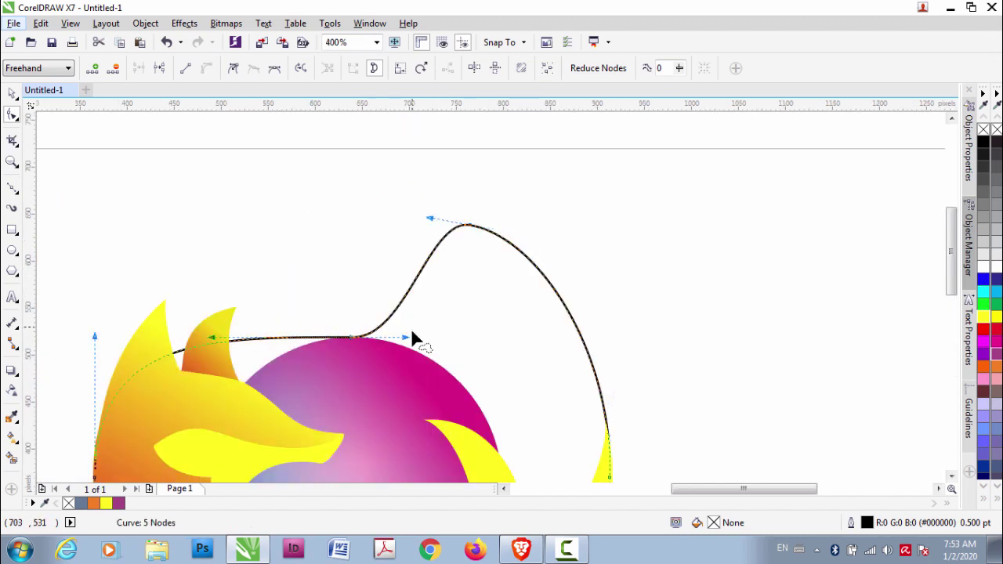
left_click_drag(408, 339, 368, 248)
mouse_move(467, 226)
left_mouse_down()
mouse_move(465, 202)
mouse_move(436, 243)
left_mouse_up()
key("Escape")
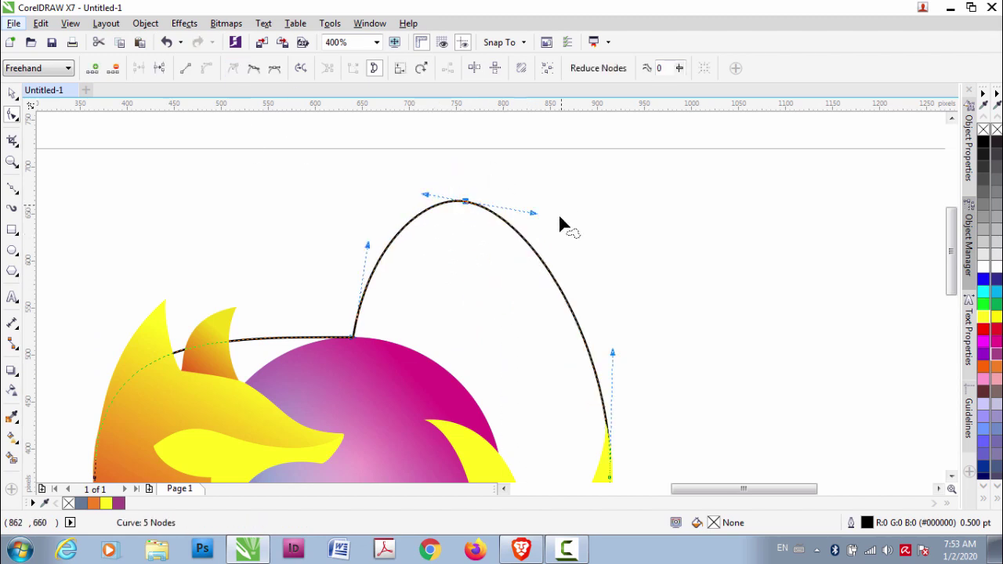
left_click_drag(533, 212, 482, 268)
left_click_drag(611, 352, 611, 317)
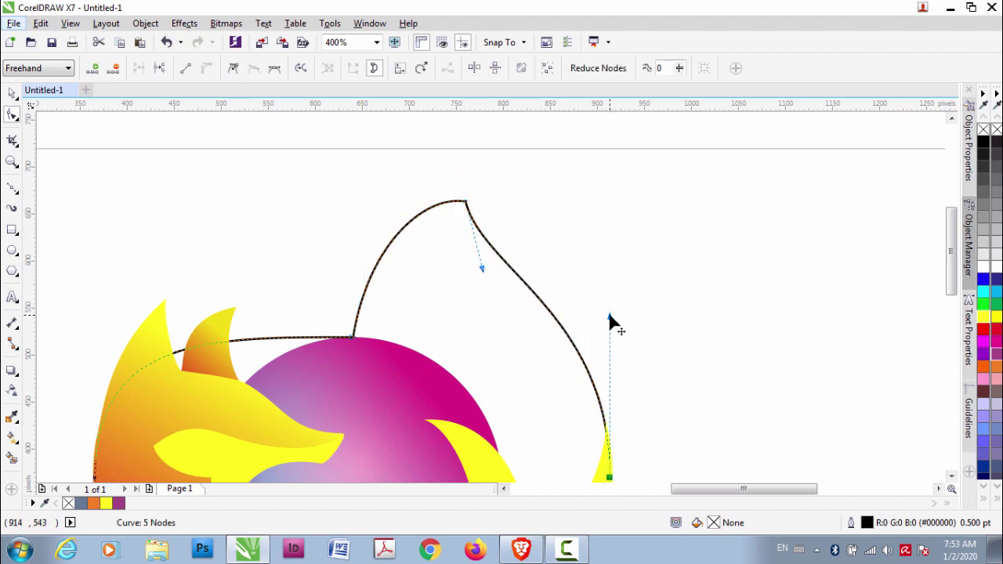
scroll(610, 321, "down", 1)
Step: Fill the flame outline with orange sampled from the logo
left_click(341, 253)
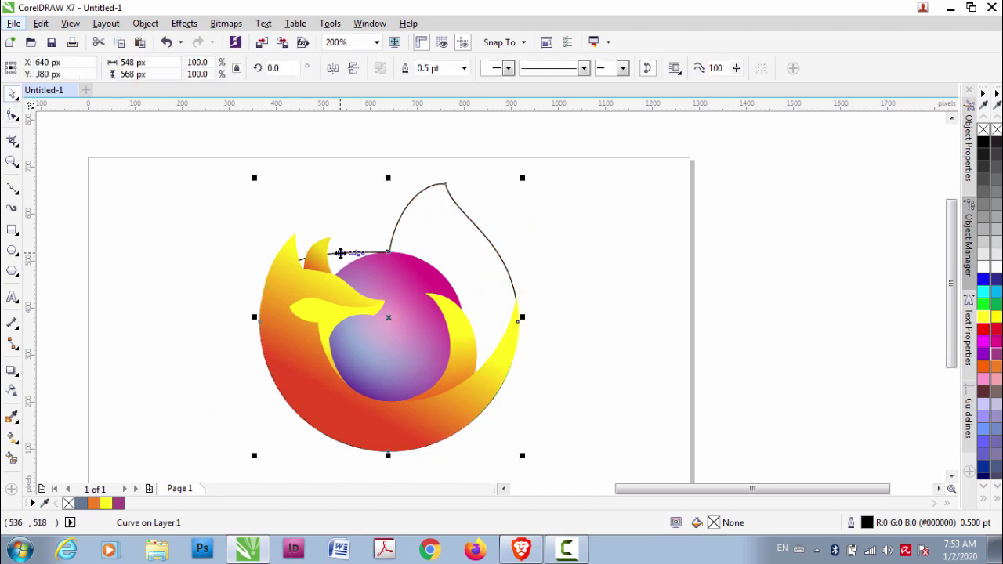
key("F10")
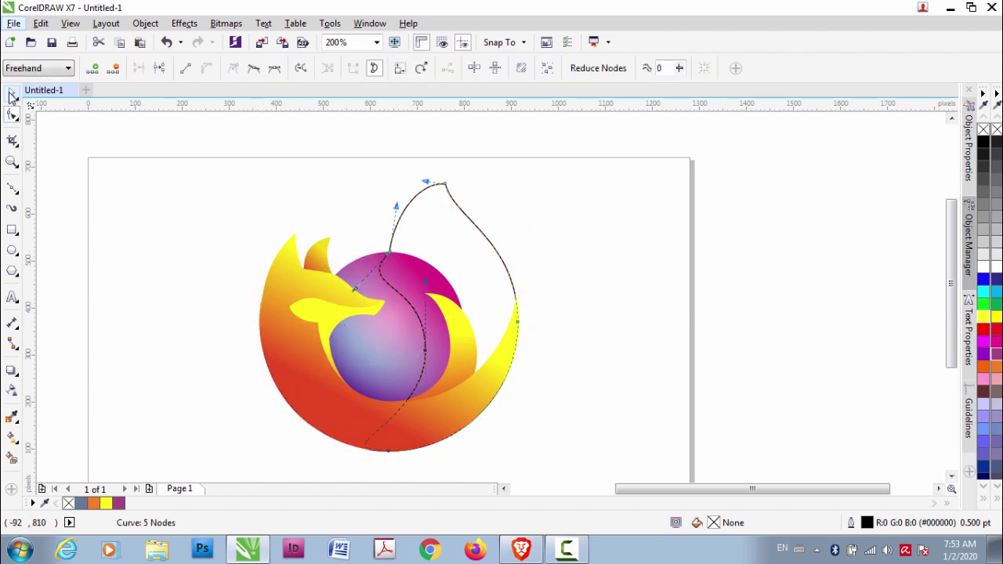
left_click(12, 94)
left_click(431, 258)
left_click(389, 252)
left_click(11, 416)
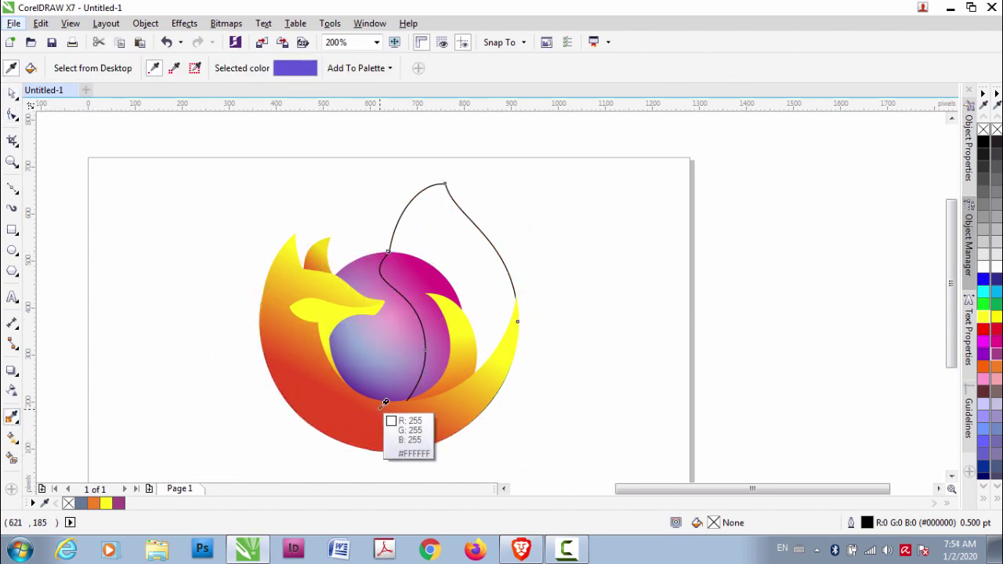
left_click(468, 391)
left_click(452, 251)
Step: Give the flame a fountain fill from orange-red at the base to yellow at the tip
key("g")
left_click_drag(363, 317, 517, 316)
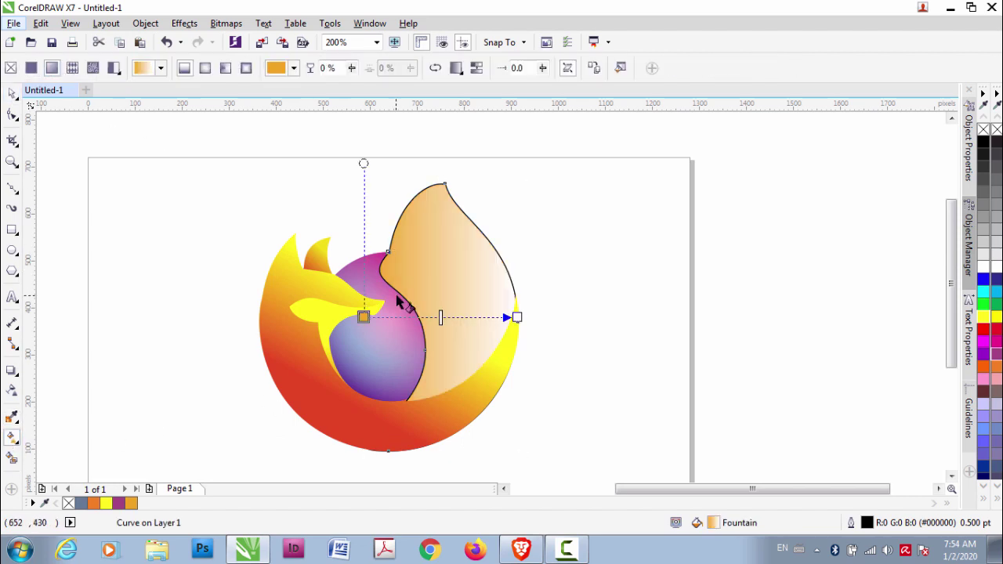
left_click_drag(363, 316, 448, 384)
scroll(448, 392, "up", 1)
left_click(506, 301)
left_click(583, 444)
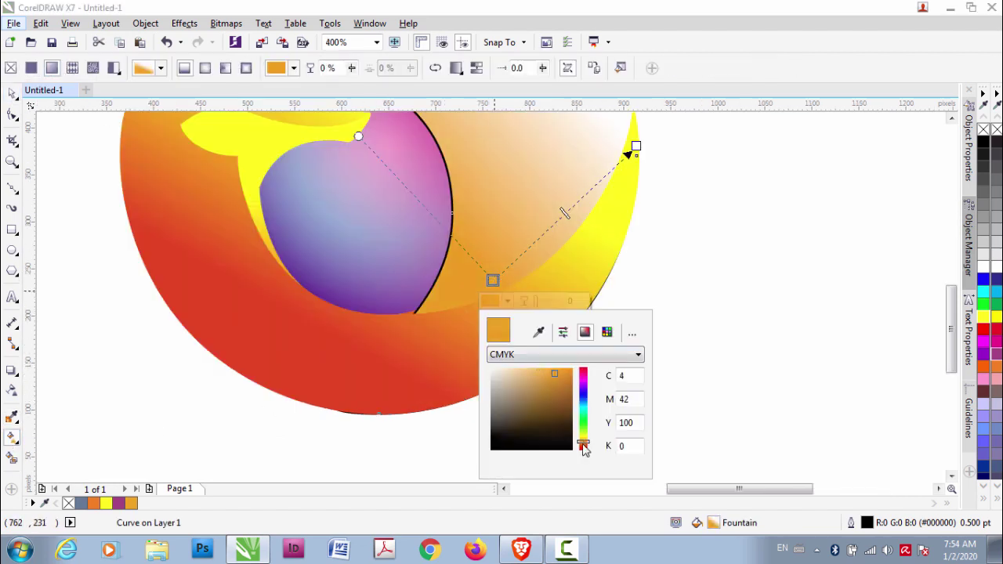
left_click_drag(584, 444, 586, 447)
left_click_drag(635, 146, 561, 137)
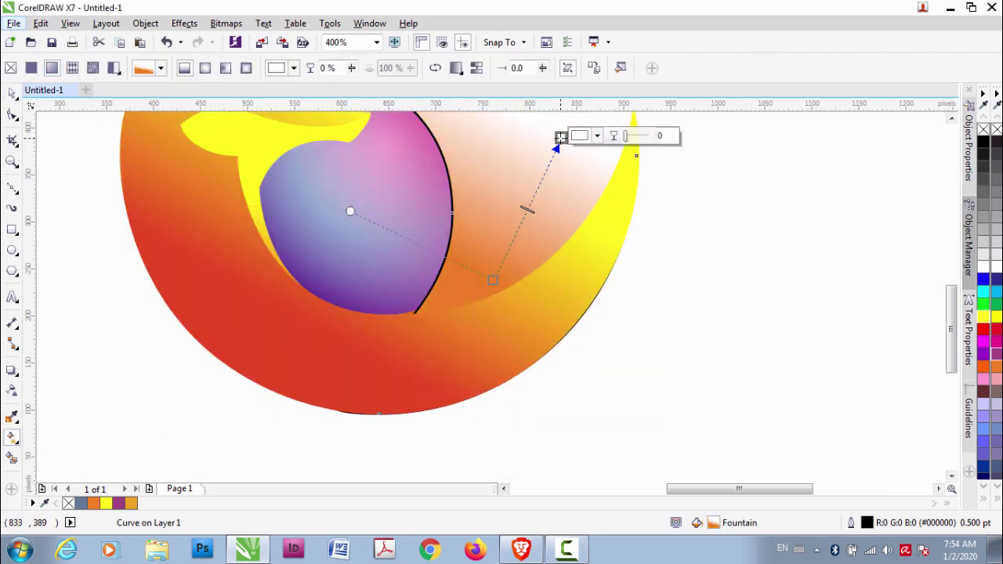
left_click(581, 136)
left_click(633, 206)
left_click(560, 141)
Step: Send the flame behind the purple globe and remove its black outline
key("space")
scroll(476, 285, "down", 3)
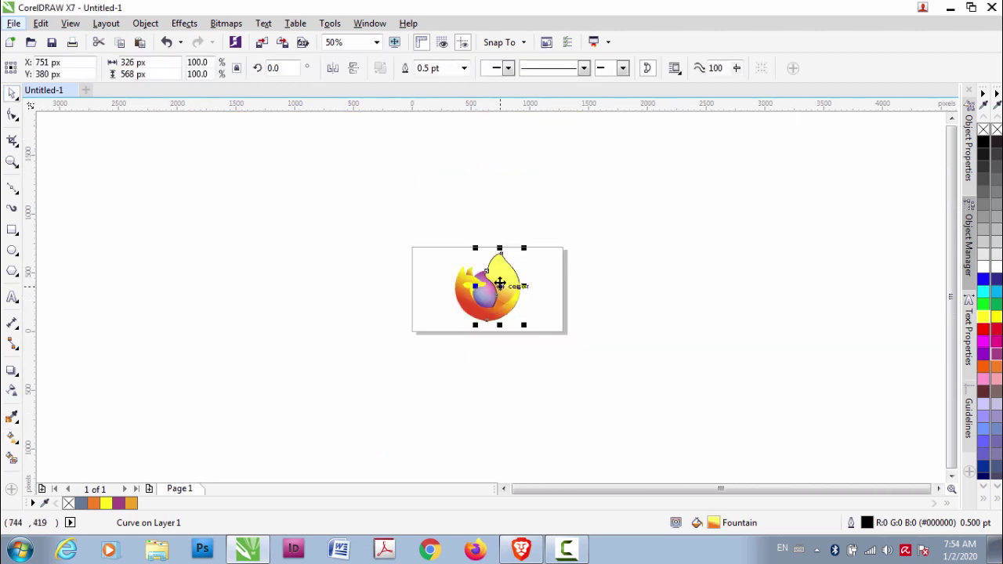
scroll(510, 280, "up", 2)
key("ctrl+Page_Down")
right_click(983, 130)
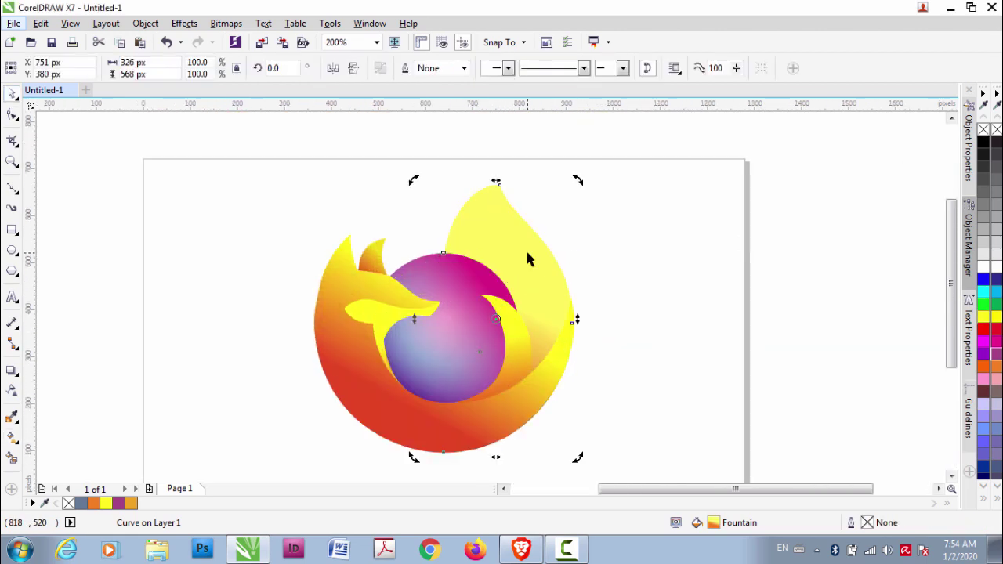
Step: Deepen and brighten the flame's yellow and reposition its gradient nodes
left_click(12, 437)
left_click(503, 269)
left_click(540, 264)
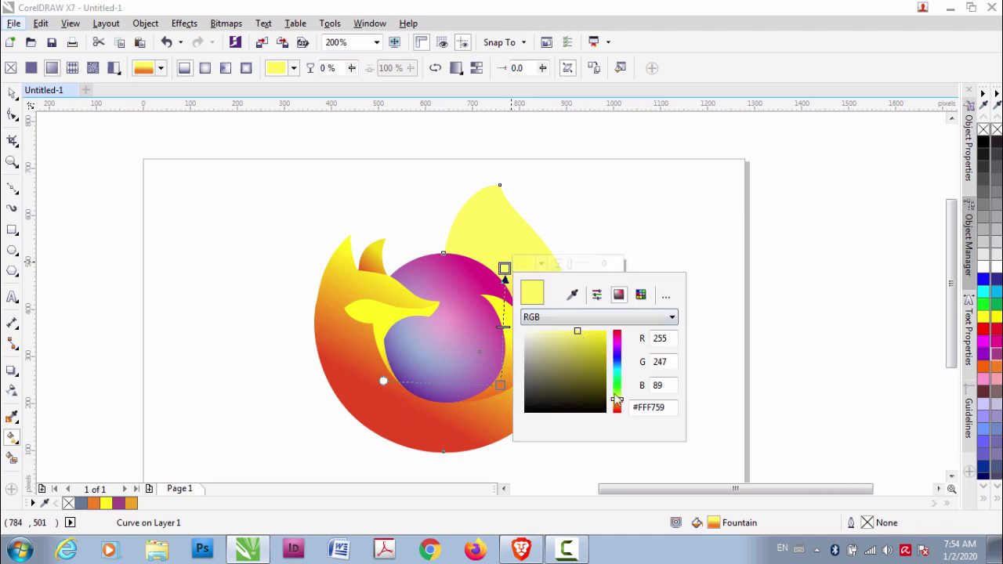
left_click(616, 402)
left_click(590, 332)
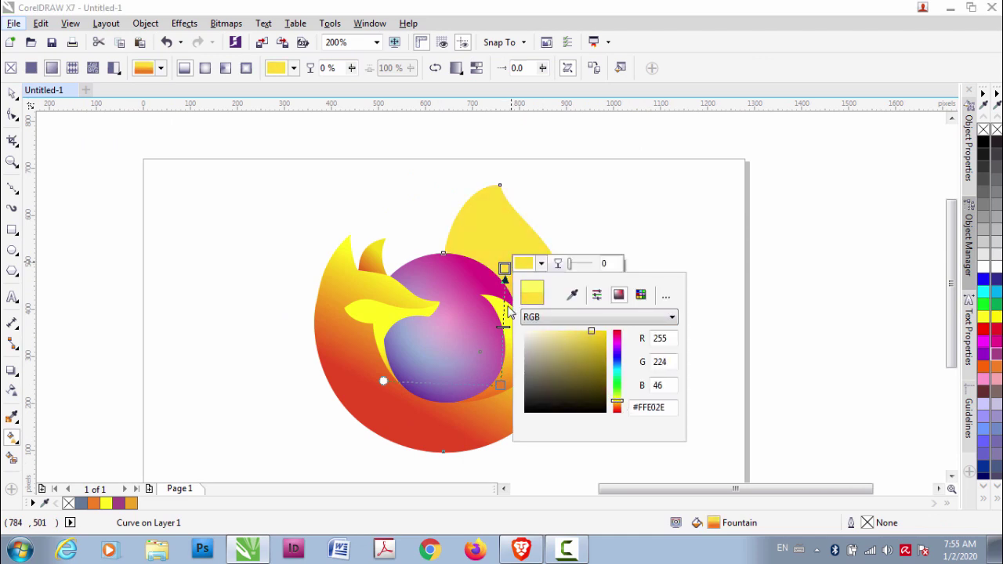
left_click_drag(504, 268, 498, 252)
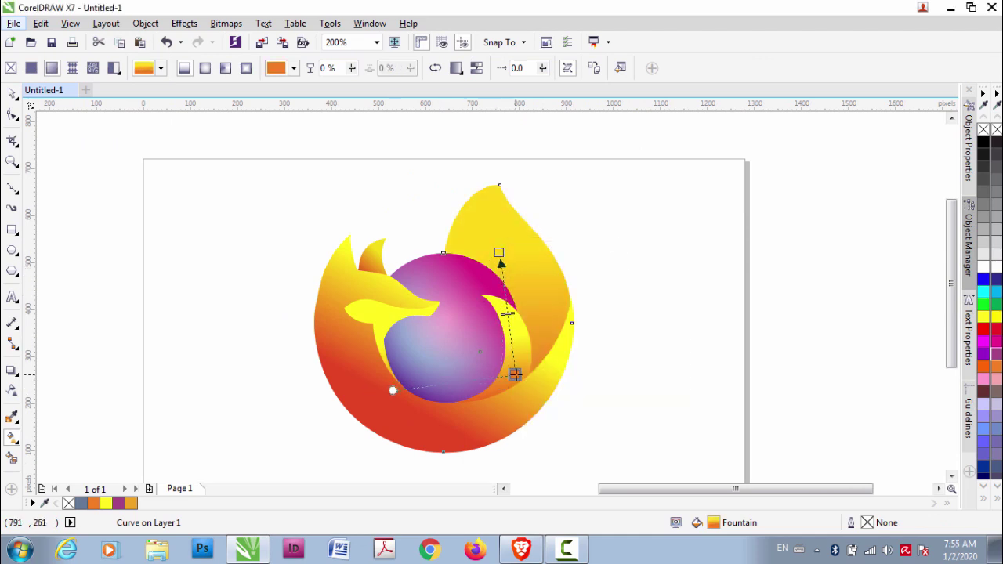
left_click_drag(500, 383, 521, 378)
left_click(498, 252)
left_click(290, 67)
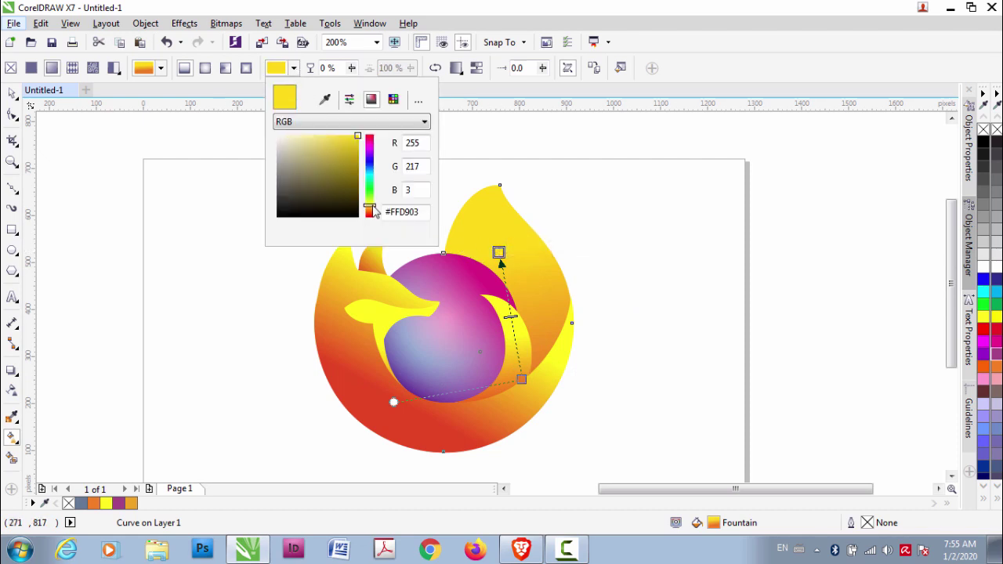
left_click_drag(374, 212, 371, 206)
left_click(222, 205)
Step: Reshape the small ear's top curve and nudge its bottom-right corner
left_click(12, 93)
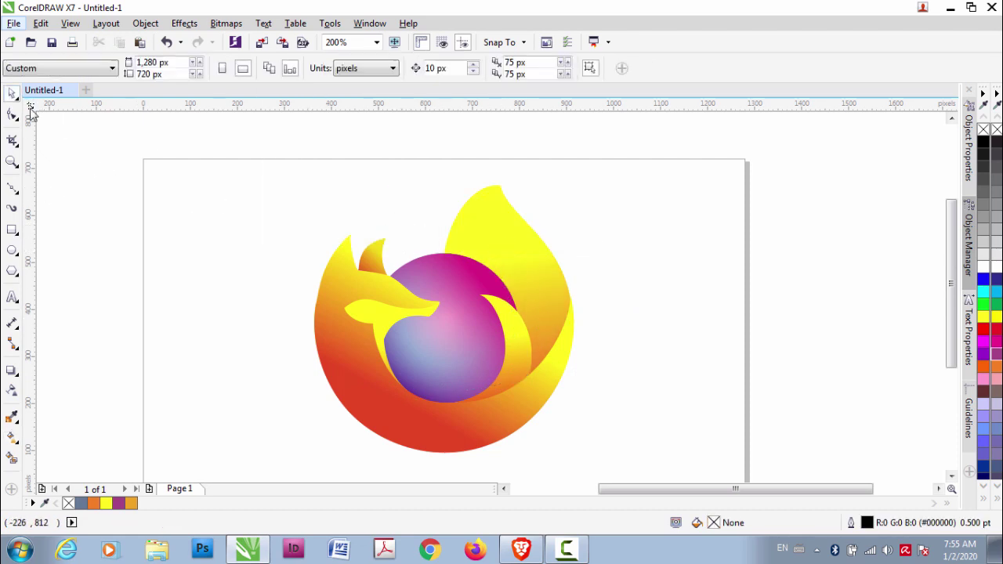
left_click(352, 269)
scroll(352, 268, "up", 3)
key("F10")
left_click(547, 231)
left_click_drag(423, 222, 457, 268)
left_click_drag(557, 383, 565, 387)
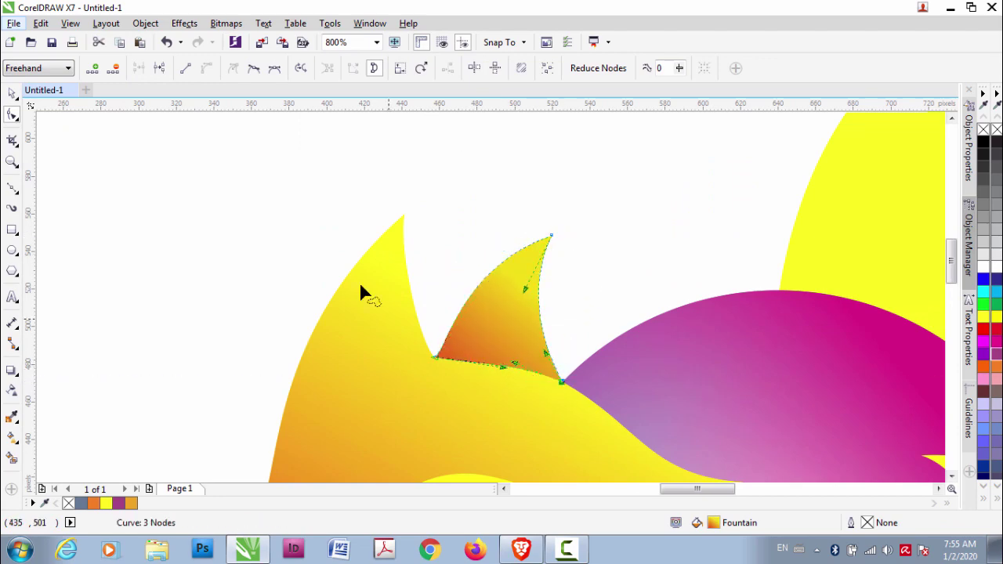
left_click(12, 92)
scroll(554, 262, "down", 3)
scroll(554, 263, "up", 1)
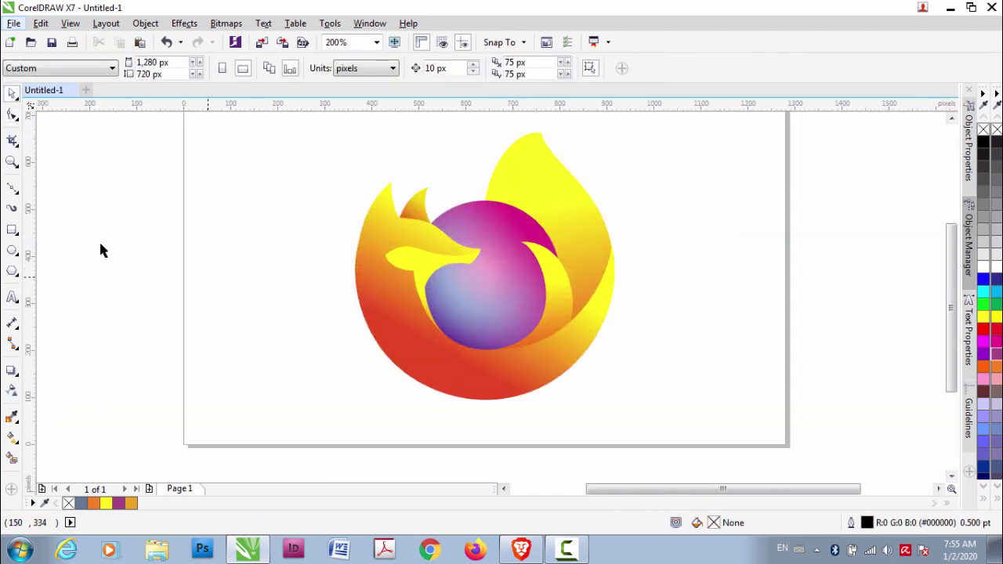
key("F7")
Step: Draw a circle over the whole logo and shrink it to hug the logo
left_click_drag(368, 159, 601, 391)
key("space")
key("Escape")
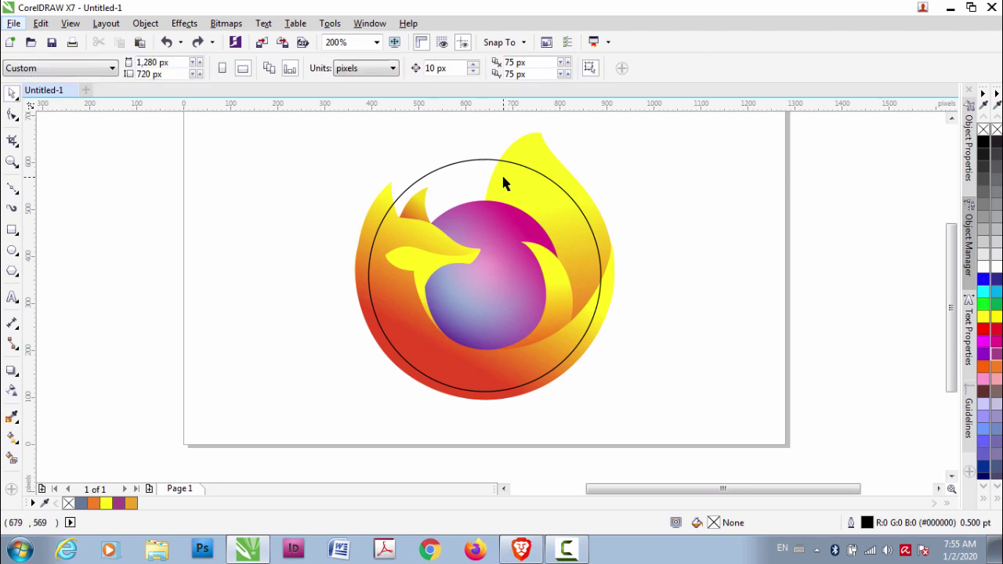
scroll(503, 183, "down", 1)
left_click(538, 282)
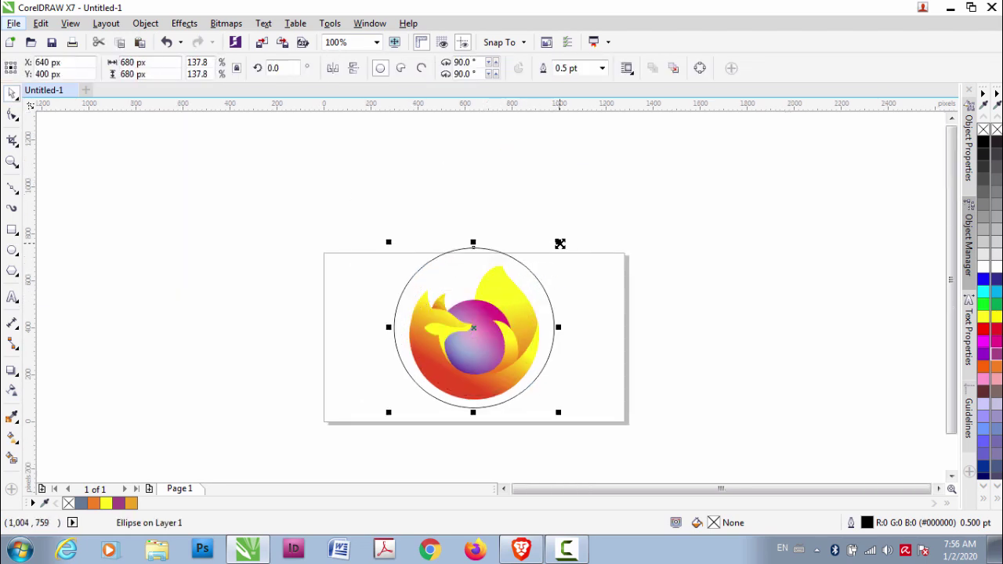
left_click_drag(558, 252, 544, 267)
scroll(499, 287, "up", 1)
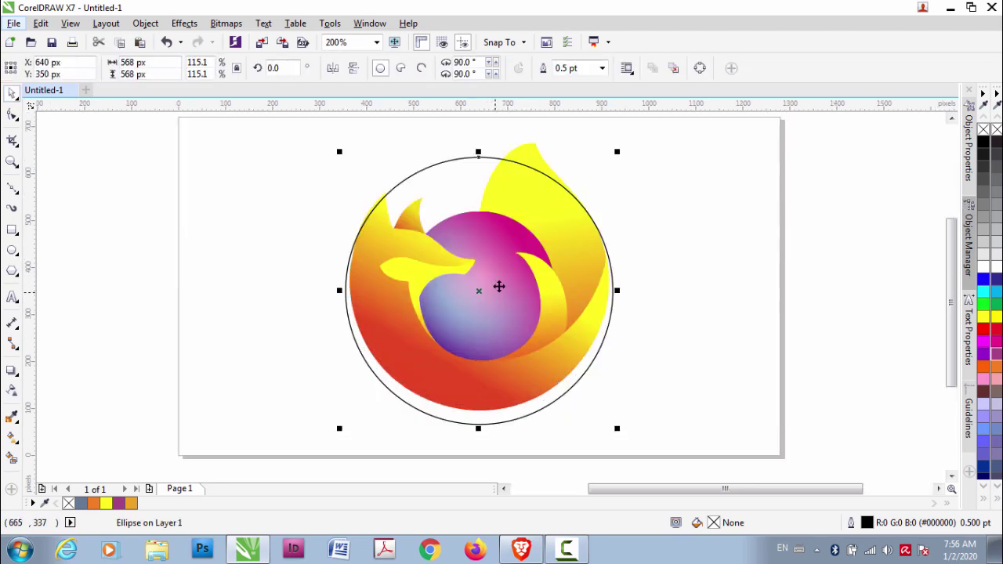
left_click_drag(617, 152, 612, 164)
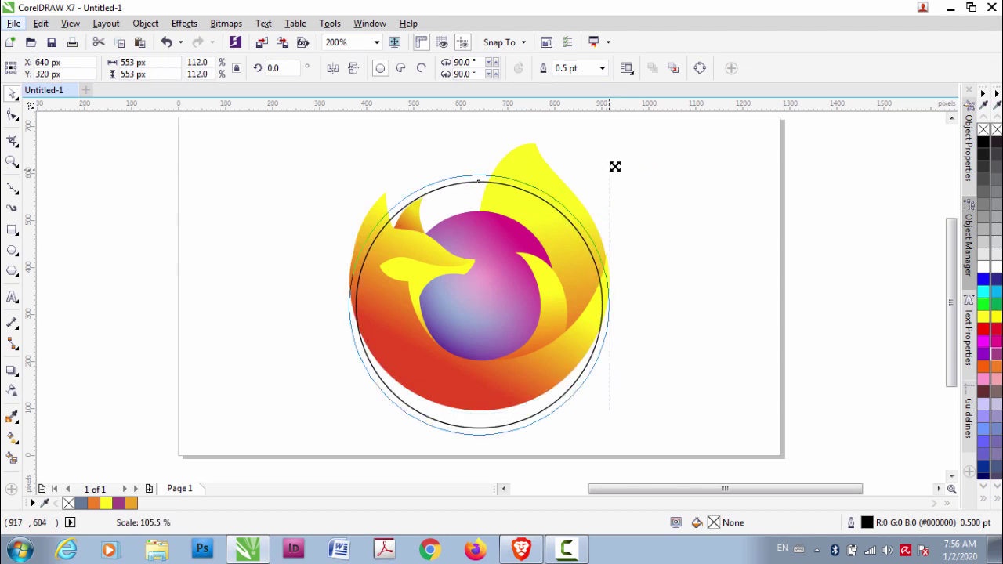
key("Up")
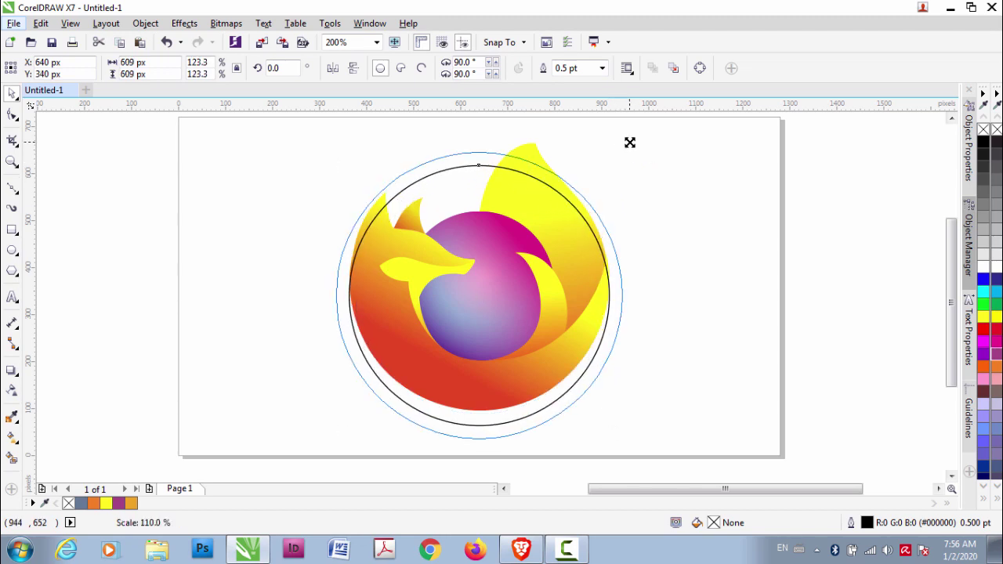
Step: Enlarge the circle just past the logo's edges so it fits around it
left_click_drag(614, 163, 632, 140)
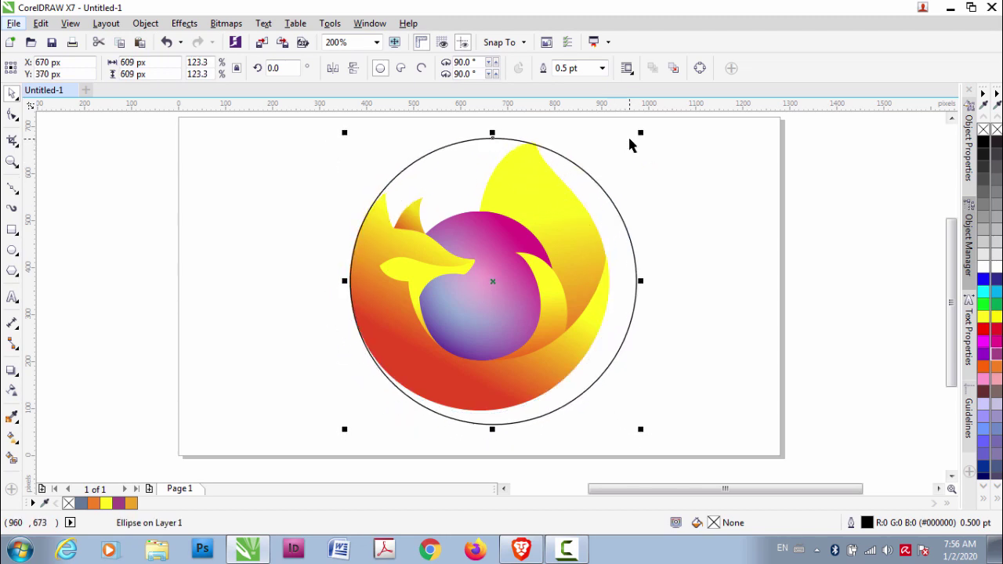
scroll(474, 315, "down", 2)
scroll(489, 296, "up", 2)
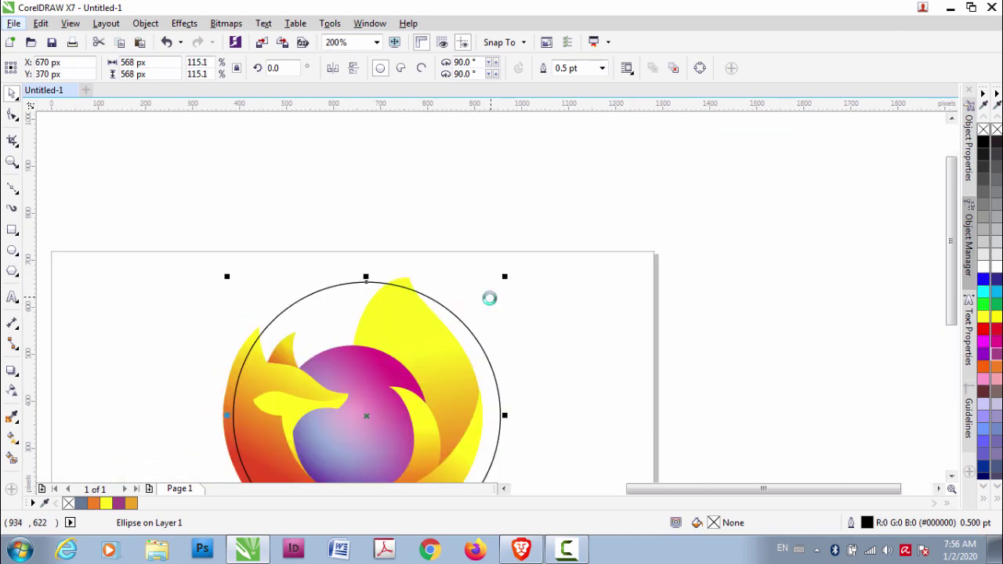
left_click_drag(424, 388, 414, 404)
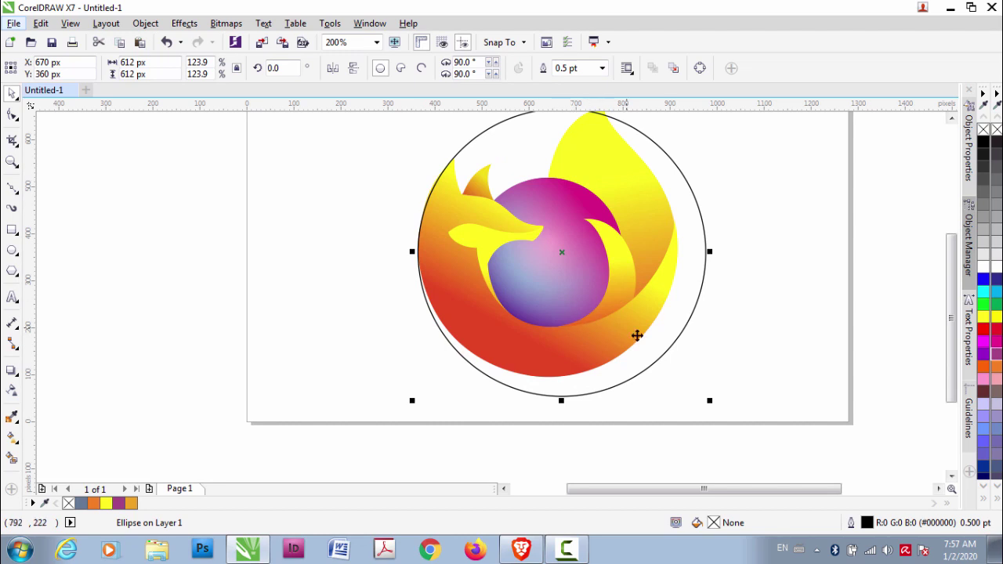
left_click_drag(709, 400, 705, 399)
scroll(593, 184, "down", 2)
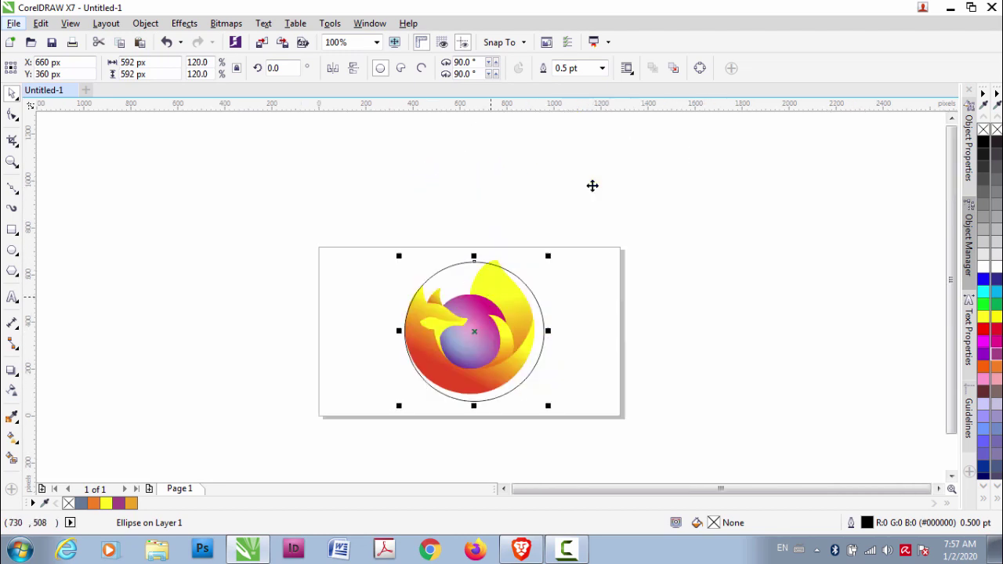
scroll(495, 187, "up", 4)
Step: Convert the circle to curves and reshape its nodes into a crescent
key("ctrl+q")
key("F10")
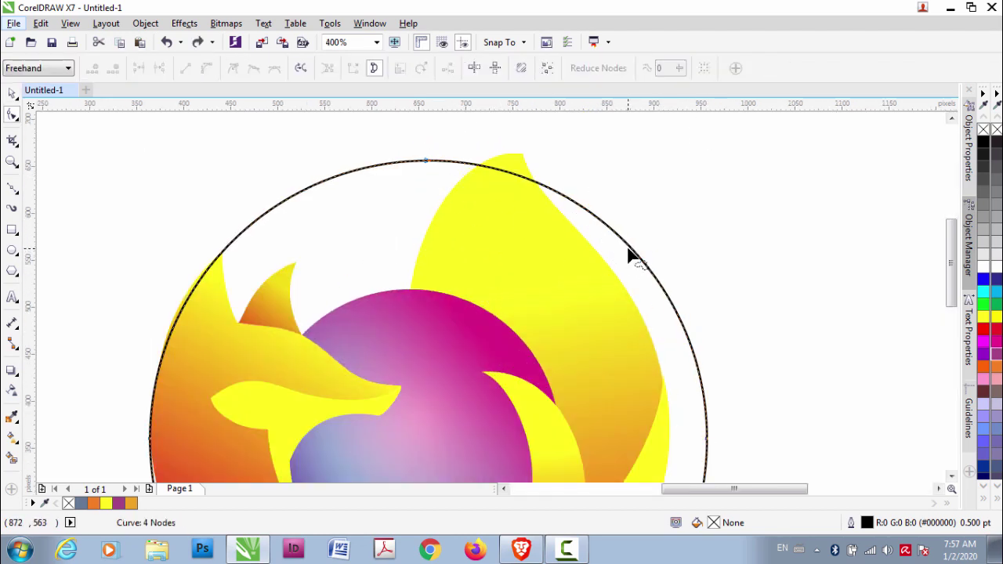
left_click_drag(680, 313, 613, 325)
left_click_drag(426, 161, 548, 463)
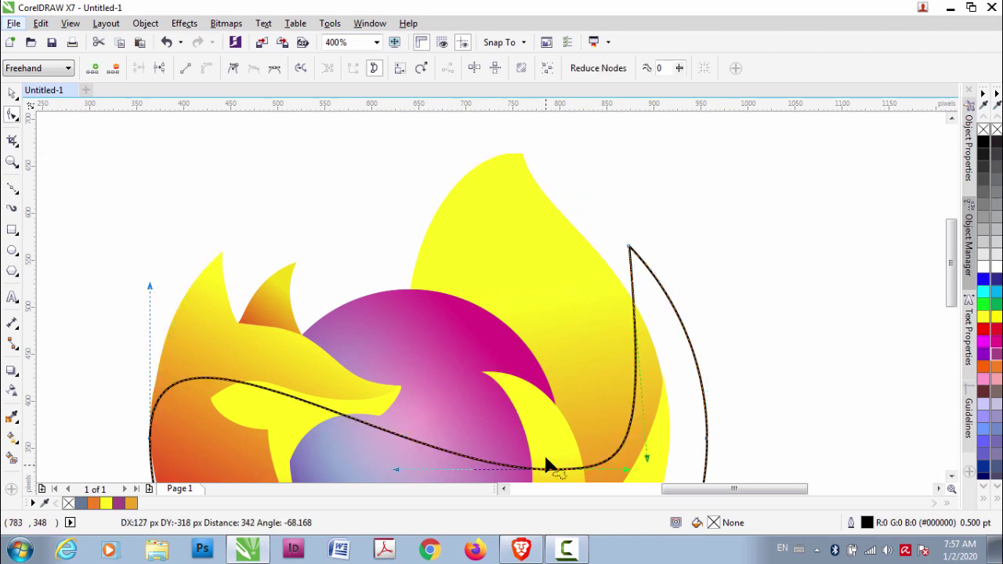
scroll(404, 288, "down", 1)
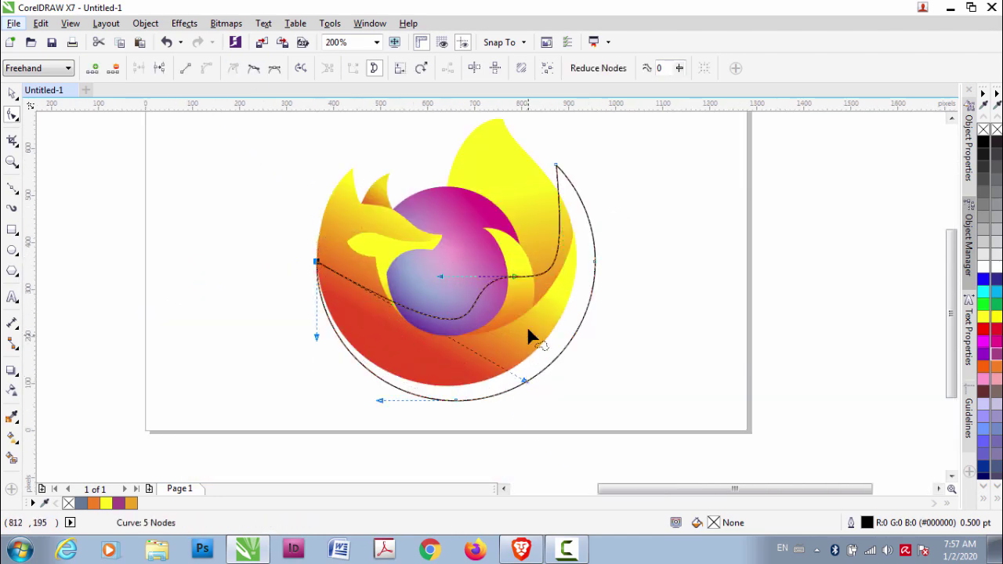
scroll(608, 185, "up", 1)
left_click_drag(504, 249, 535, 249)
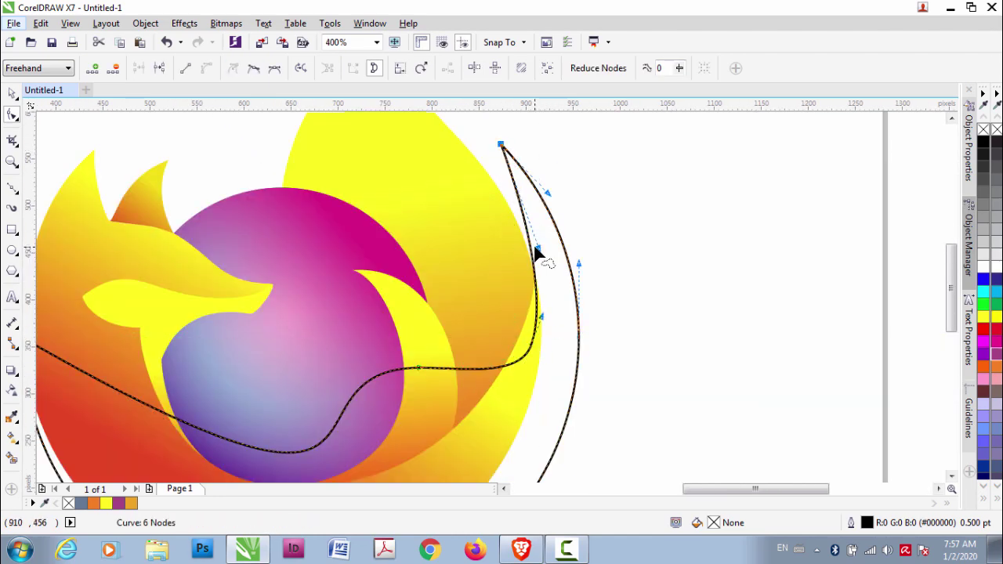
Step: Fill the crescent yellow and remove its outline
left_click(11, 94)
right_click(983, 130)
left_click(983, 315)
scroll(454, 306, "down", 1)
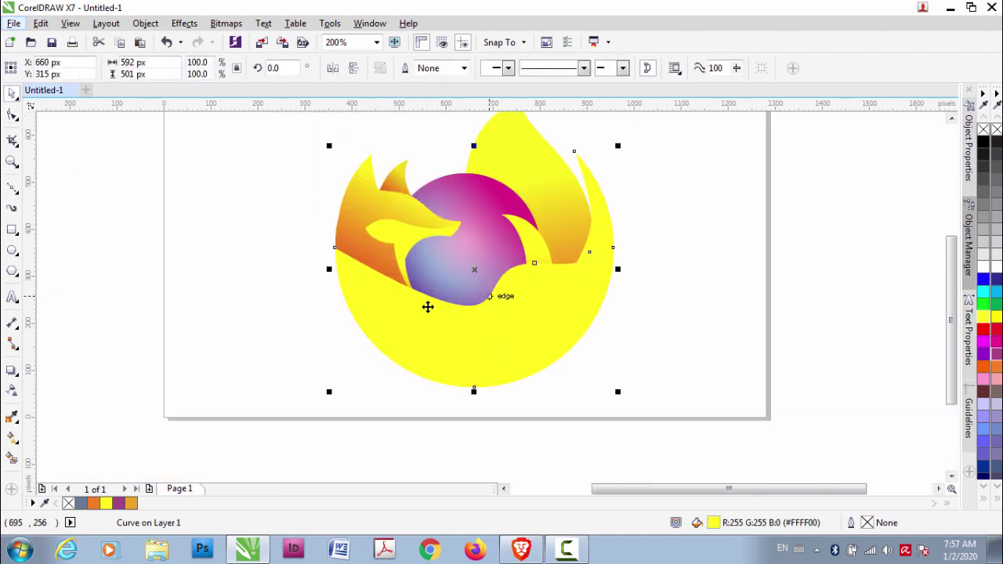
scroll(600, 327, "up", 1)
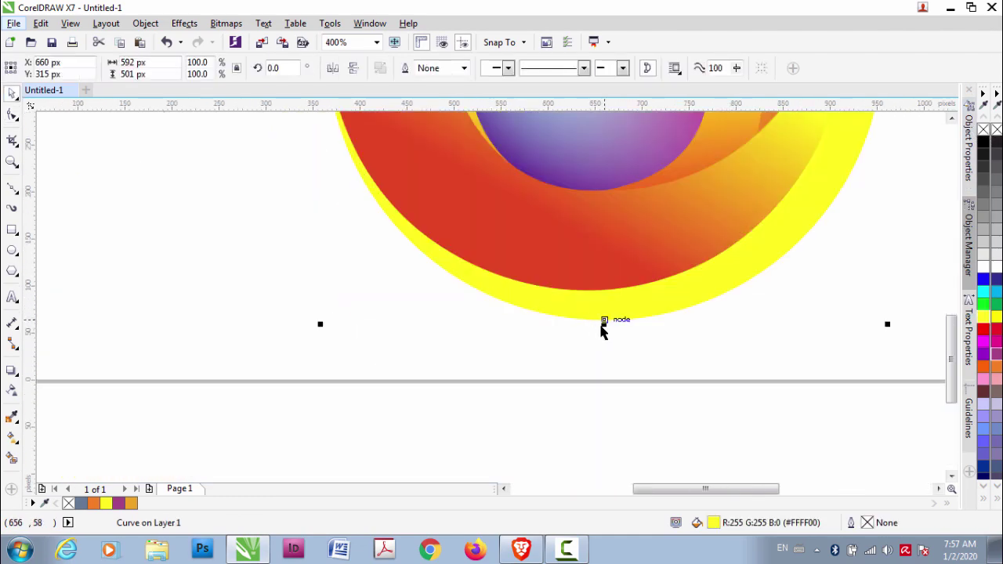
scroll(494, 292, "down", 1)
left_click(400, 301)
left_click(475, 318)
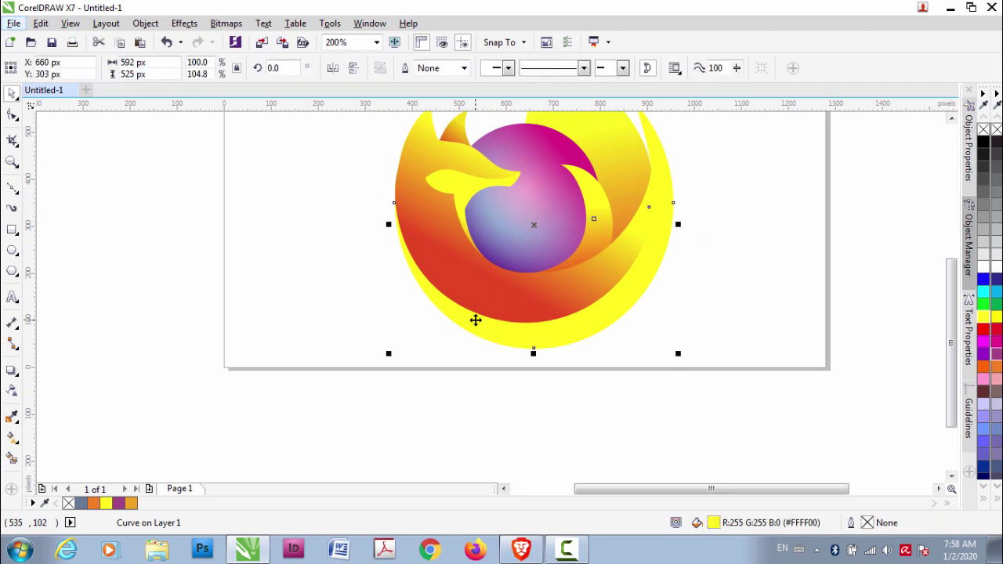
scroll(476, 319, "down", 1)
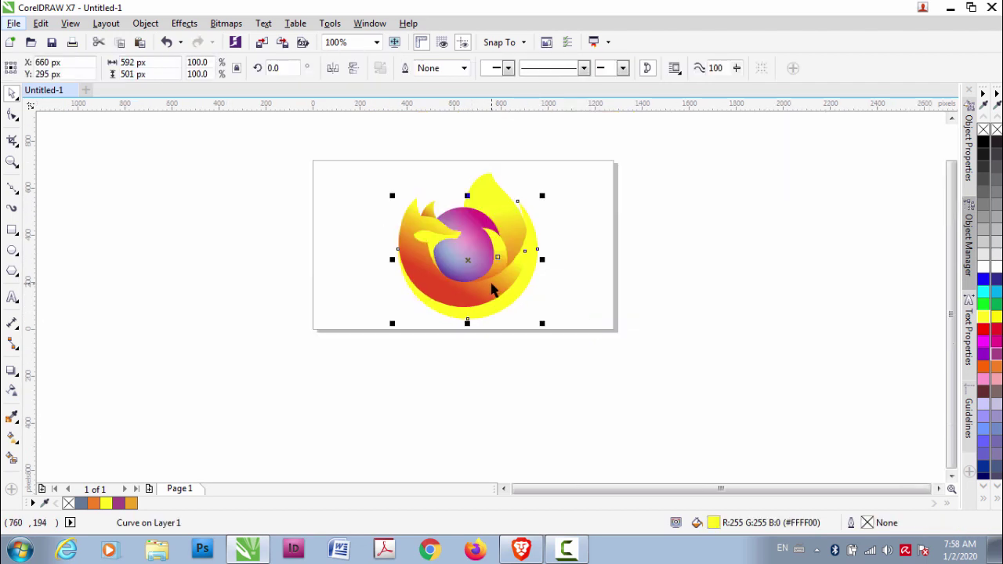
scroll(494, 329, "up", 1)
Step: Fountain-fill the crescent from pink at the bottom to yellow at the upper right
left_click(12, 437)
left_click(52, 68)
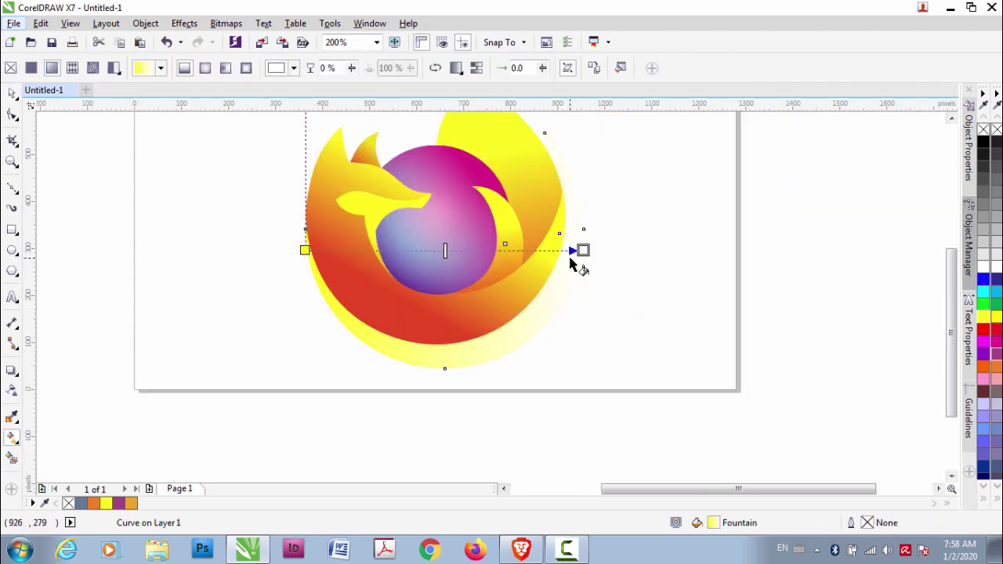
mouse_move(573, 264)
left_mouse_down()
mouse_move(415, 401)
mouse_move(464, 365)
left_mouse_up()
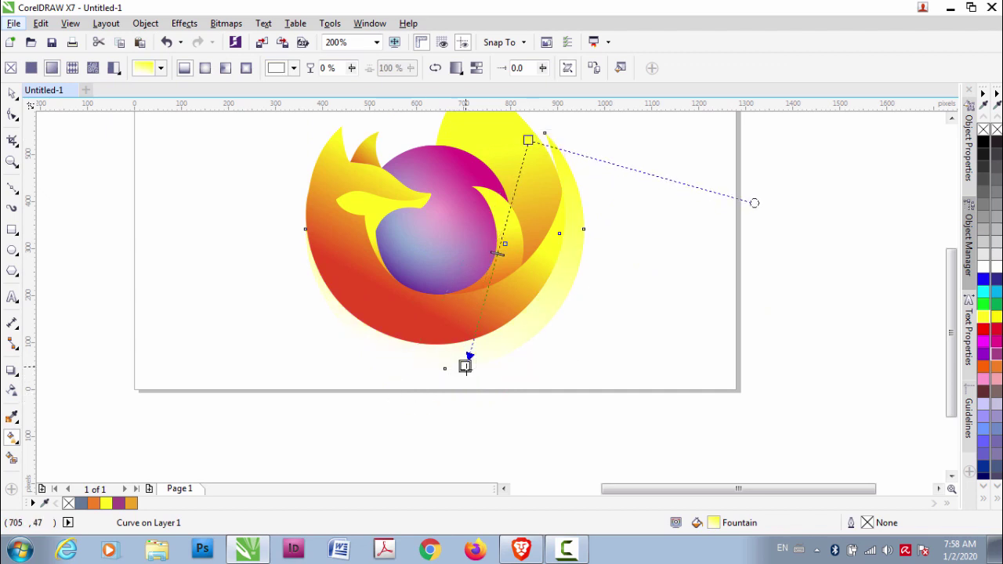
left_click(494, 363)
left_click(546, 256)
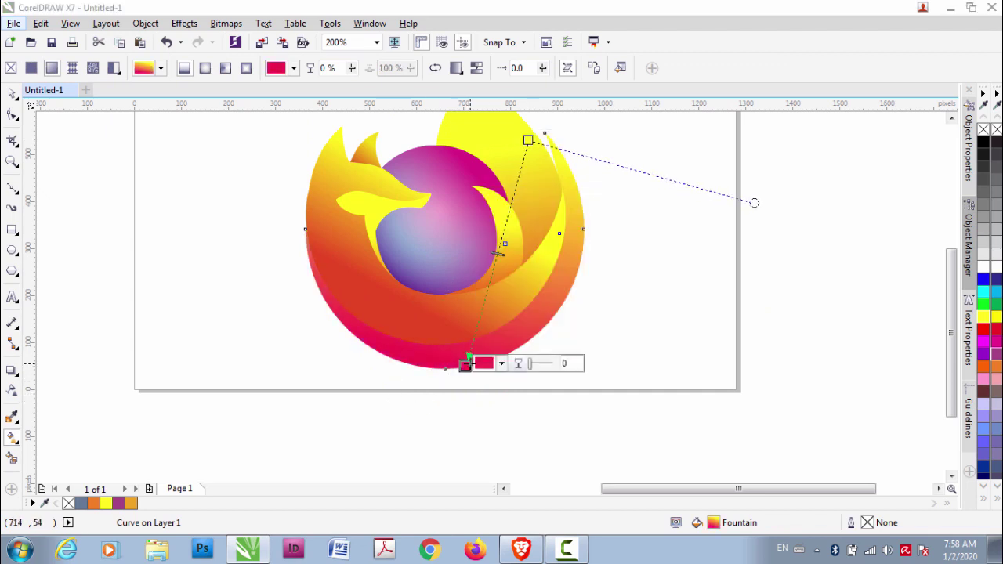
mouse_move(528, 140)
left_mouse_down()
mouse_move(501, 172)
mouse_move(507, 217)
left_mouse_up()
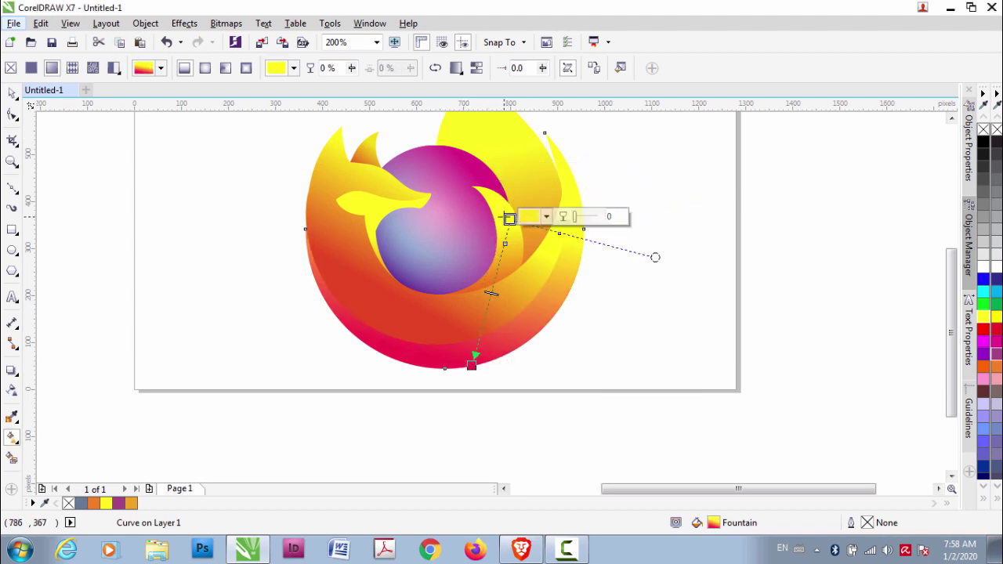
left_click_drag(470, 365, 436, 331)
left_click_drag(509, 219, 525, 162)
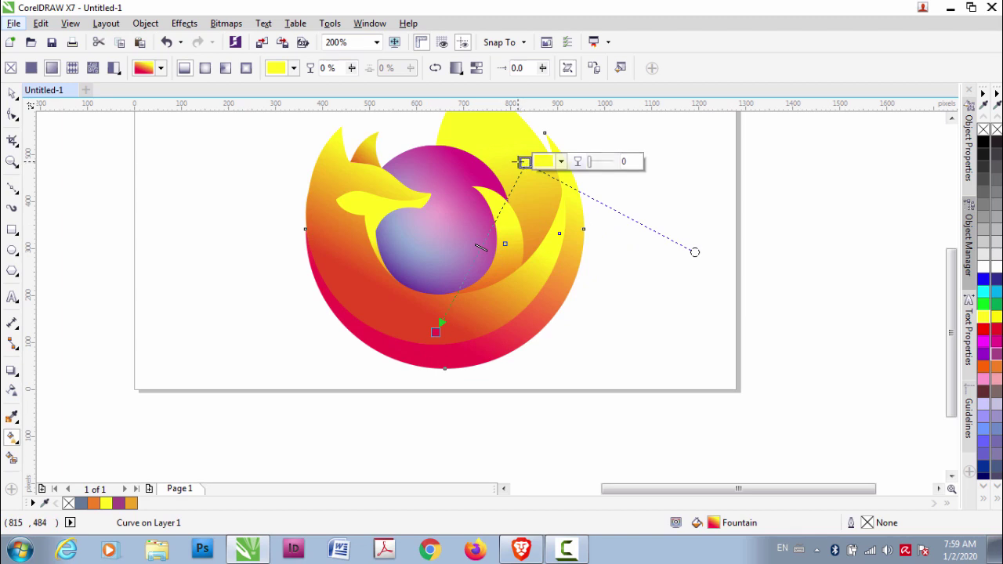
left_click(435, 331)
key("space")
Step: Add a page-sized background rectangle through Page Setup and fill it black
left_click(209, 231)
key("F3")
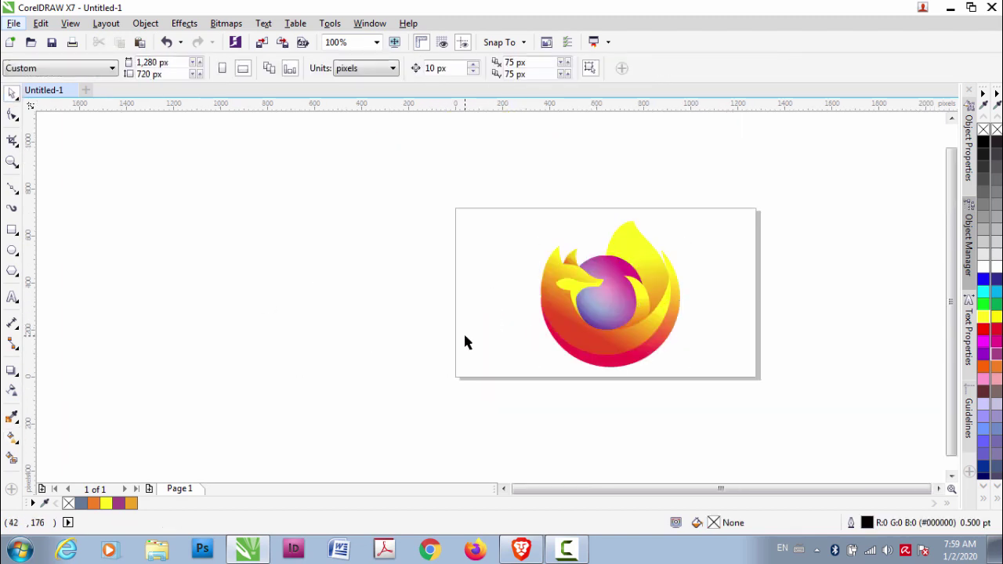
left_click(121, 28)
left_click(137, 184)
left_click(493, 275)
left_click(571, 457)
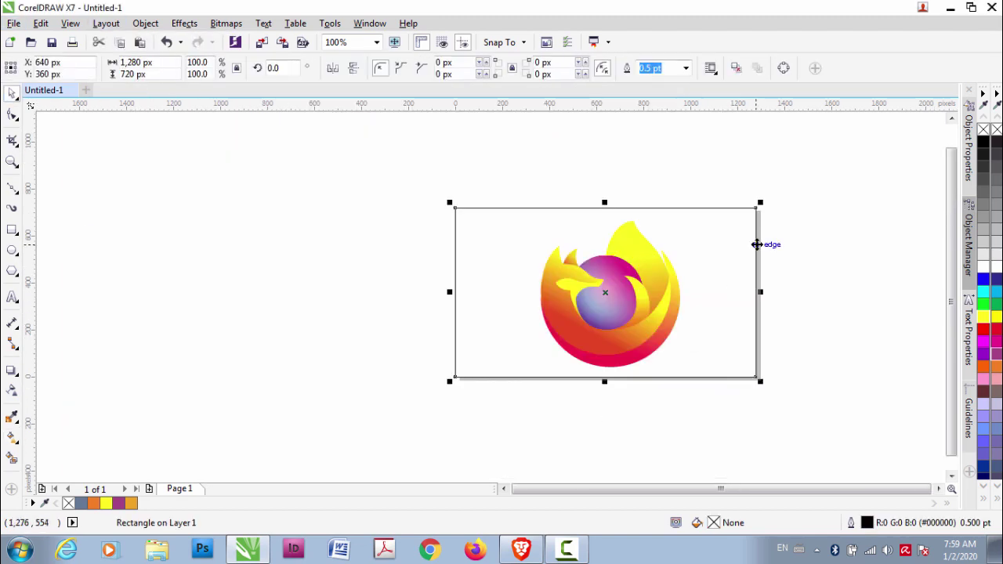
left_click(983, 138)
Step: Select the fox tail and slightly adjust its gradient's yellow end colour
scroll(357, 293, "up", 1)
scroll(490, 296, "down", 1)
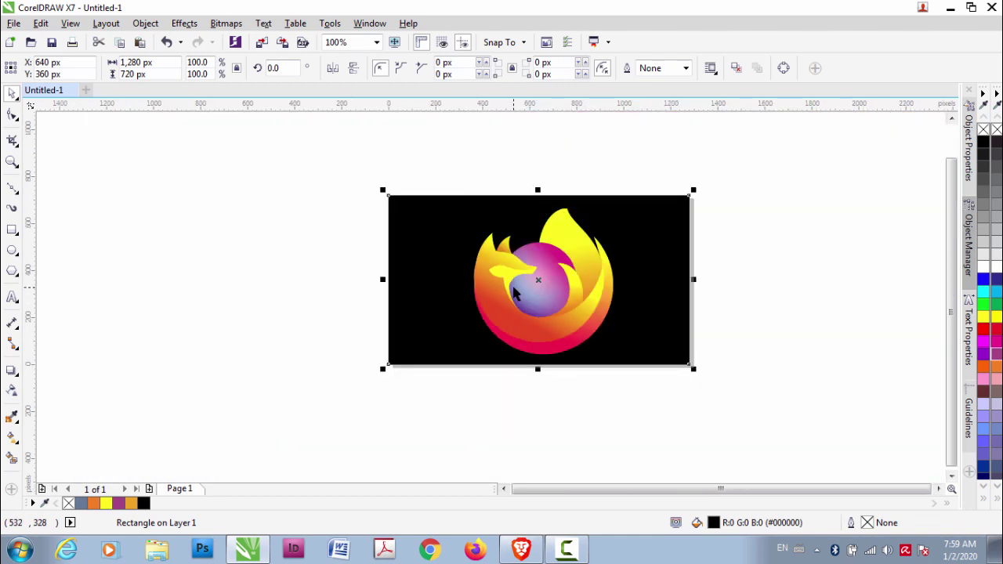
scroll(513, 292, "up", 1)
left_click(450, 247)
left_click(12, 437)
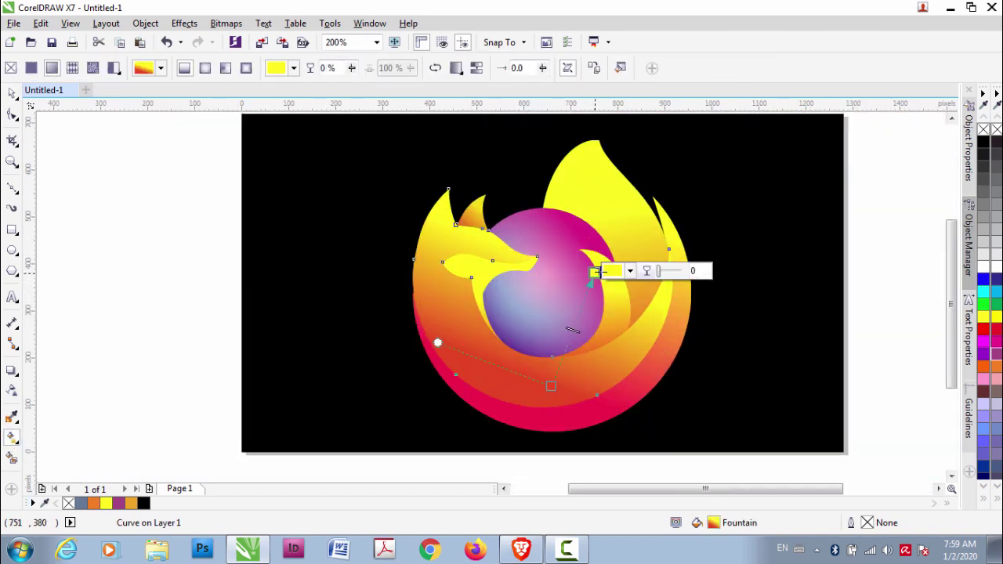
left_click(293, 67)
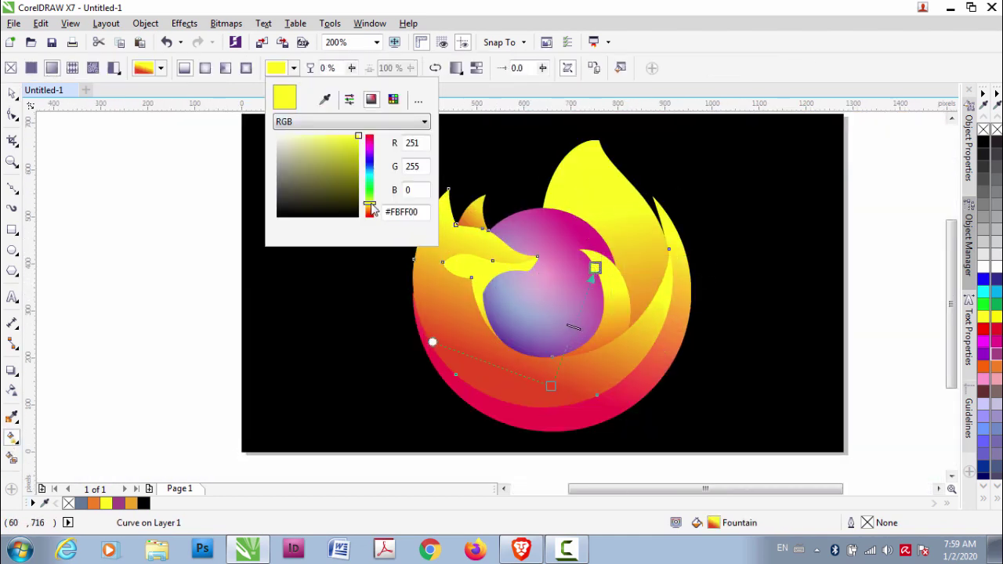
left_click(626, 368)
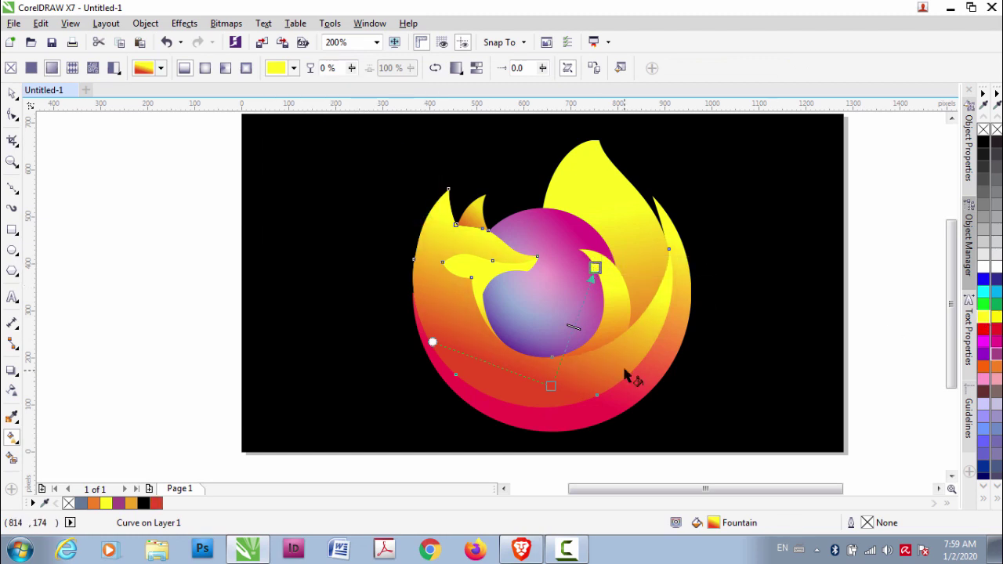
Step: Change the tail gradient's red end to a warmer orange-red, then to red
left_click(551, 386)
left_click(586, 384)
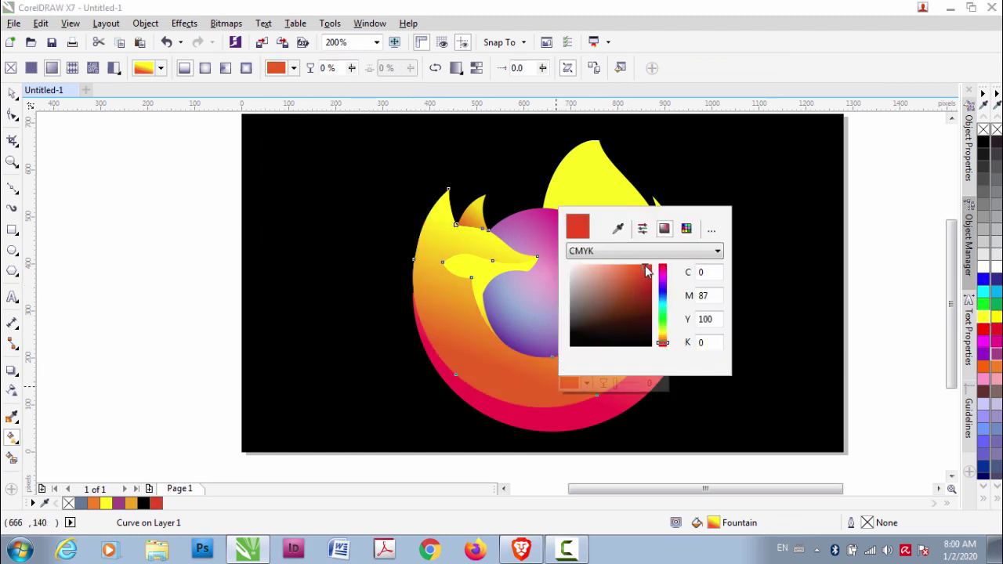
left_click(430, 340)
left_click(544, 385)
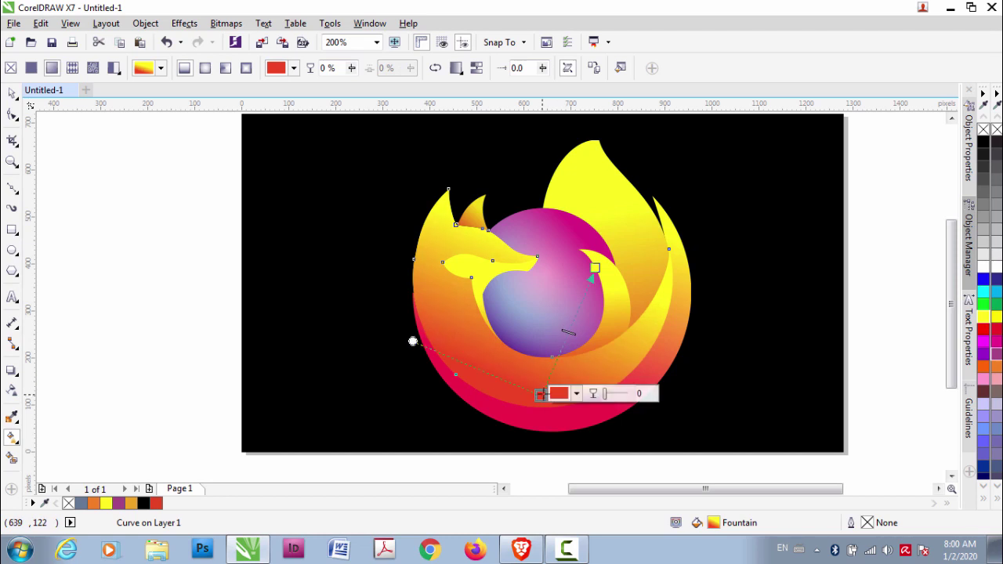
left_click(578, 387)
left_click(654, 349)
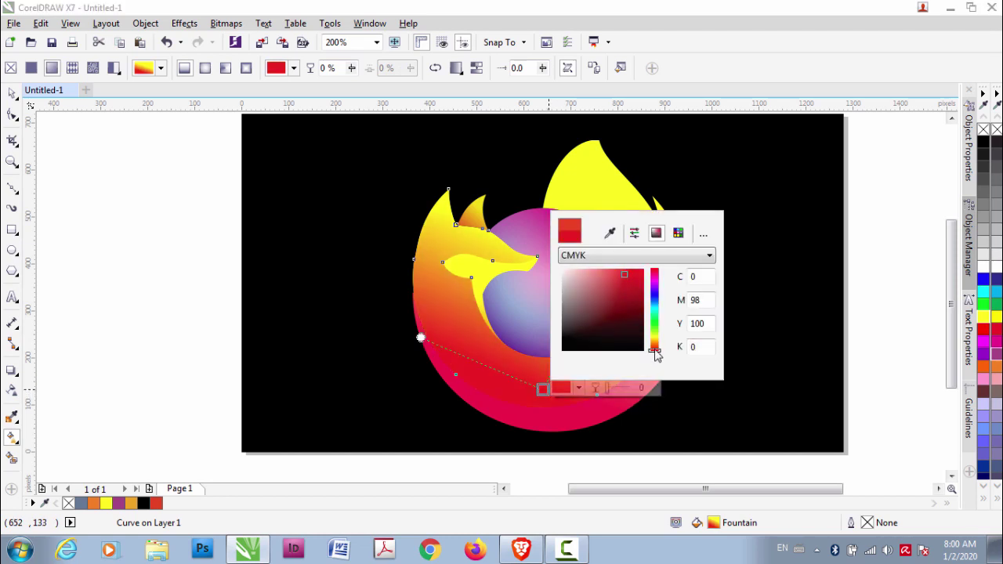
key("Escape")
key("space")
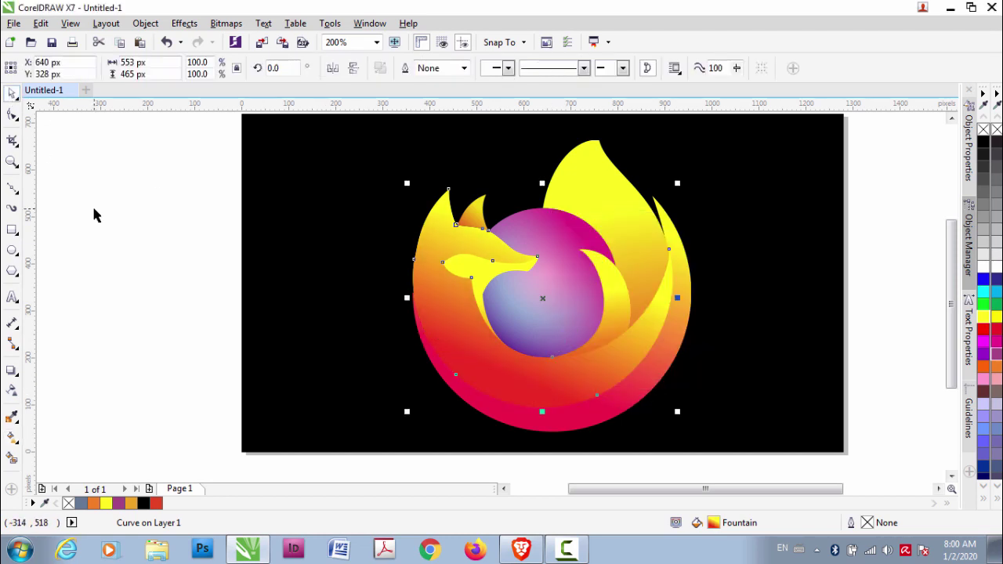
Step: Set the tail gradient's end node to deep red (C0 M95 Y98 K0), checking the orange node
left_click(12, 437)
left_click(655, 329)
left_click(733, 475)
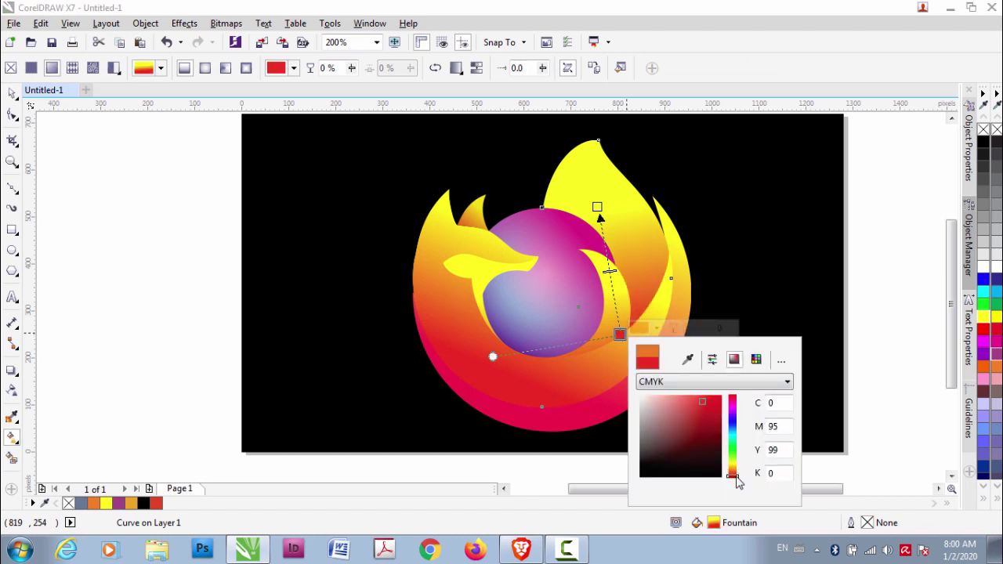
left_click(92, 211)
left_click(636, 329)
key("Escape")
key("space")
key("F3")
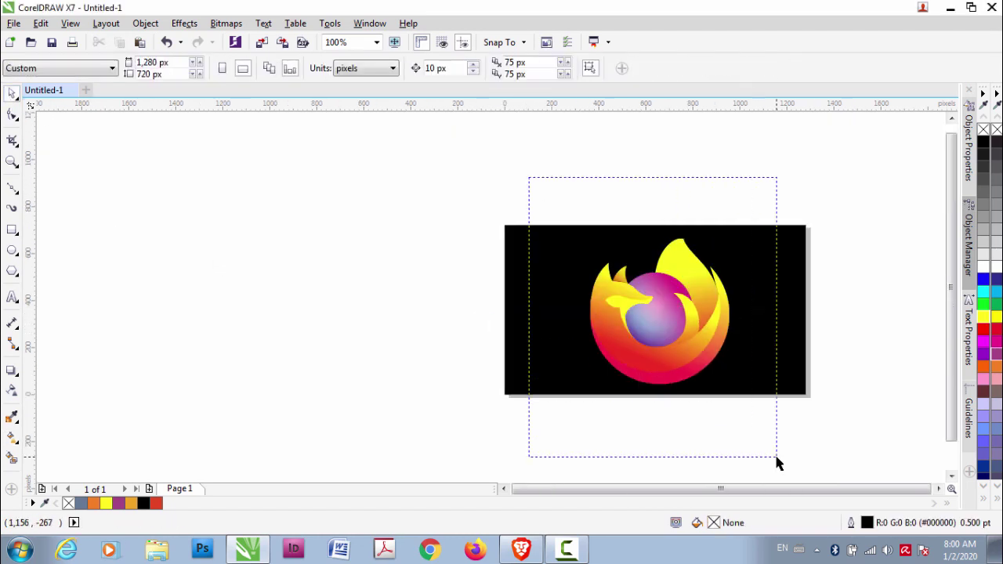
Step: Set one of the globe's gradient nodes to magenta
left_click_drag(777, 463, 777, 462)
scroll(509, 279, "up", 2)
left_click(523, 278)
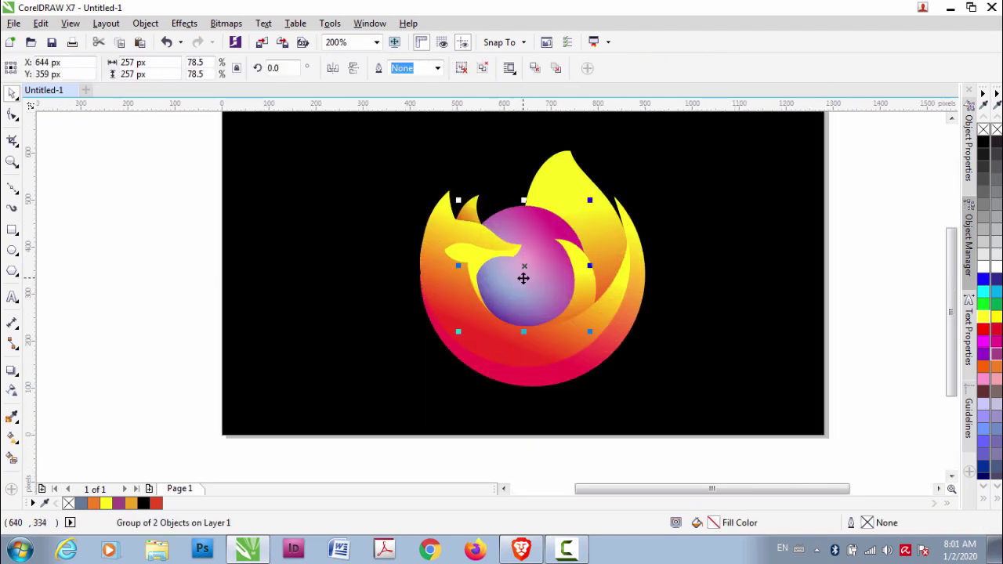
key("g")
scroll(517, 242, "up", 2)
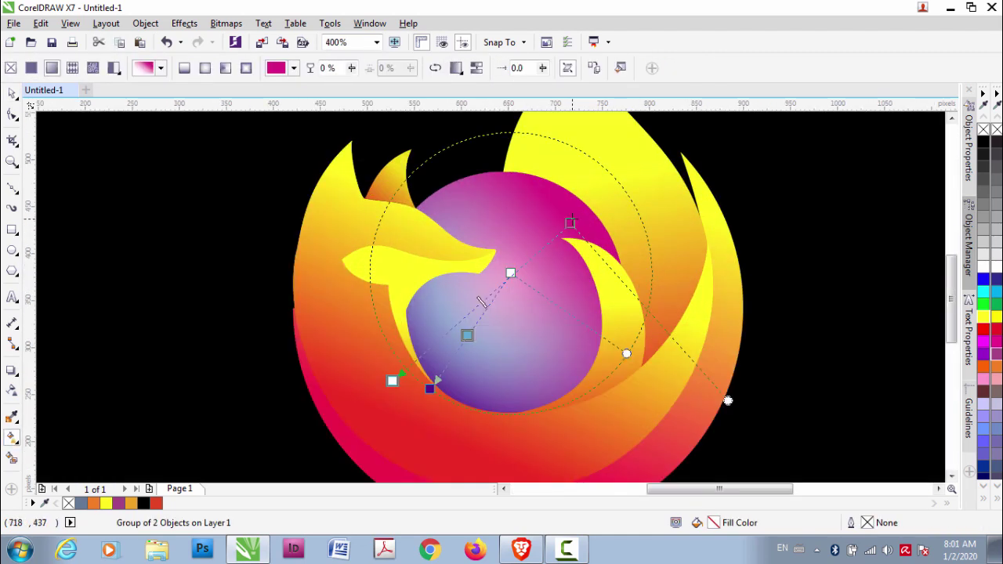
left_click(569, 223)
left_click(582, 244)
left_click(641, 334)
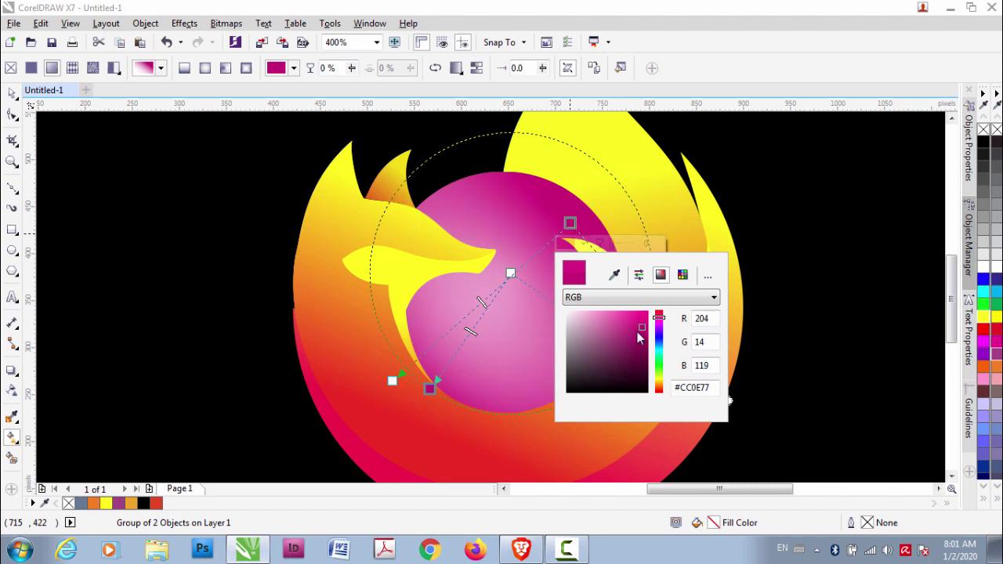
Step: Make the globe's lower gradient node semi-transparent, trying and undoing a globe move
left_click(430, 388)
left_click_drag(457, 401, 446, 401)
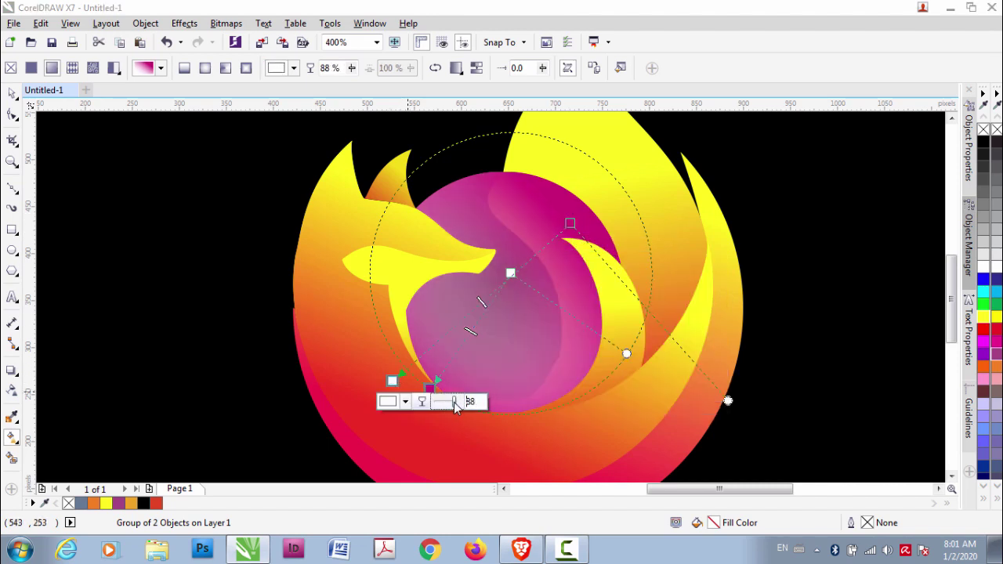
left_click(12, 93)
left_click_drag(392, 275, 622, 228)
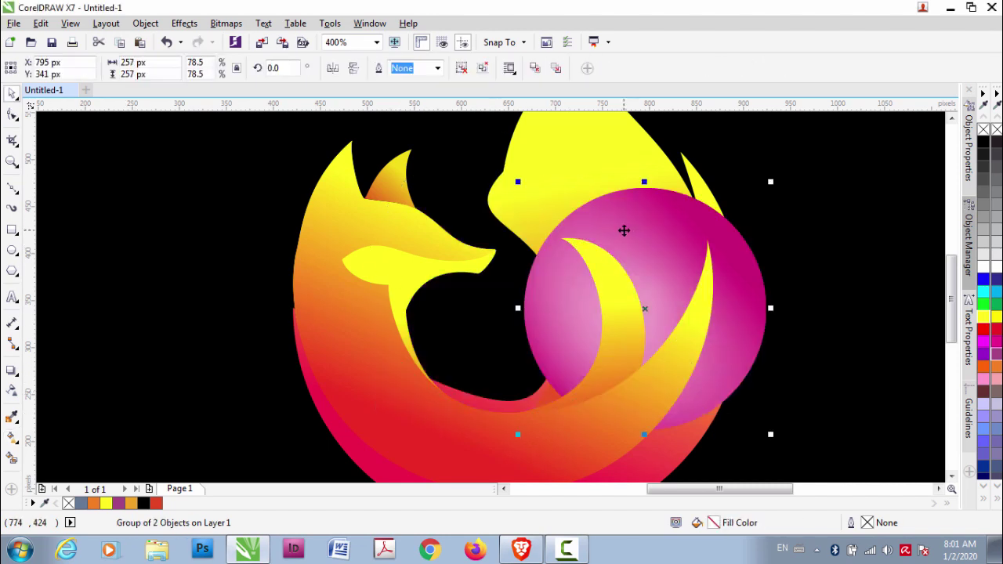
key("ctrl+z")
key("ctrl+z")
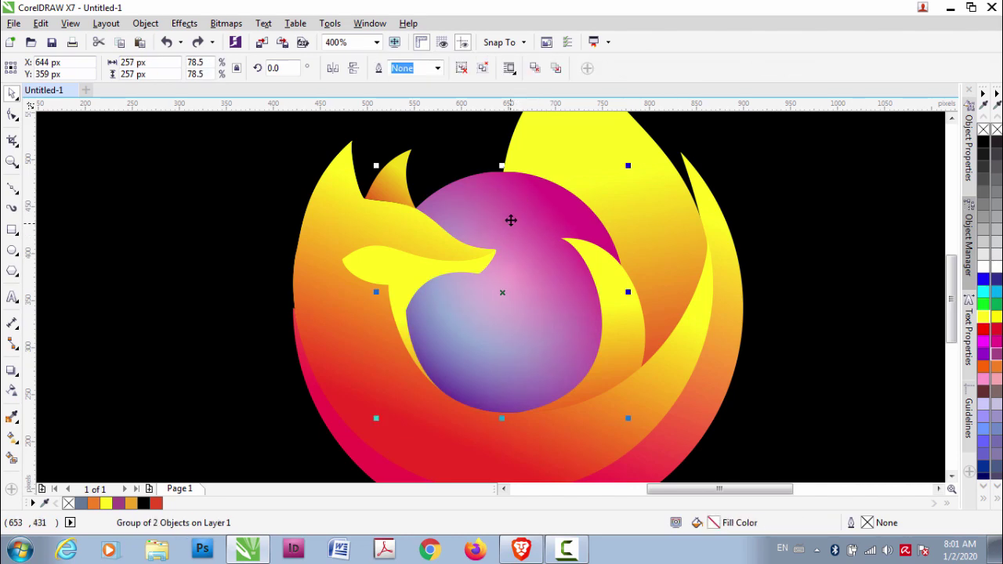
right_click(511, 220)
key("Escape")
key("ctrl+shift+z")
key("ctrl+shift+z")
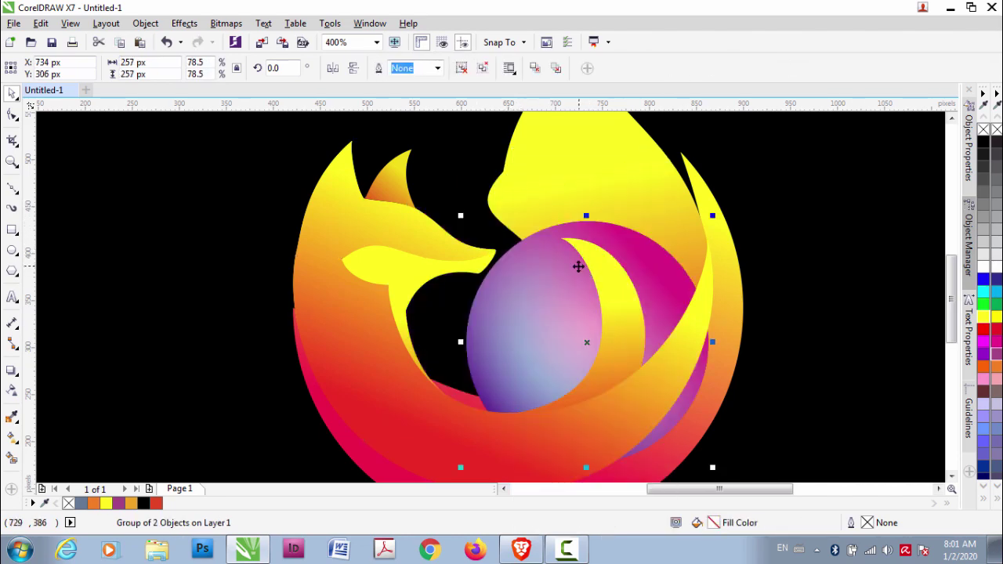
key("ctrl+z")
Step: Reposition the globe gradient's light end and move the magenta node toward the upper right
key("g")
left_click(570, 224)
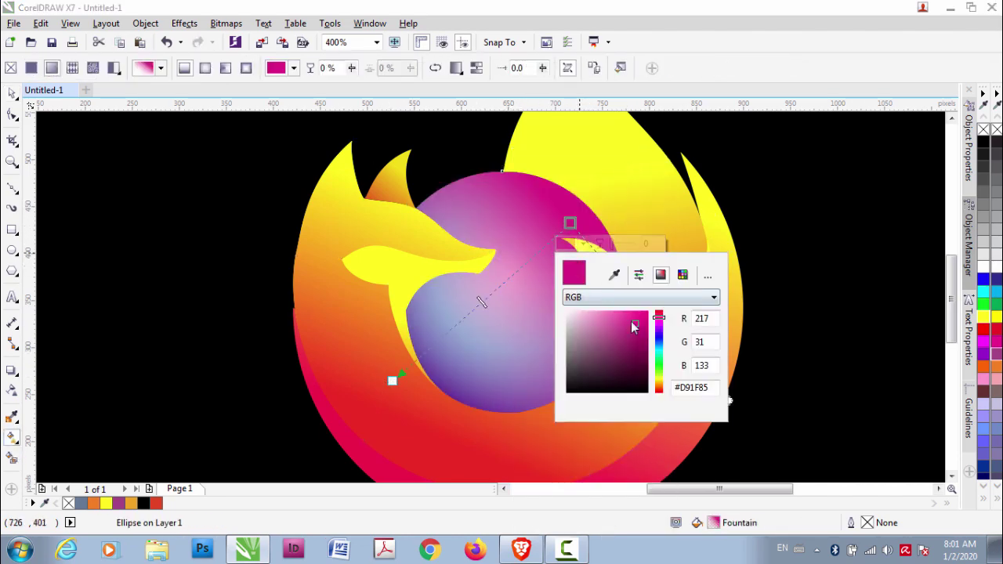
left_click_drag(392, 380, 427, 354)
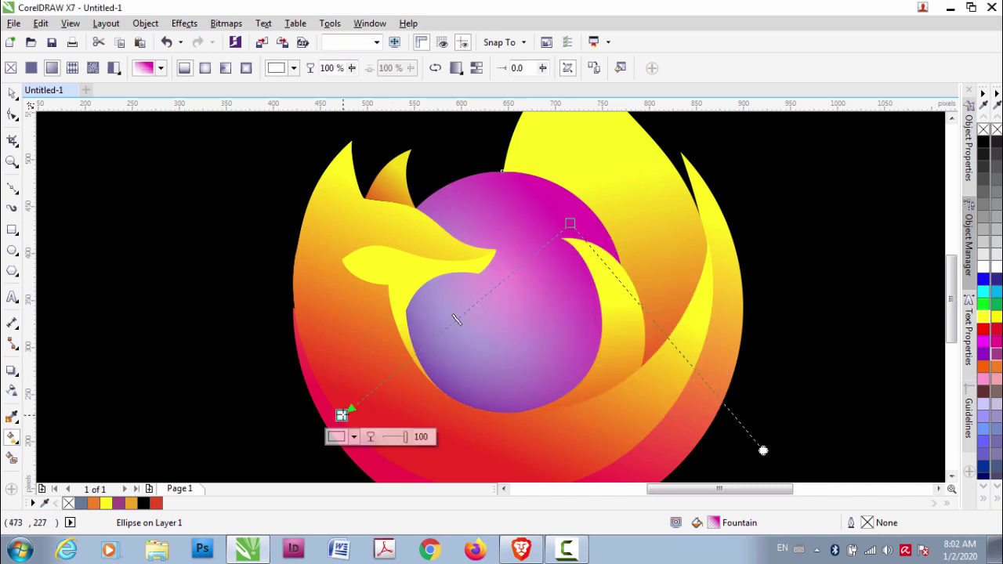
left_click_drag(560, 237, 559, 236)
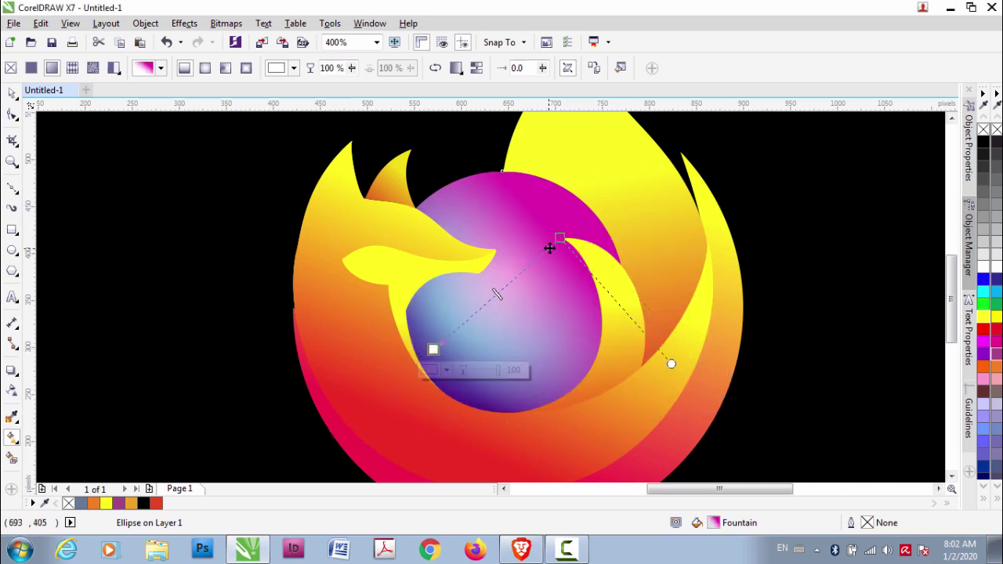
key("space")
scroll(549, 313, "down", 5)
scroll(491, 296, "up", 2)
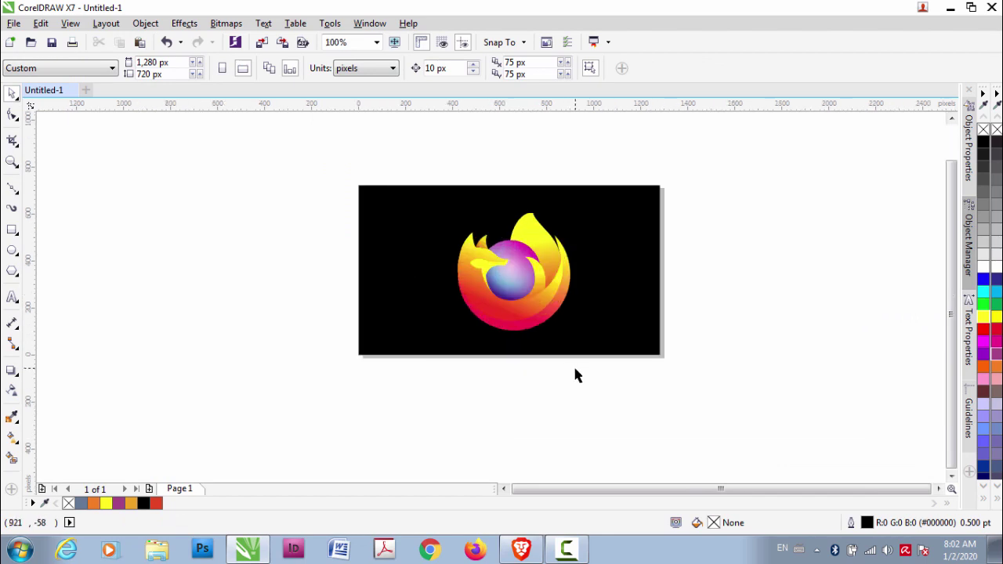
Step: Fill the background rectangle dark purple and zoom in on the logo
left_click(574, 345)
left_click(983, 354)
double_click(709, 521)
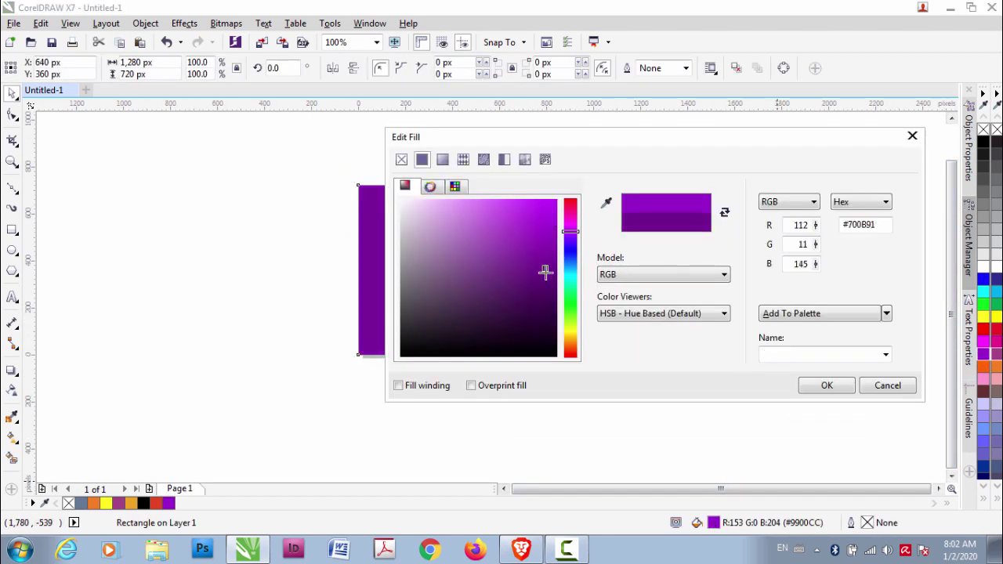
left_click(545, 272)
left_click(826, 385)
left_click(822, 397)
left_click(376, 42)
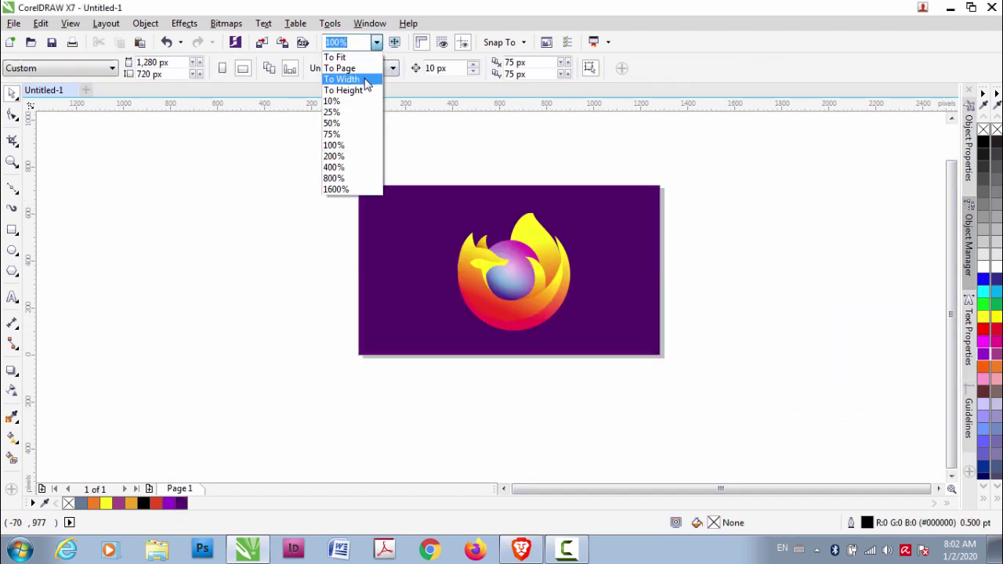
left_click(337, 157)
scroll(427, 341, "up", 2)
Step: Reshape the tail curve's left edge by dragging its node handles
key("F10")
left_click_drag(421, 241, 468, 254)
scroll(501, 354, "down", 2)
scroll(473, 251, "up", 1)
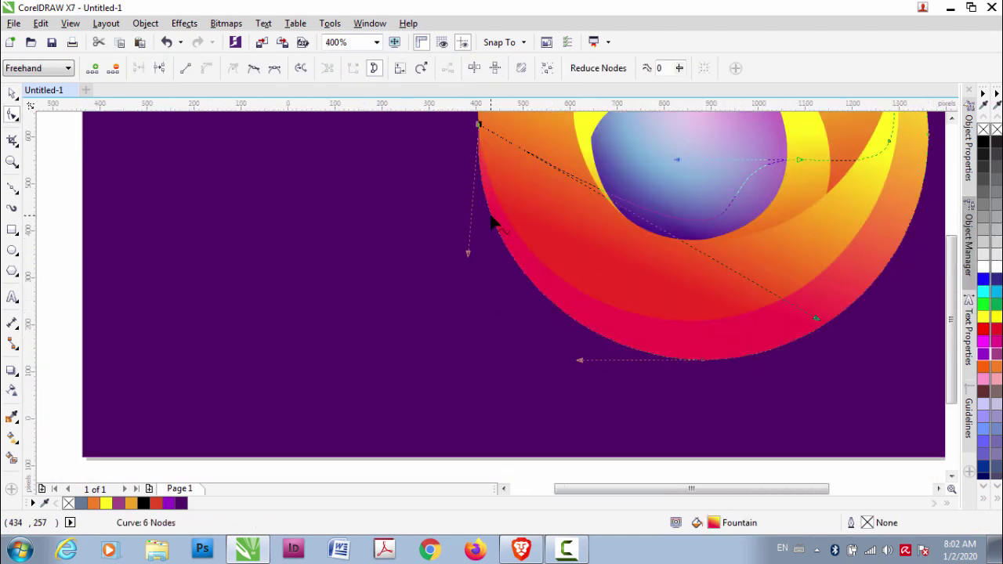
scroll(488, 223, "up", 3)
scroll(505, 341, "down", 3)
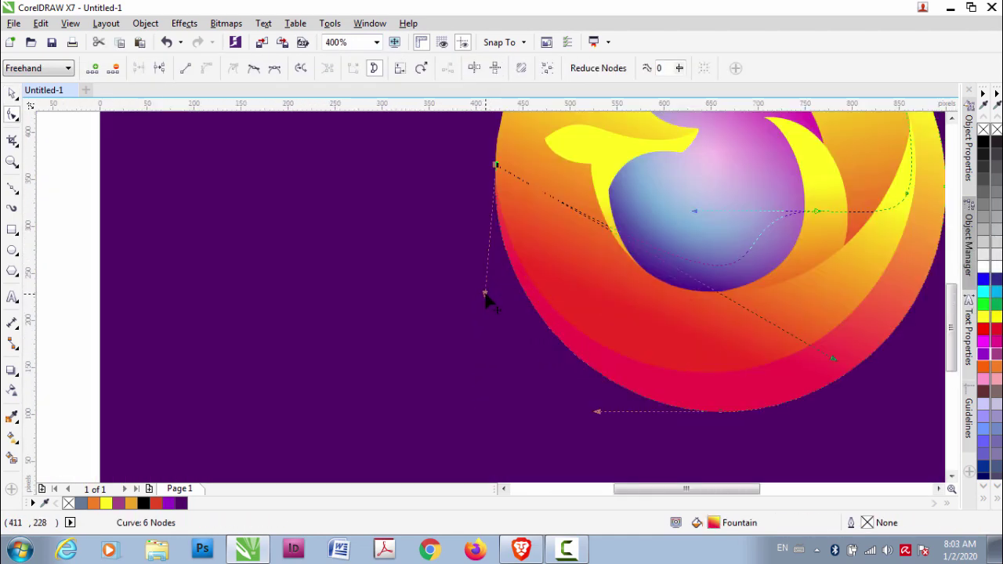
left_click_drag(495, 171, 469, 243)
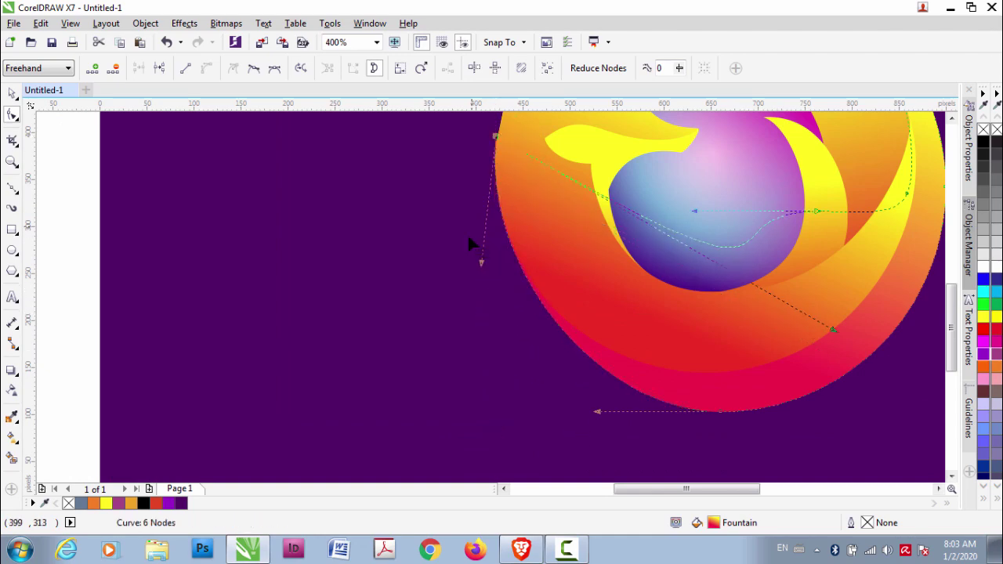
scroll(506, 307, "down", 2)
scroll(506, 307, "down", 2)
Step: Draw a guide circle and size it to the logo's outer edge
key("F7")
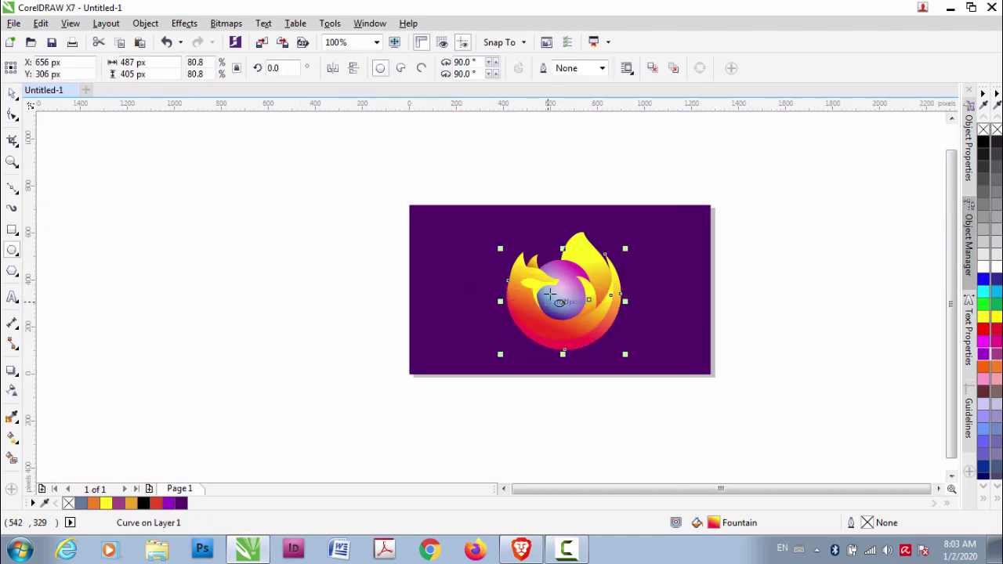
mouse_move(544, 279)
left_mouse_down()
mouse_move(580, 290)
mouse_move(615, 272)
left_mouse_up()
scroll(616, 272, "up", 1)
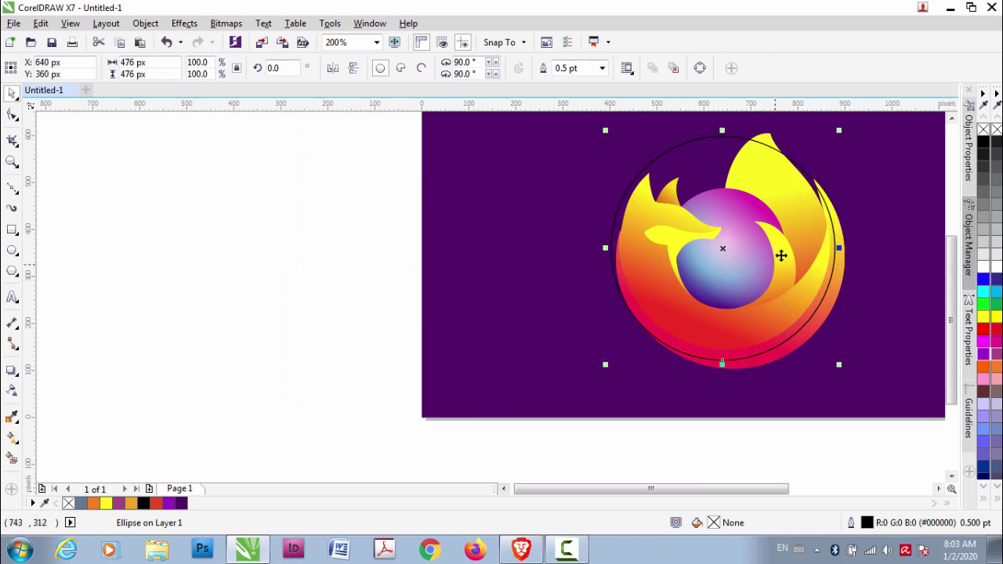
left_click_drag(863, 120, 847, 178)
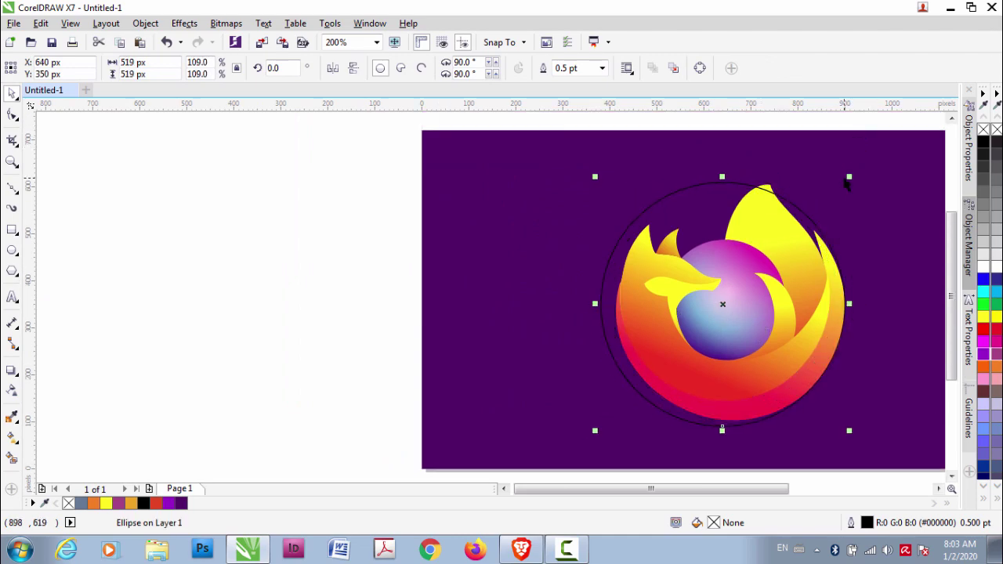
left_click_drag(595, 431, 608, 420)
scroll(608, 419, "up", 1)
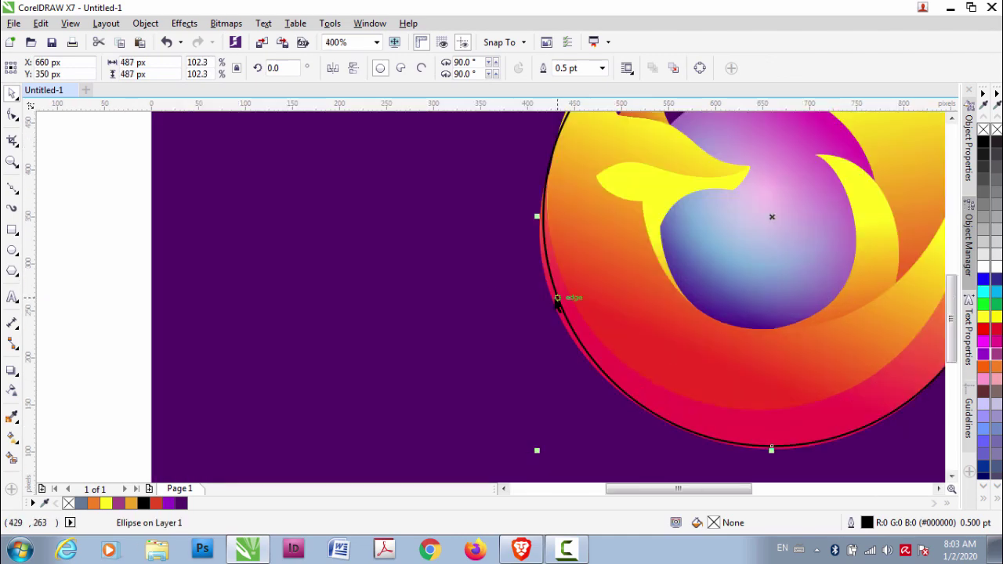
scroll(493, 298, "up", 1)
Step: Inspect the outer and orange tail curves' nodes against the guide circle
key("F10")
left_click(493, 298)
scroll(494, 297, "down", 1)
scroll(479, 314, "up", 1)
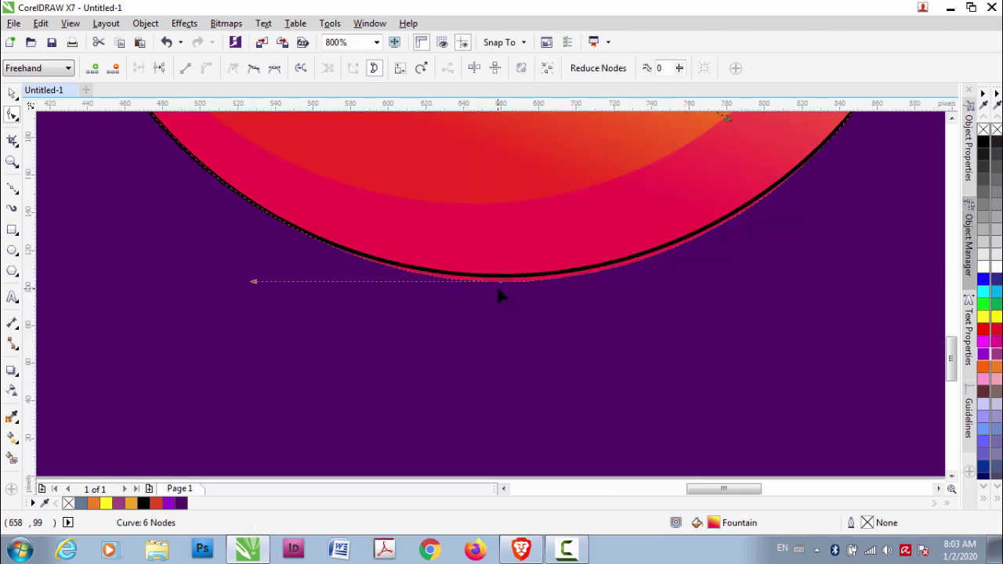
scroll(493, 297, "down", 3)
key("space")
left_click(94, 163)
scroll(490, 297, "up", 2)
scroll(489, 297, "up", 1)
key("F10")
left_click(493, 298)
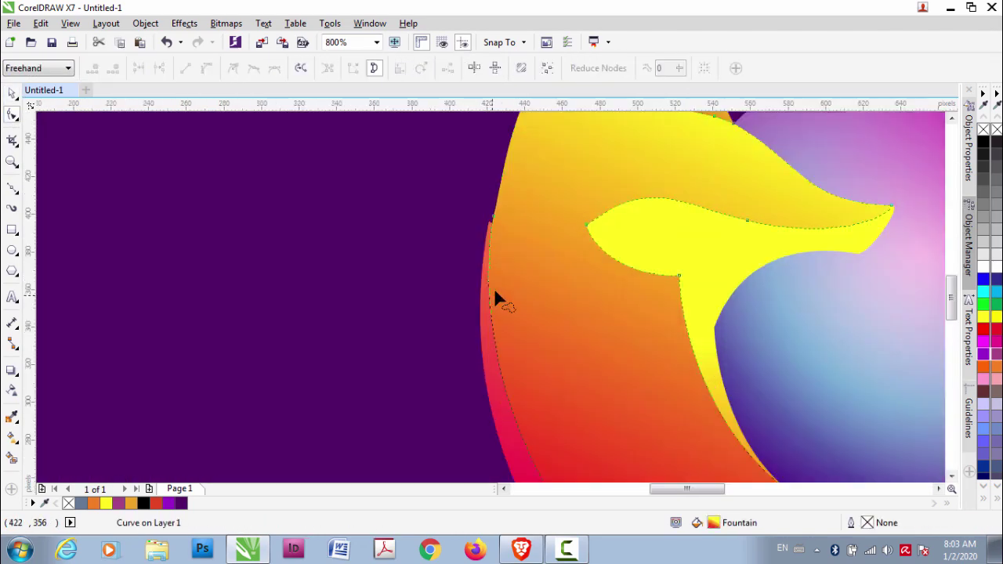
left_click(481, 251)
scroll(490, 251, "down", 2)
Step: Set the outer red ring's gradient node to crimson #CF173F
left_click(618, 389)
scroll(618, 389, "up", 1)
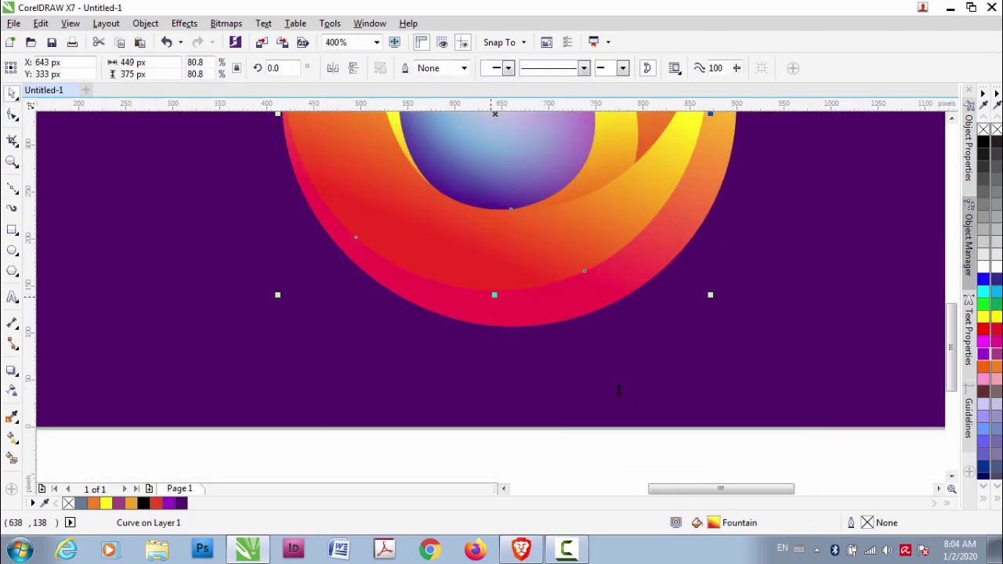
left_click(13, 439)
left_click(519, 255)
left_click(610, 337)
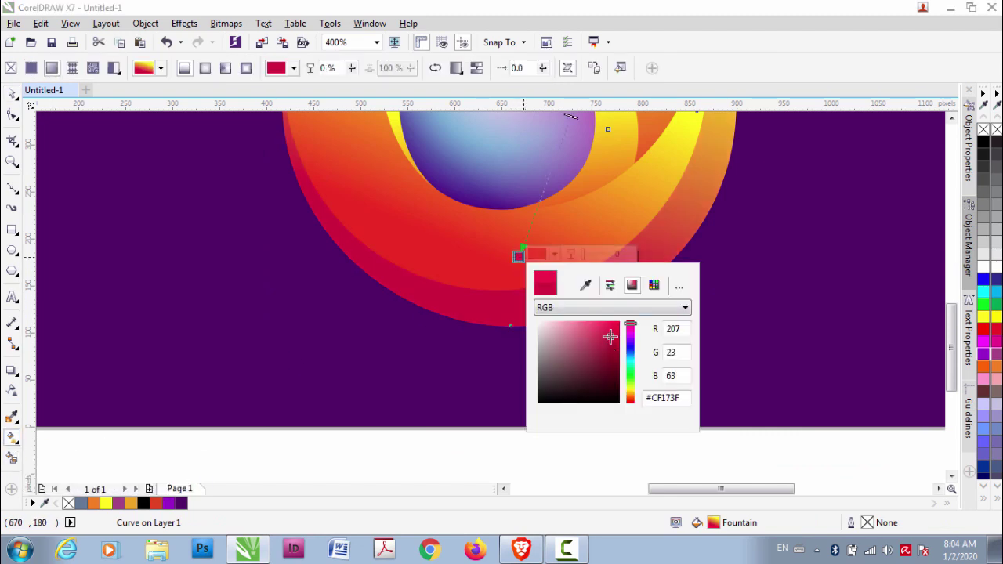